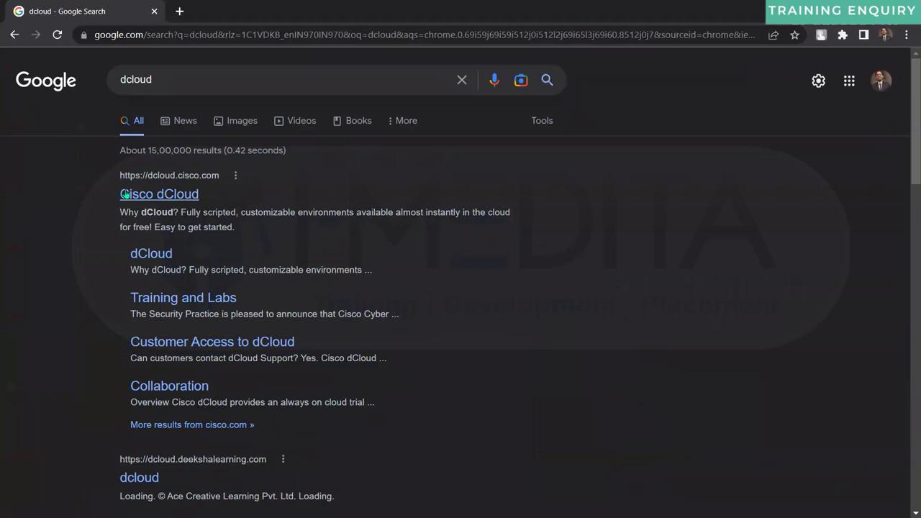
# - Open the Cisco dCloud site from the search results and log in to it
pyautogui.click(124, 194)
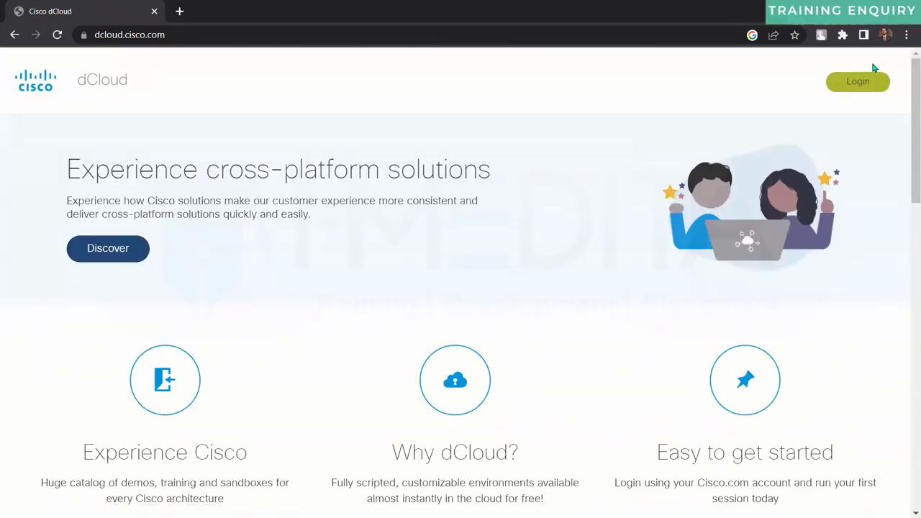
pyautogui.click(857, 81)
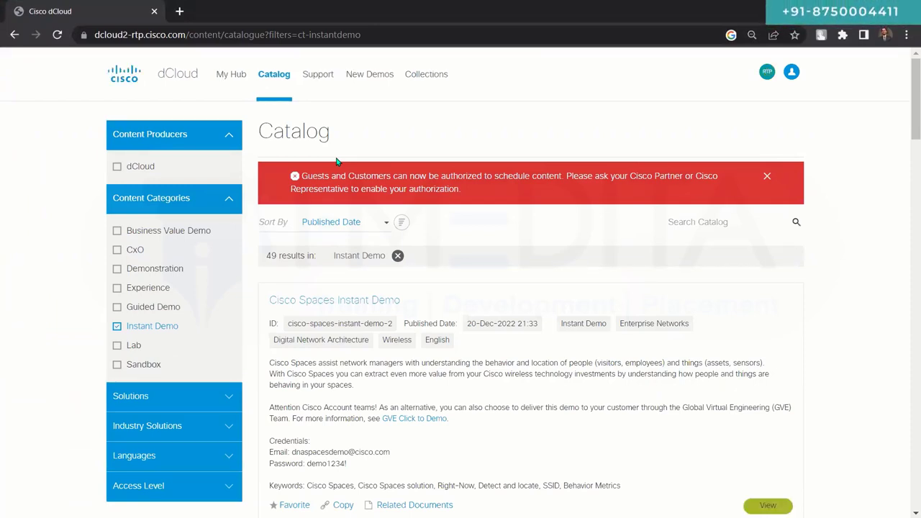
# - Open the full dCloud catalog, dismissing its authorization notice, and filter it to dCloud content in the Instant Demo category
pyautogui.click(191, 80)
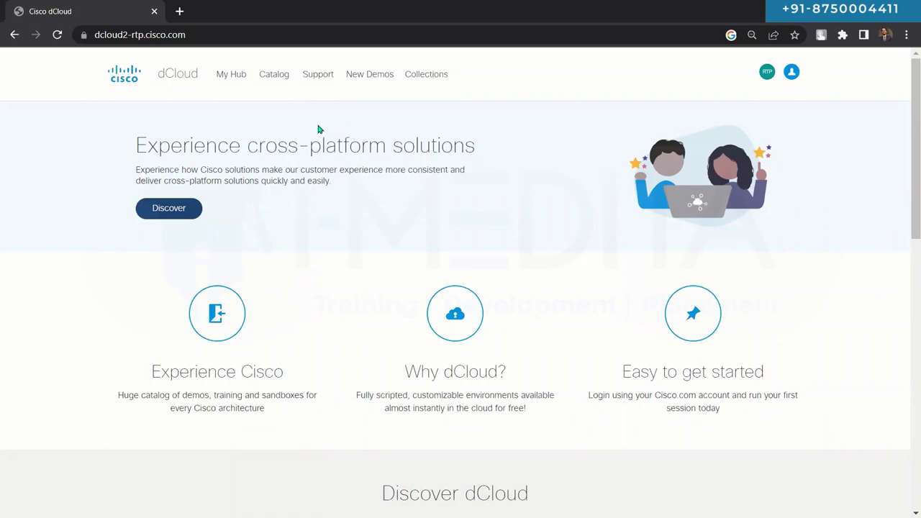
pyautogui.click(275, 75)
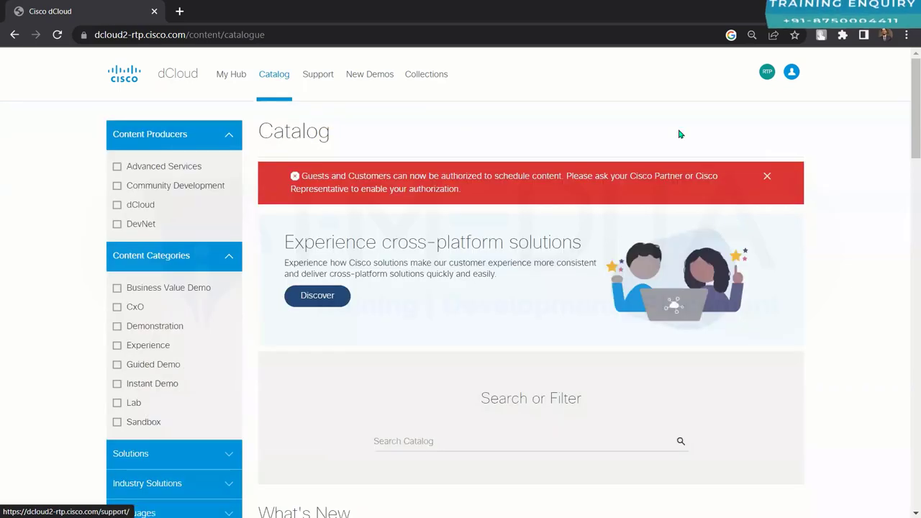
pyautogui.click(767, 178)
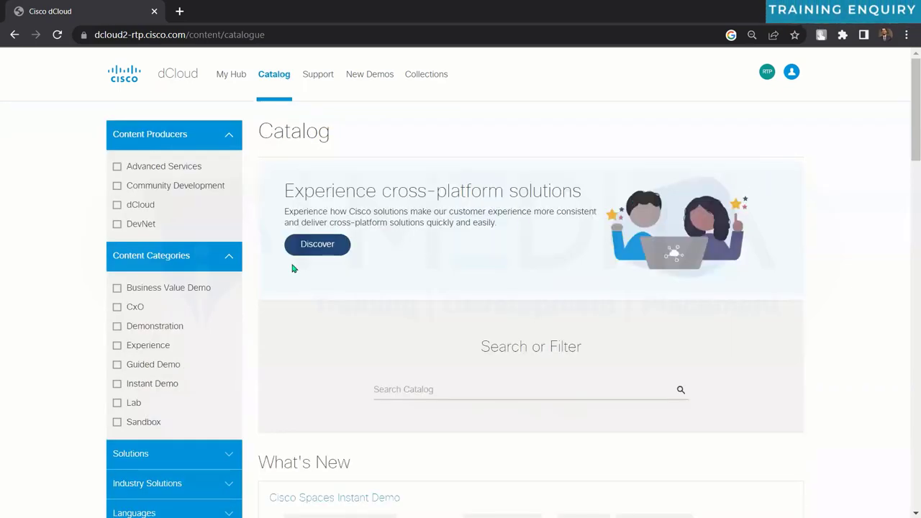
pyautogui.click(118, 206)
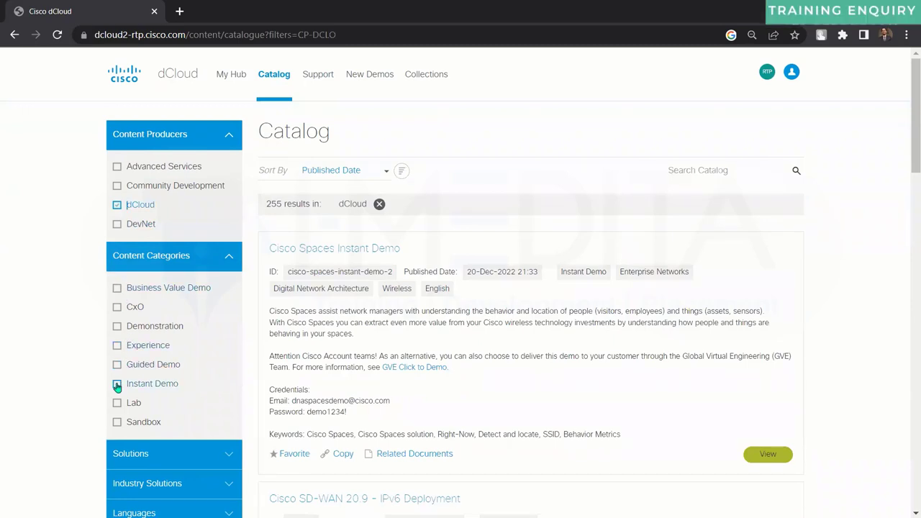
pyautogui.click(117, 384)
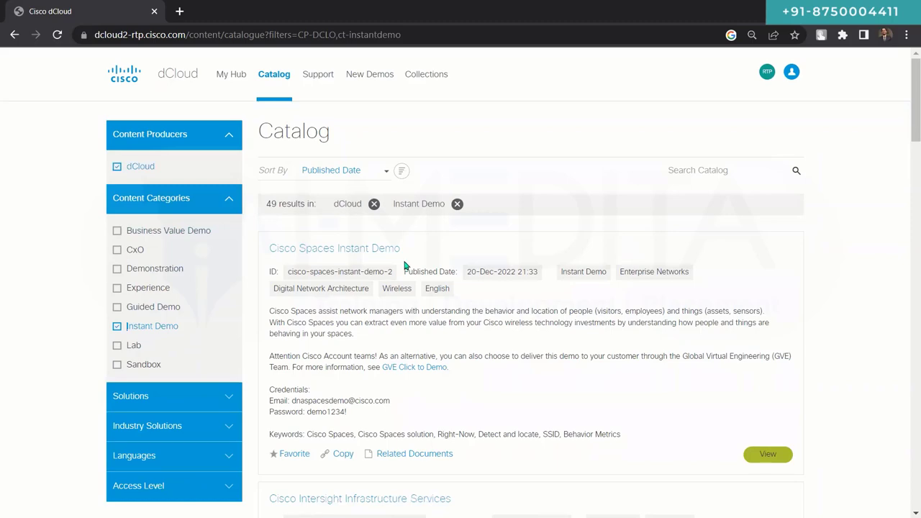
# - Look through the filtered instant demos, examining their titles and descriptions, as far as the Cisco DNA Center Automation and Assurance entry
pyautogui.scroll(-3, 406, 266)
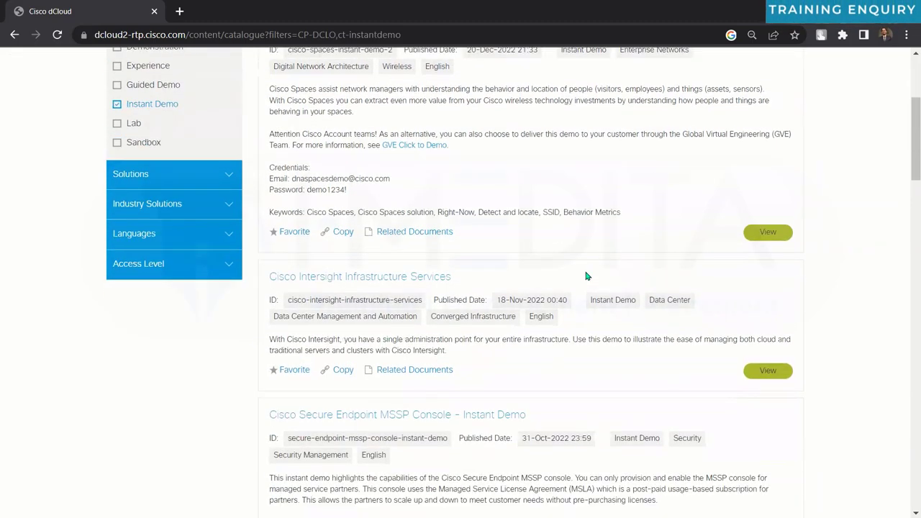
pyautogui.scroll(4, 586, 276)
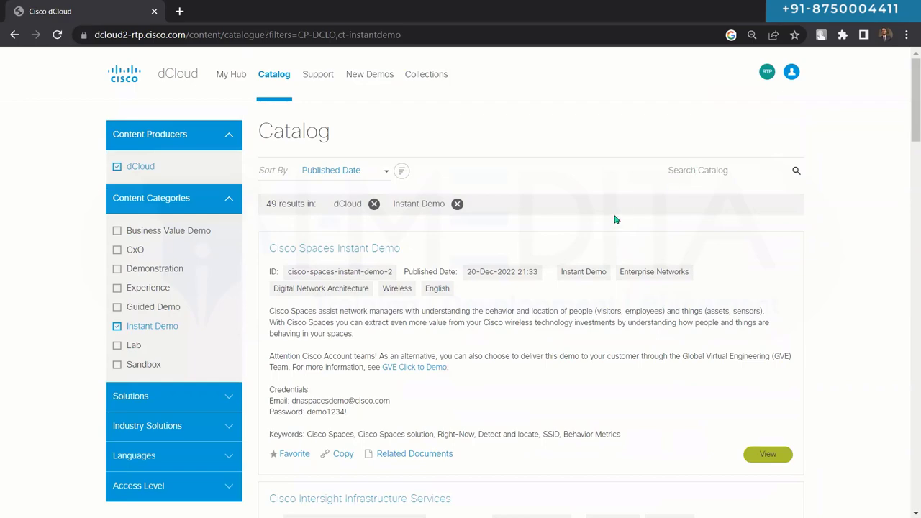
pyautogui.scroll(-8, 615, 220)
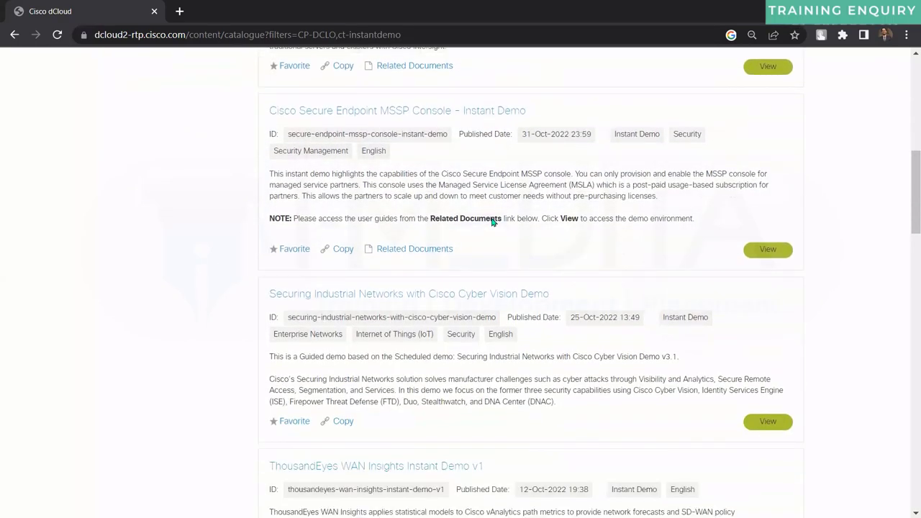
pyautogui.scroll(-1, 446, 277)
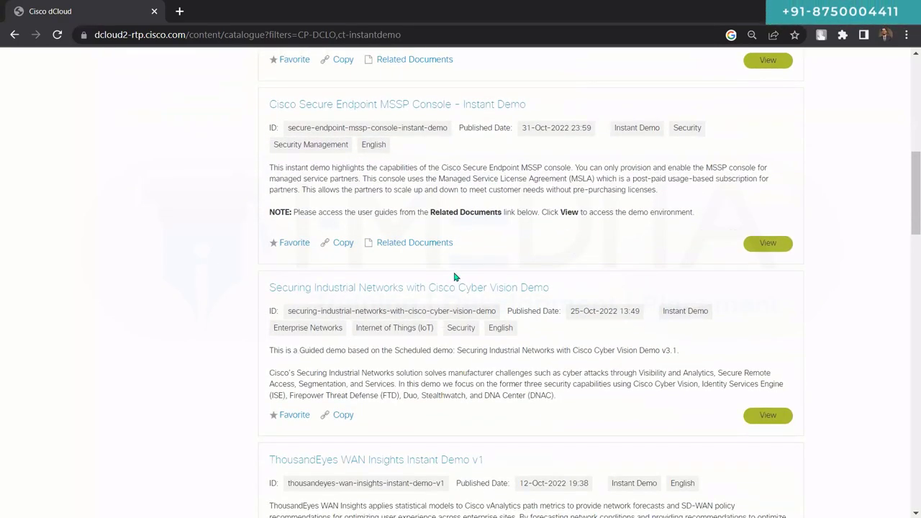
pyautogui.scroll(-3, 455, 277)
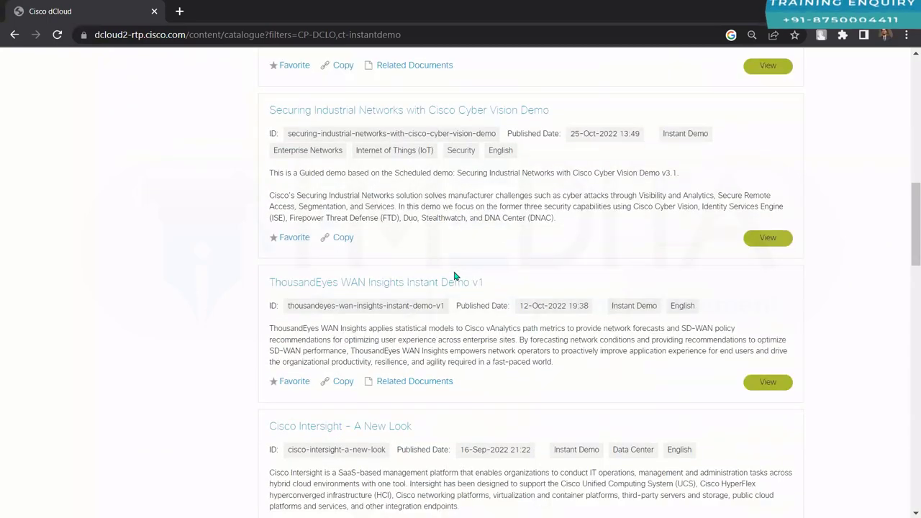
pyautogui.scroll(-5, 455, 277)
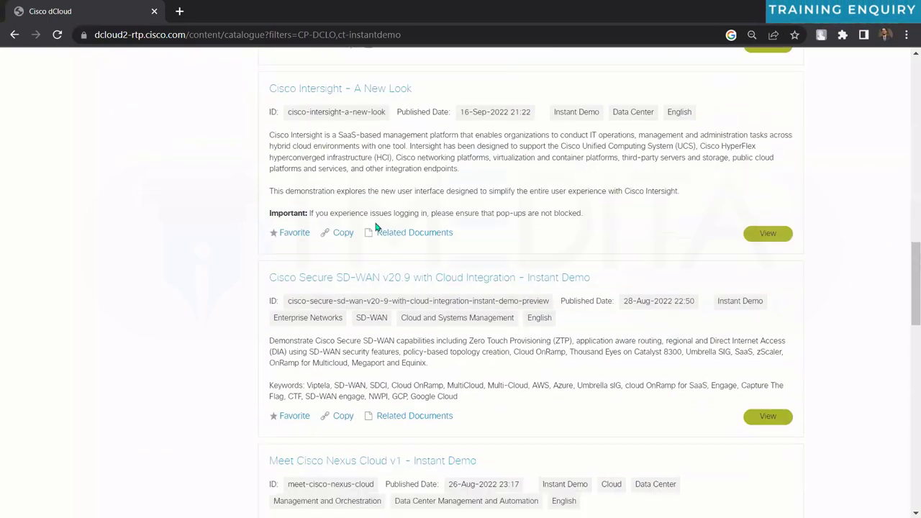
pyautogui.scroll(-1, 375, 227)
pyautogui.hotkey('ctrl', '+')
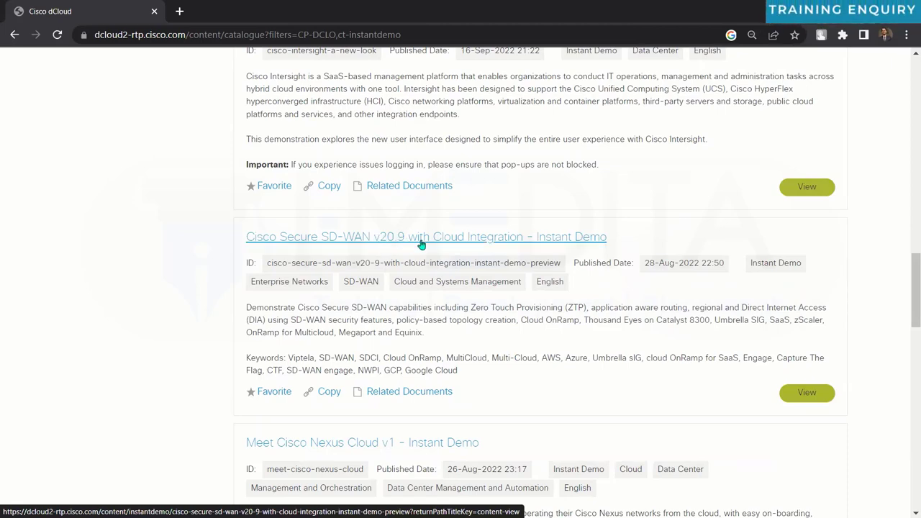
pyautogui.scroll(-3, 434, 247)
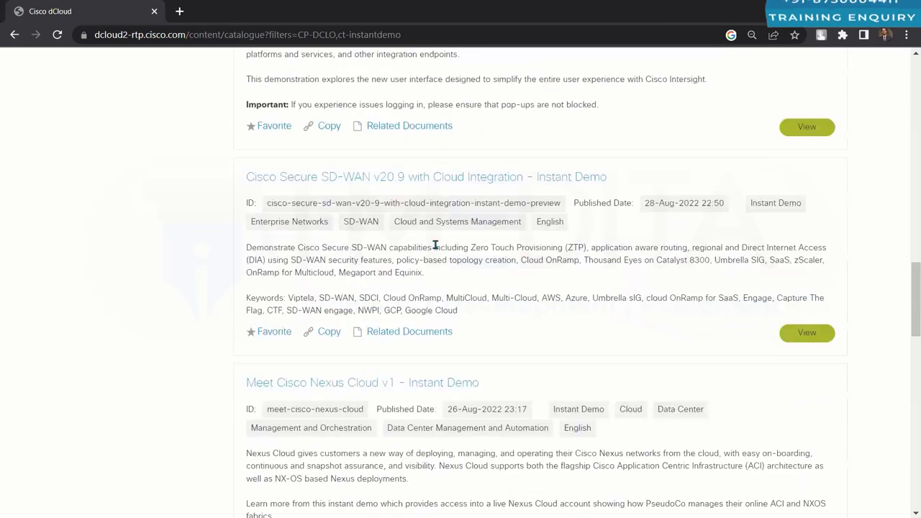
pyautogui.scroll(-3, 435, 249)
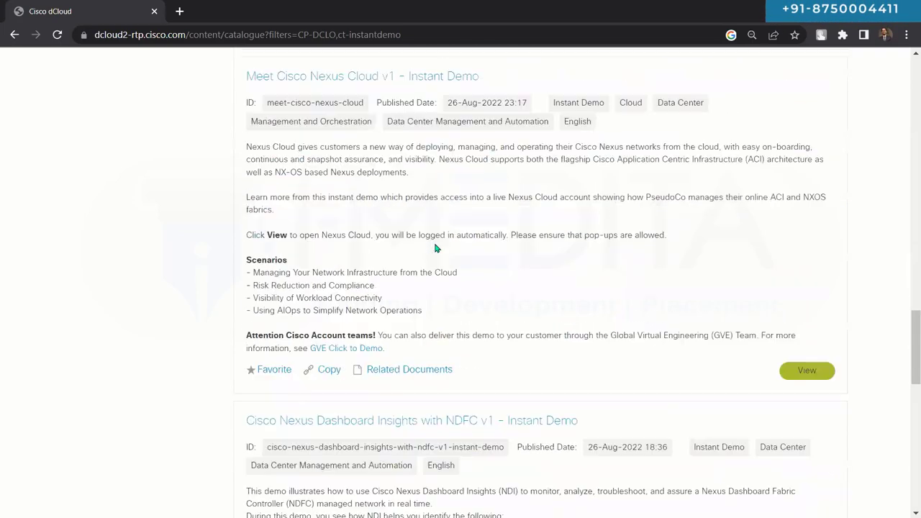
pyautogui.scroll(-5, 444, 282)
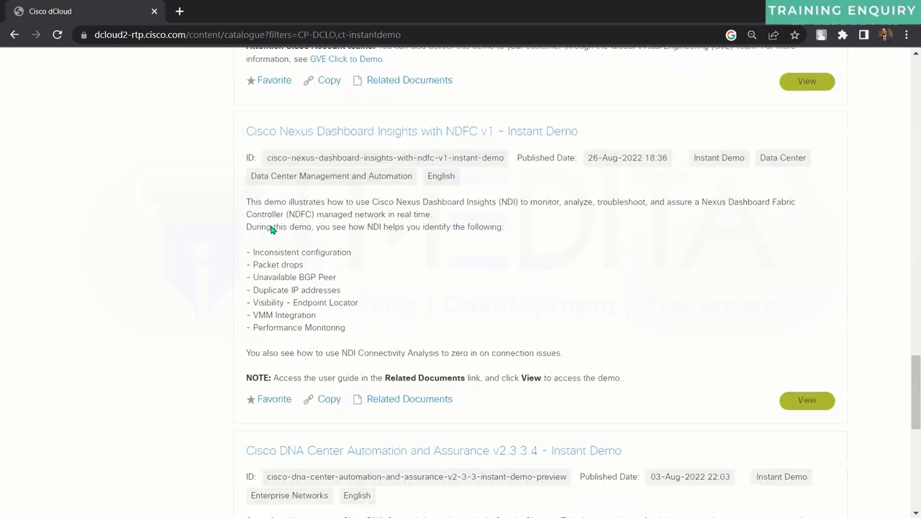
pyautogui.scroll(-1, 379, 219)
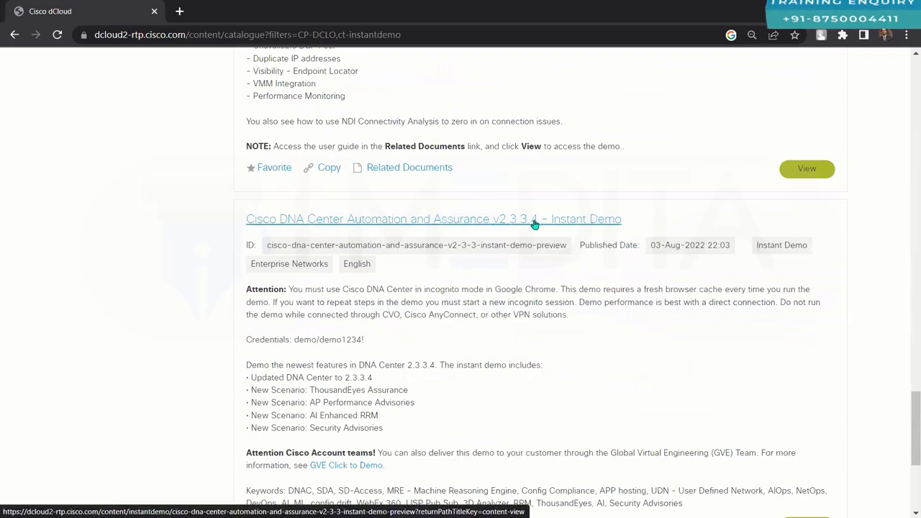
pyautogui.scroll(-1, 566, 229)
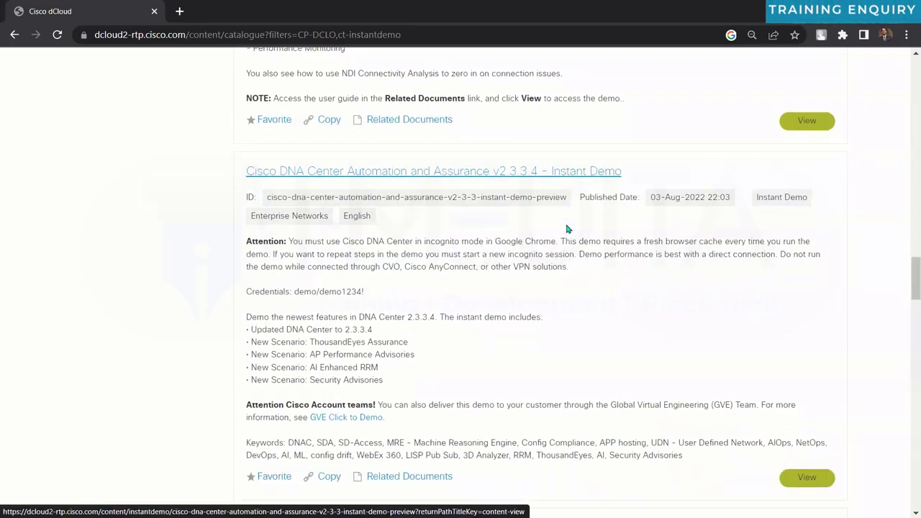
pyautogui.scroll(-1, 556, 226)
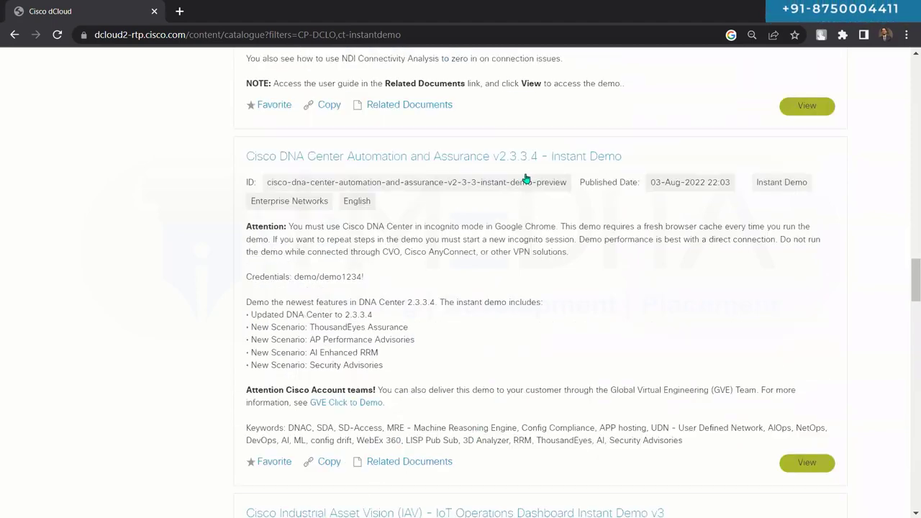
# - Open the Cisco DNA Center Automation and Assurance v2.3.3.4 instant demo page and launch the demo
pyautogui.scroll(1, 526, 179)
pyautogui.click(526, 175)
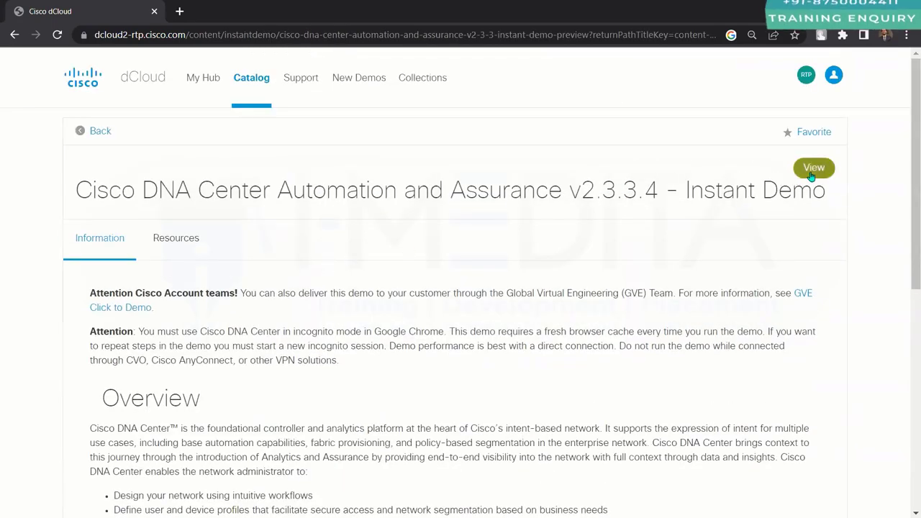
pyautogui.click(805, 171)
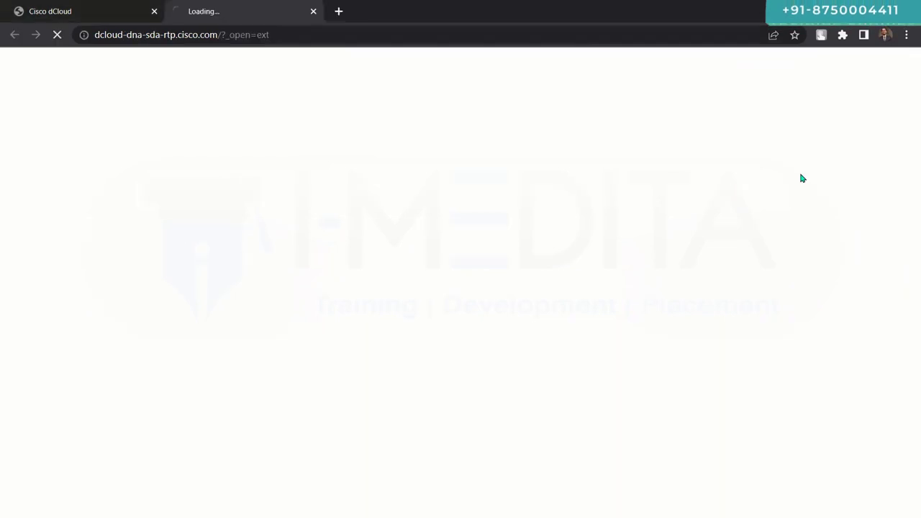
# - Return to the demo's dCloud page, check the DNA Center login page, and read the demo's Overview and What's New information
pyautogui.click(77, 4)
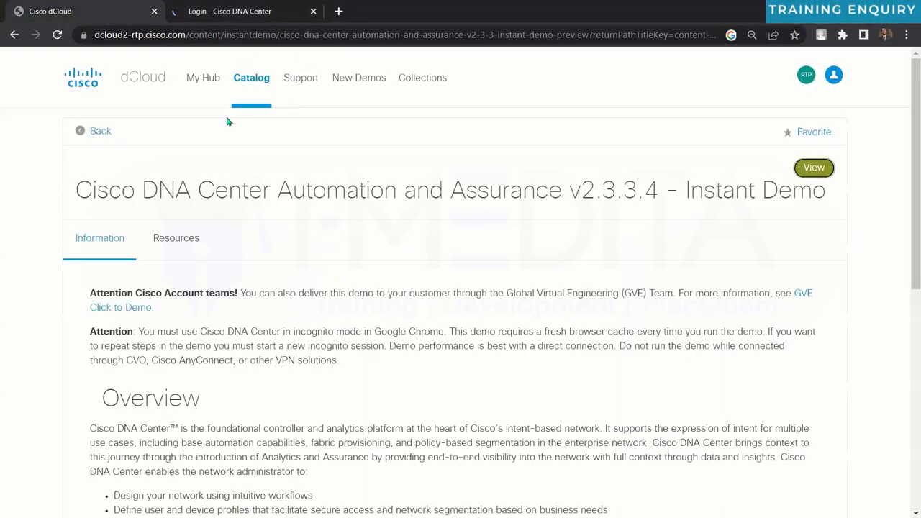
pyautogui.hotkey('ctrl', 'Tab')
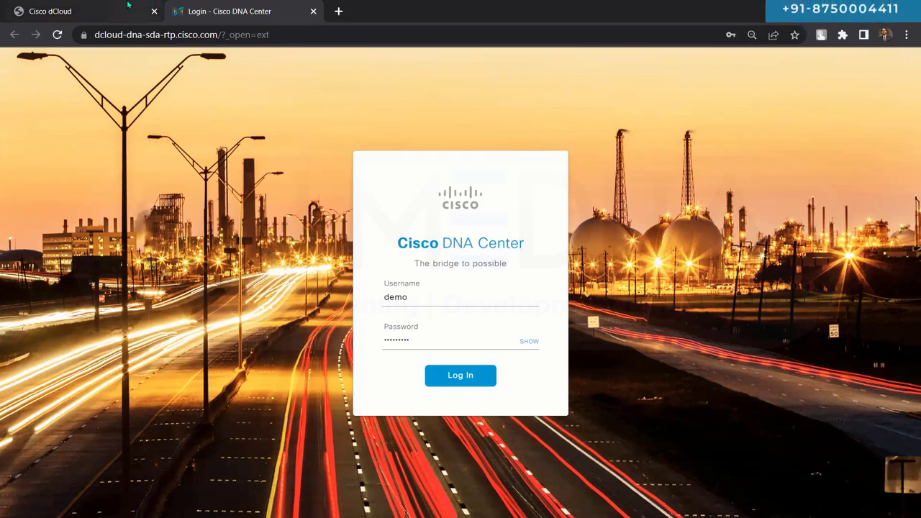
pyautogui.hotkey('ctrl', 'shift', 'Tab')
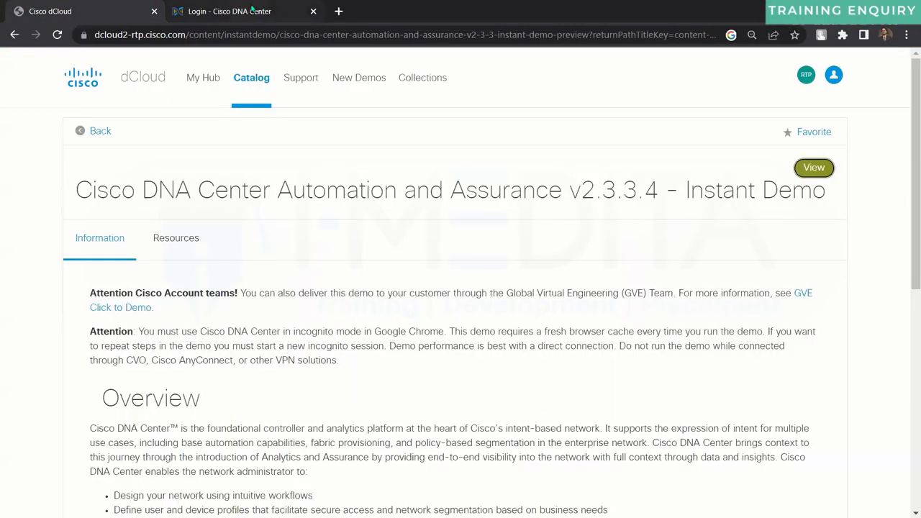
pyautogui.scroll(-1, 302, 219)
pyautogui.scroll(-3, 303, 219)
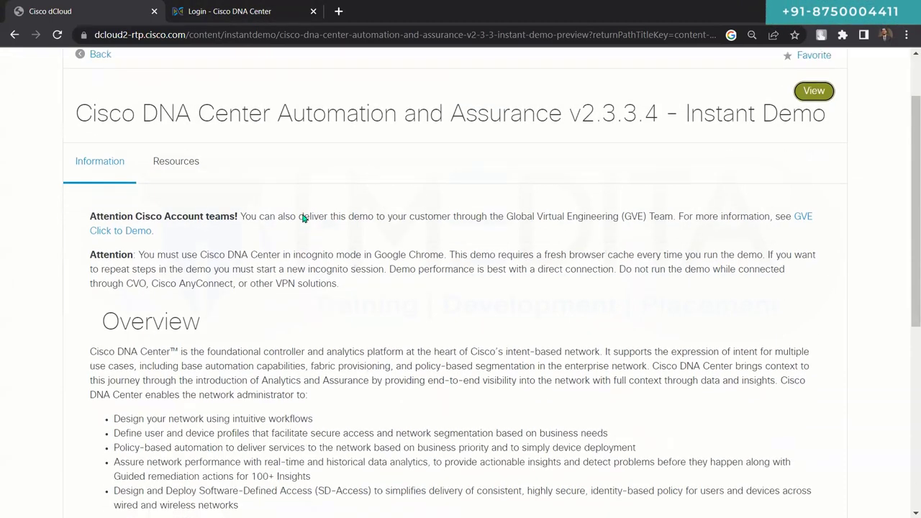
pyautogui.scroll(-5, 180, 191)
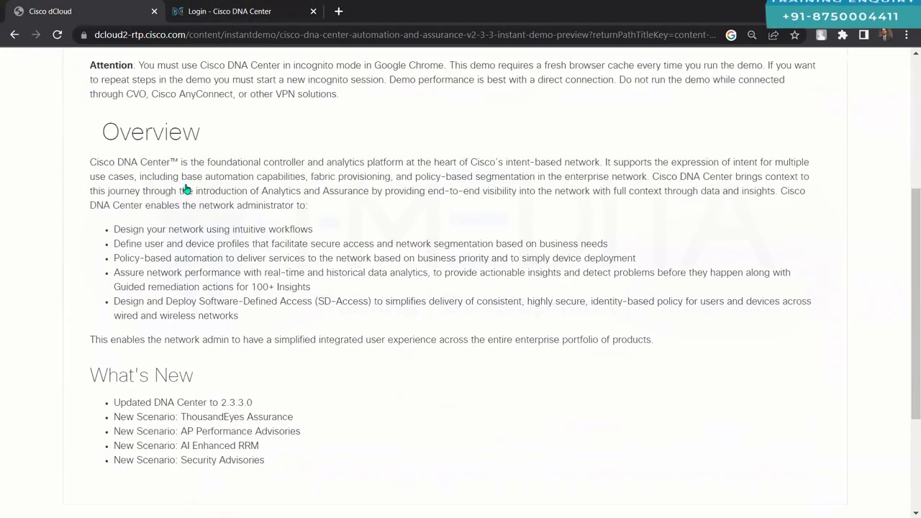
pyautogui.scroll(3, 182, 197)
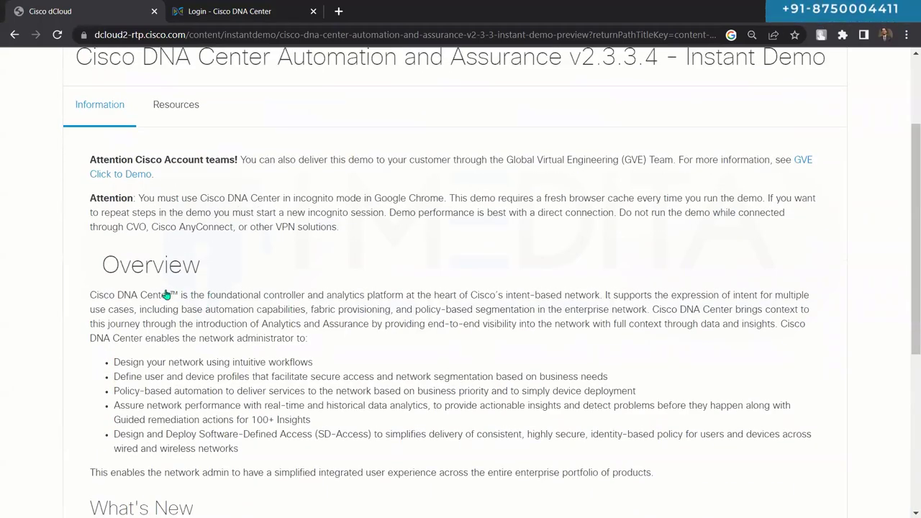
# - Open the Cisco DNA Center Assurance Demo Guide from the demo's resources and read through to its Get Started instructions
pyautogui.scroll(1, 146, 293)
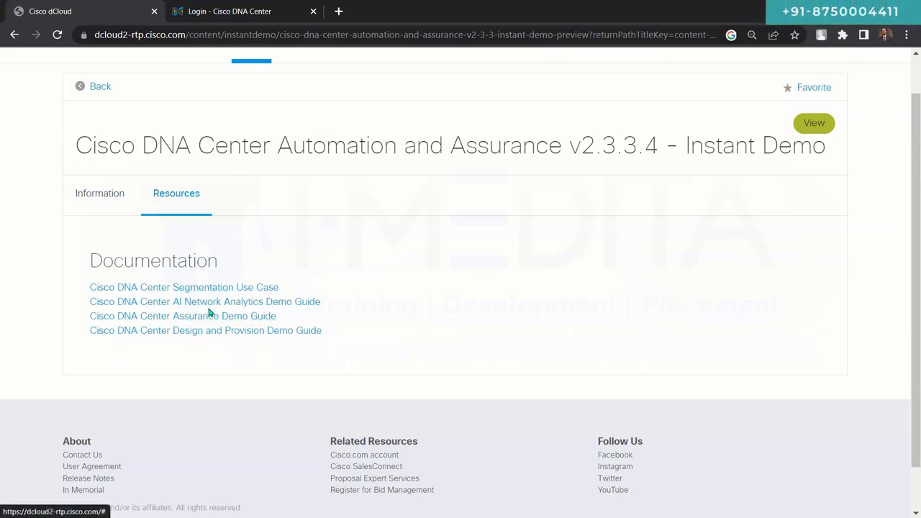
pyautogui.click(133, 320)
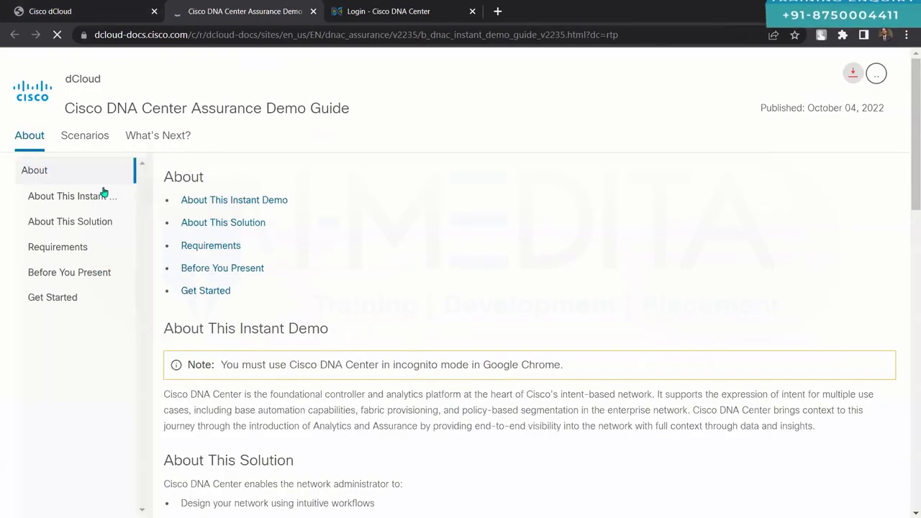
pyautogui.scroll(-3, 264, 194)
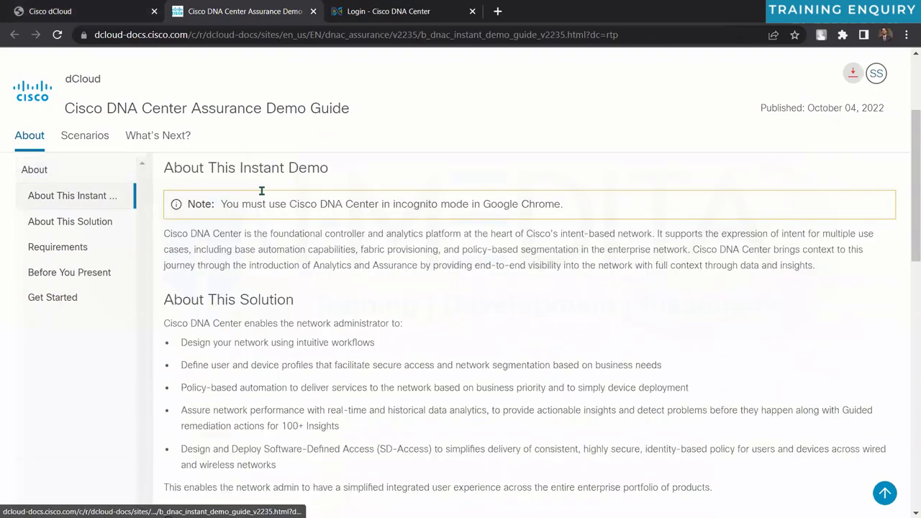
pyautogui.scroll(-3, 338, 252)
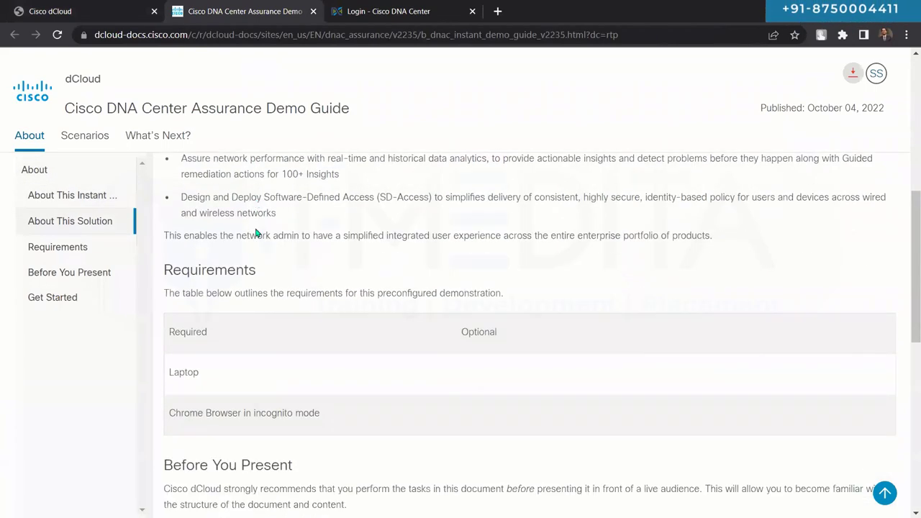
pyautogui.scroll(-10, 262, 238)
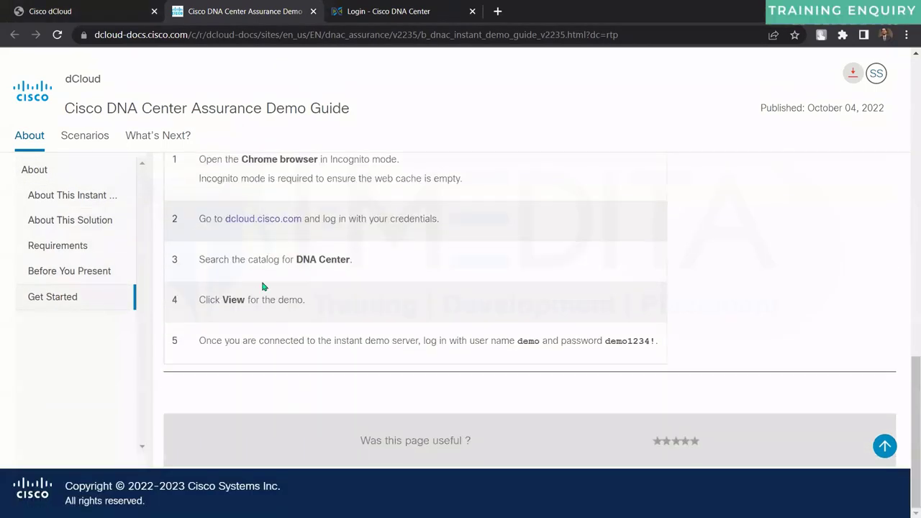
# - Highlight the demo user name and then the complete demo password in the guide's fifth Get Started instruction
pyautogui.doubleClick(529, 342)
pyautogui.doubleClick(617, 341)
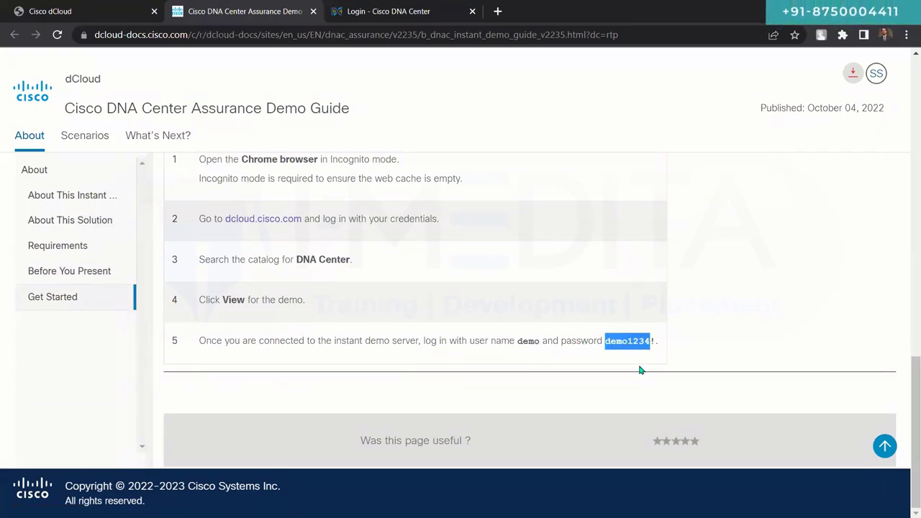
pyautogui.moveTo(656, 341); pyautogui.dragTo(604, 344)
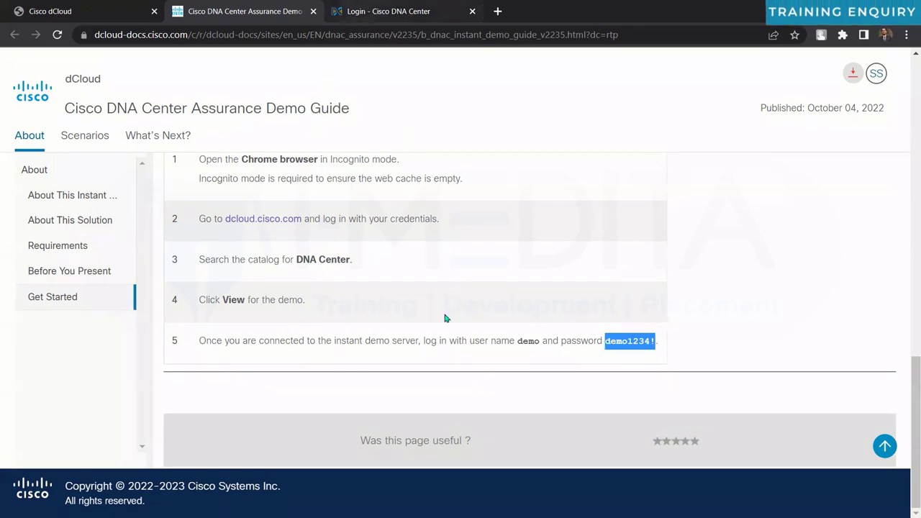
# - Switch to the Cisco DNA Center login page and log in with the filled-in demo credentials
pyautogui.hotkey('ctrl', 'Tab')
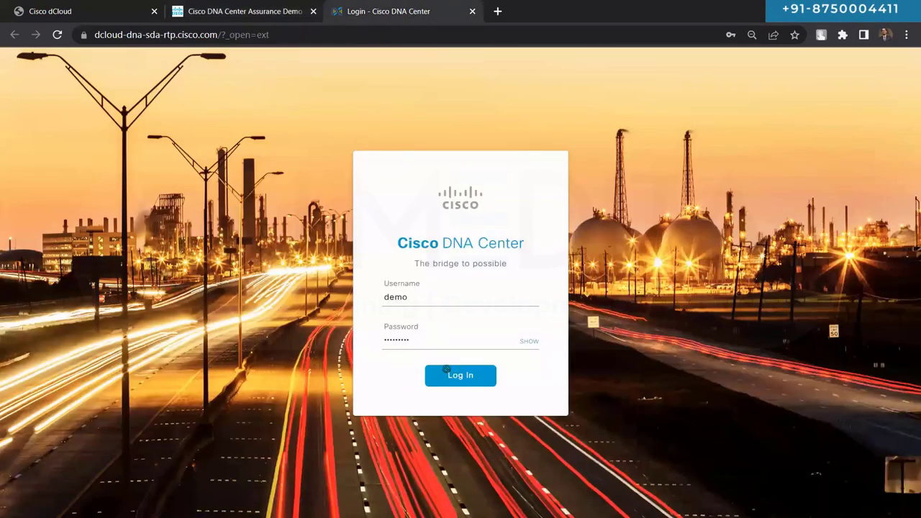
pyautogui.press('Return')
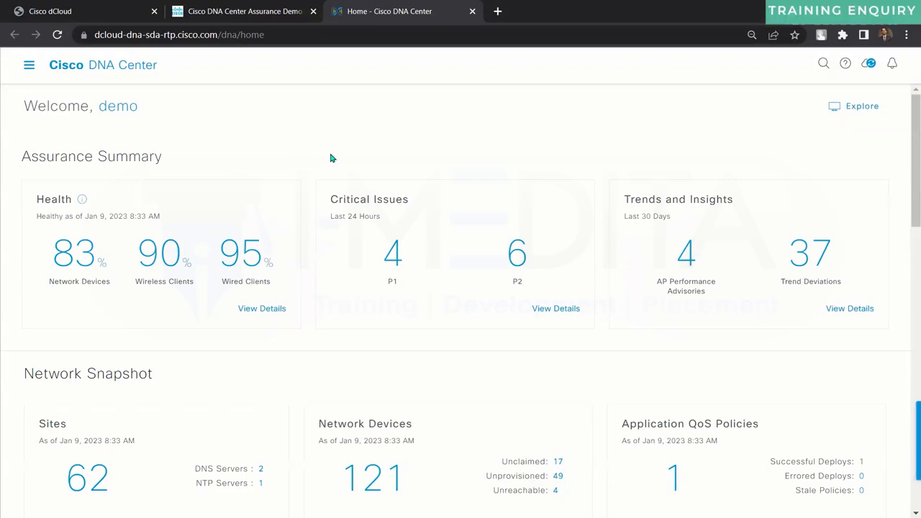
# - Skim the home page's Network Snapshot and Tools sections, and return to the Assurance Summary
pyautogui.scroll(-3, 334, 155)
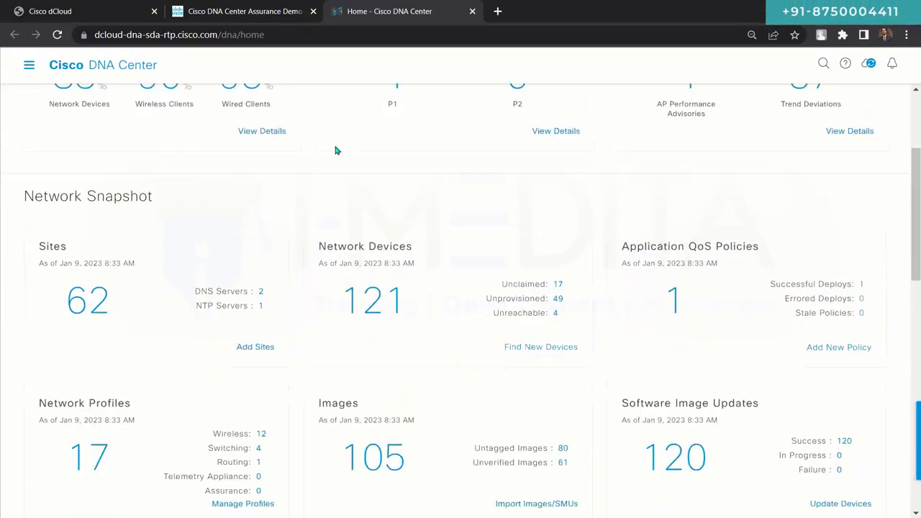
pyautogui.scroll(-3, 336, 149)
pyautogui.scroll(-3, 336, 149)
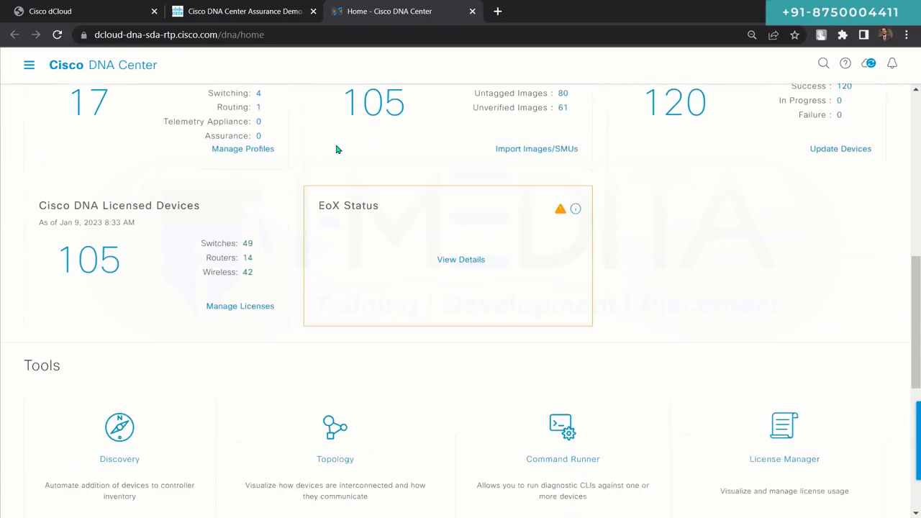
pyautogui.scroll(1, 336, 149)
pyautogui.scroll(6, 336, 149)
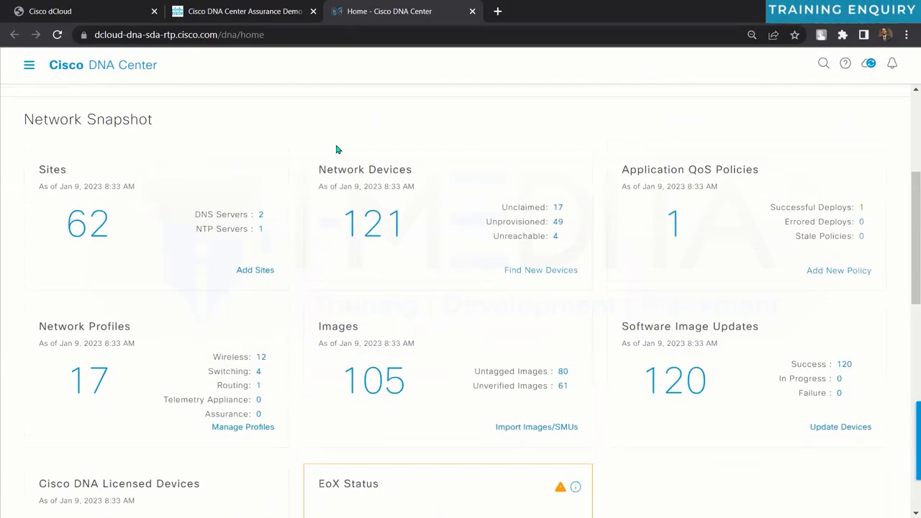
pyautogui.scroll(-10, 336, 149)
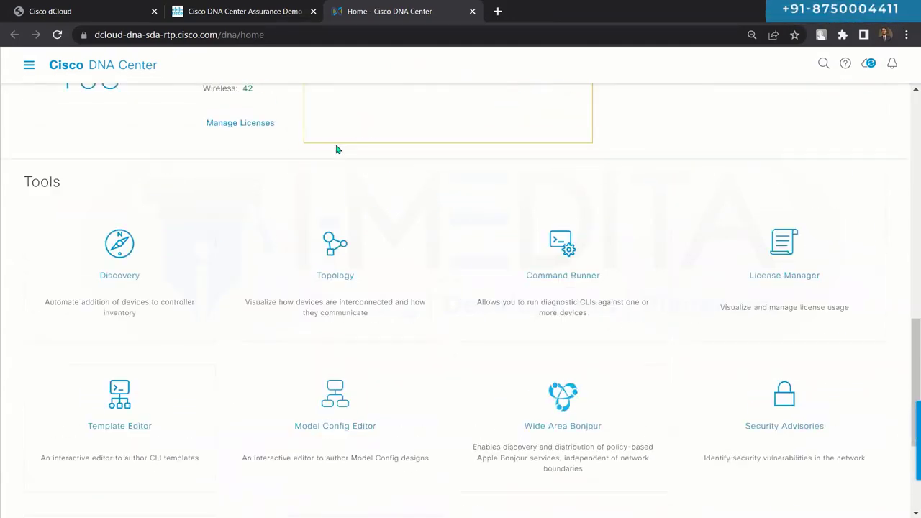
pyautogui.scroll(3, 336, 149)
pyautogui.scroll(9, 336, 149)
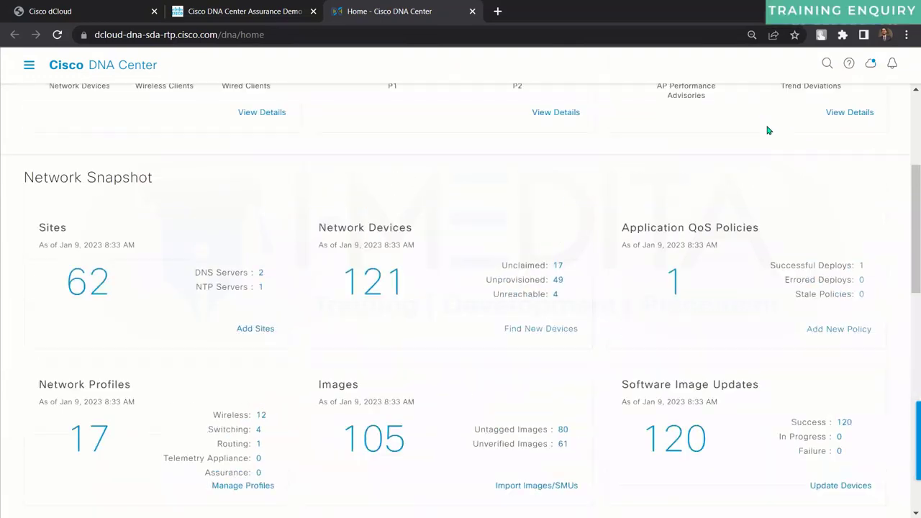
pyautogui.click(872, 138)
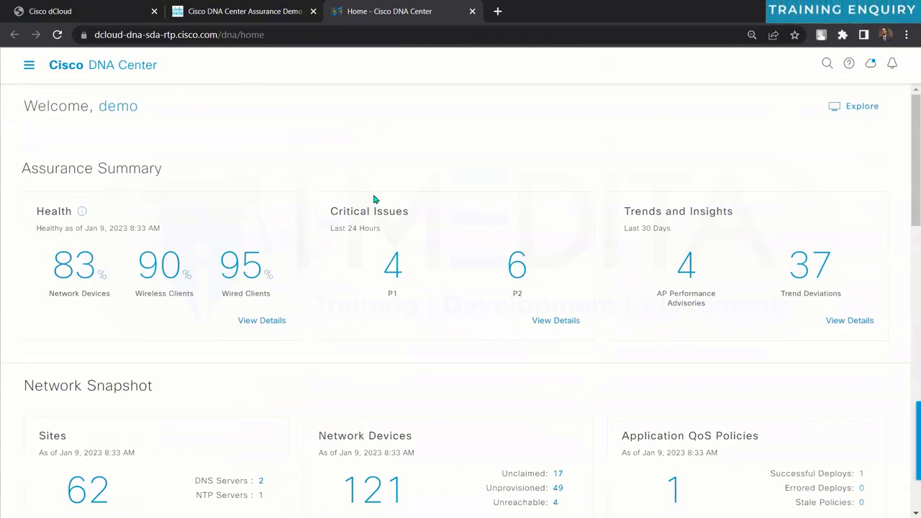
# - Examine the Network Snapshot cards in turn, from Sites to Cisco DNA Licensed Devices, and the tools listed beneath them
pyautogui.scroll(-3, 366, 214)
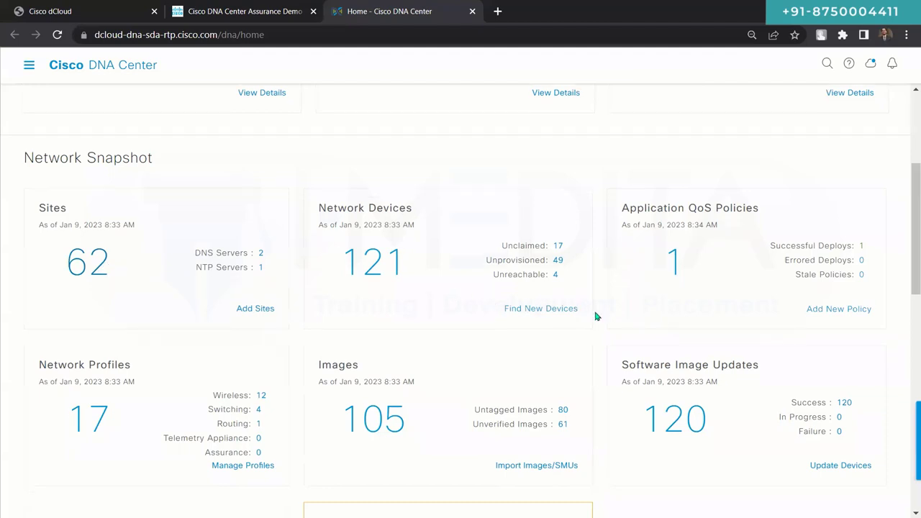
pyautogui.scroll(-1, 669, 342)
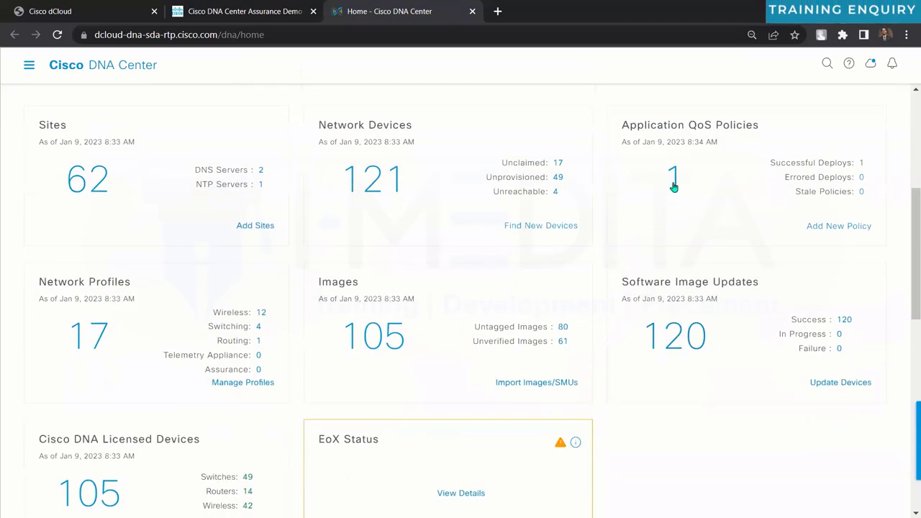
pyautogui.scroll(-2, 324, 300)
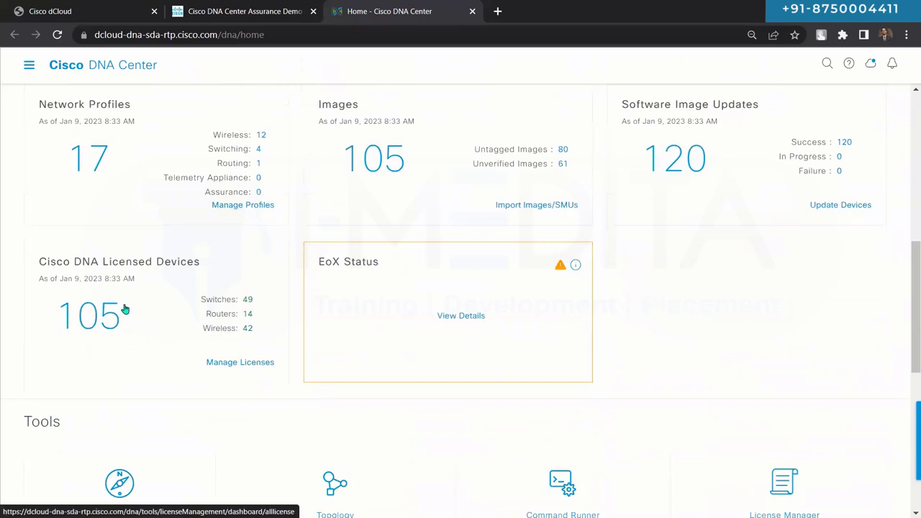
pyautogui.scroll(-3, 124, 310)
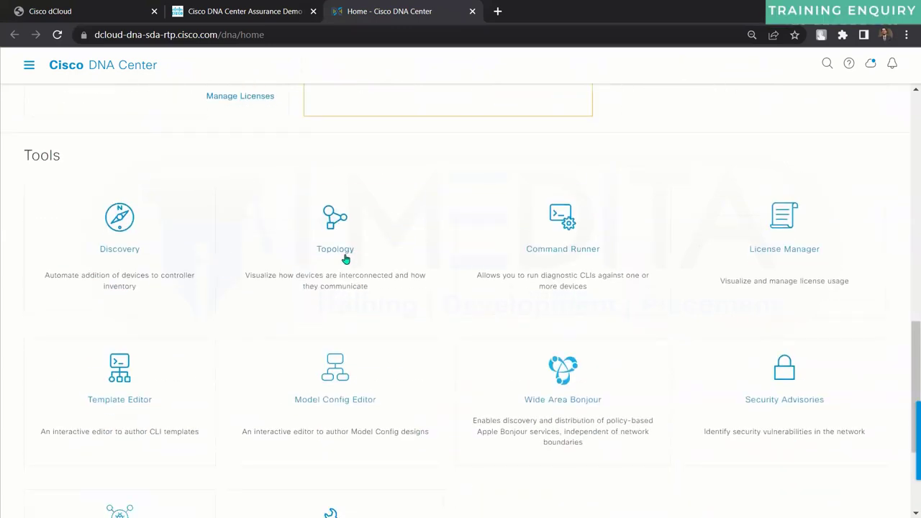
pyautogui.scroll(-2, 212, 259)
pyautogui.scroll(5, 211, 259)
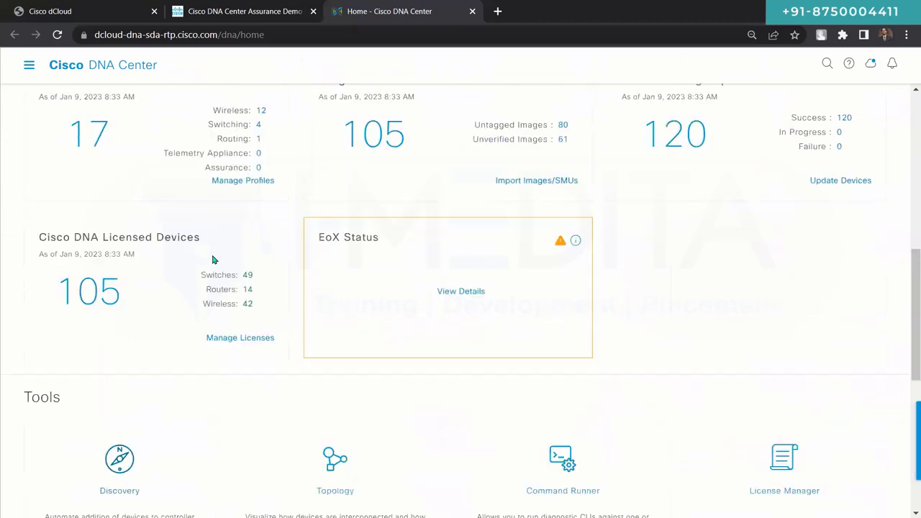
pyautogui.scroll(6, 211, 259)
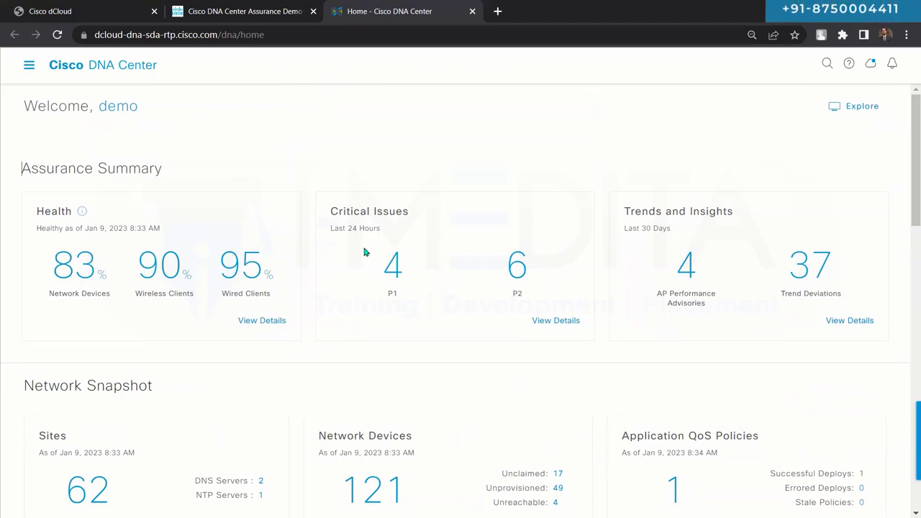
# - Show the Provision options in the main navigation and highlight the SD-Access heading
pyautogui.click(28, 68)
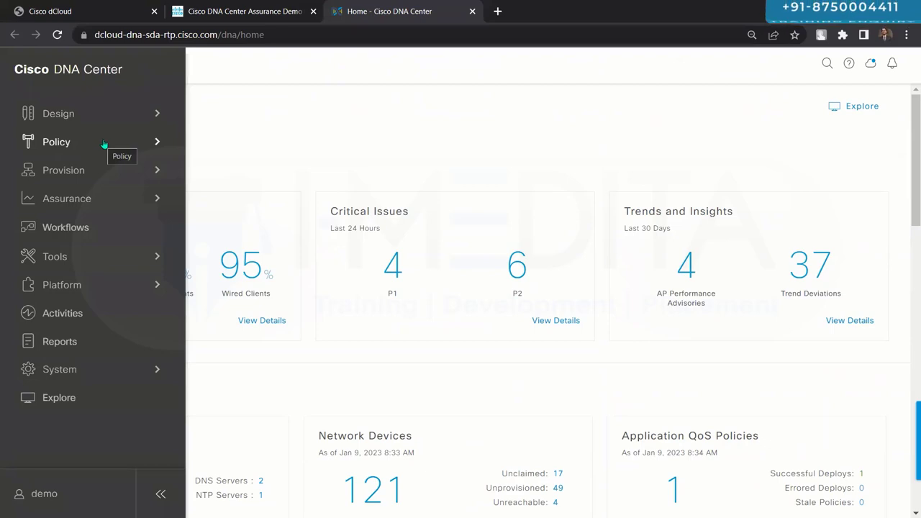
pyautogui.moveTo(112, 170)
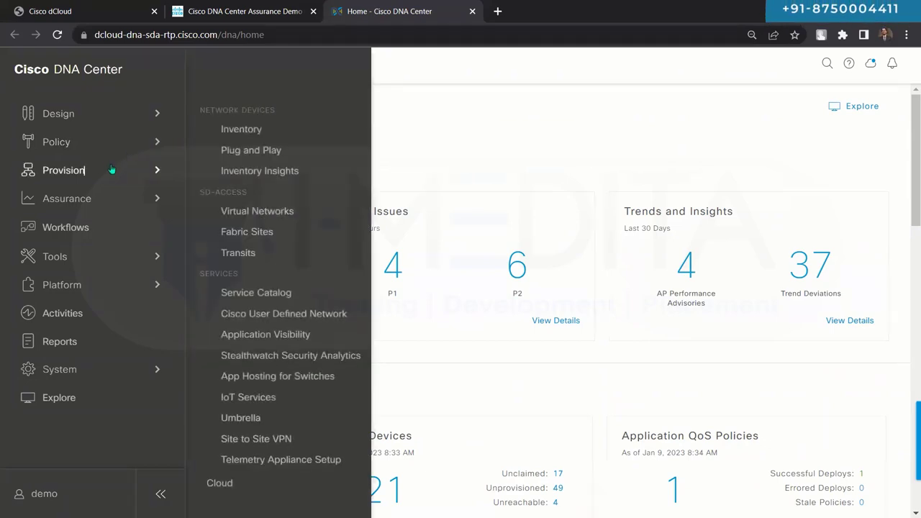
pyautogui.click(388, 147)
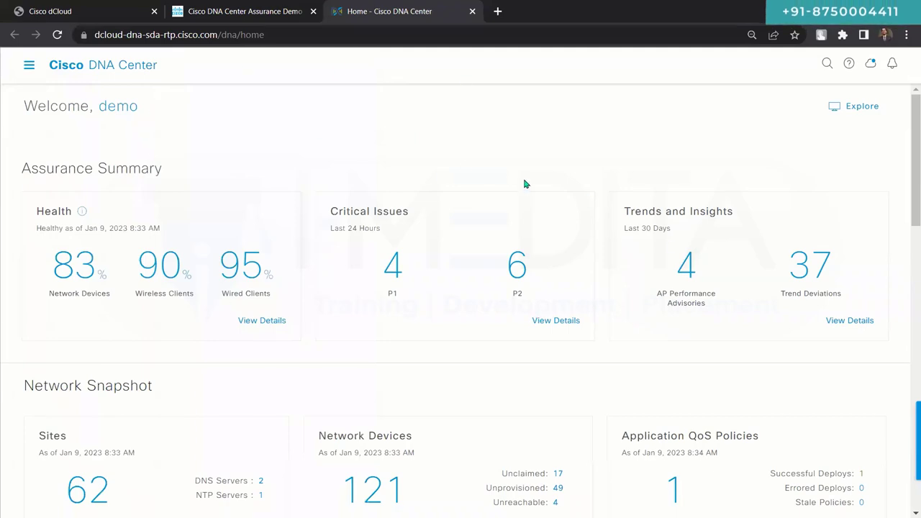
pyautogui.click(29, 65)
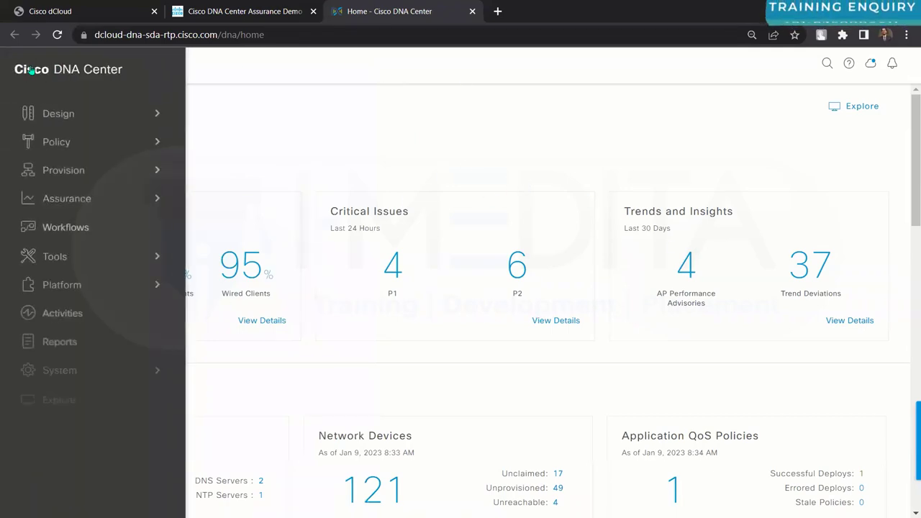
pyautogui.moveTo(105, 171)
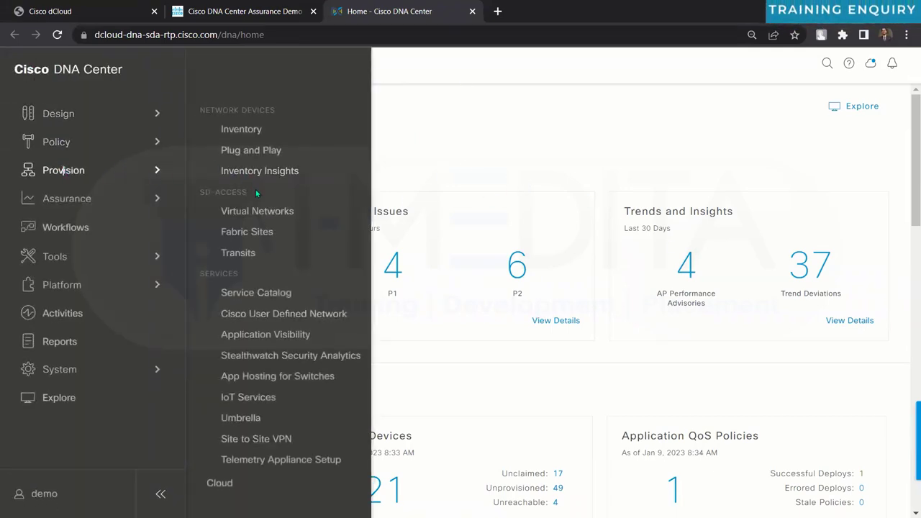
pyautogui.moveTo(256, 191); pyautogui.dragTo(199, 193)
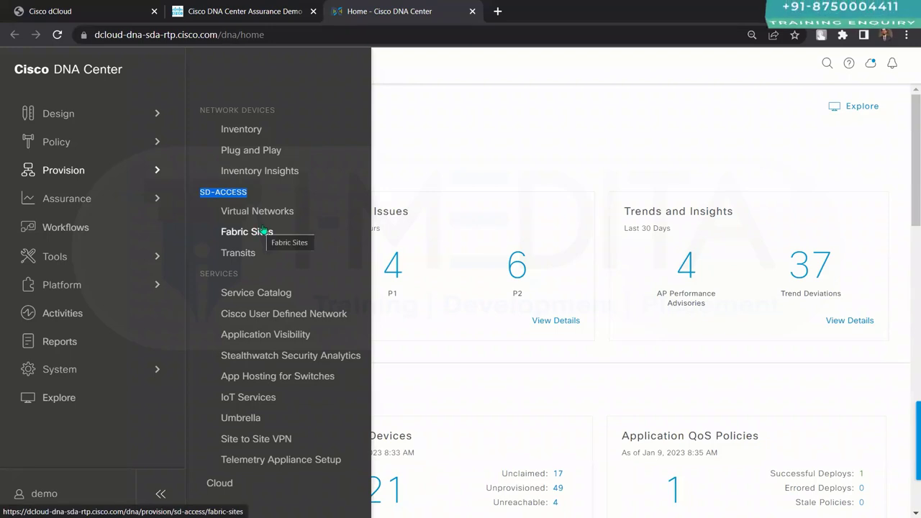
# - View the Assurance options and the Workflows page, and open the Audit Logs under Activities
pyautogui.click(108, 199)
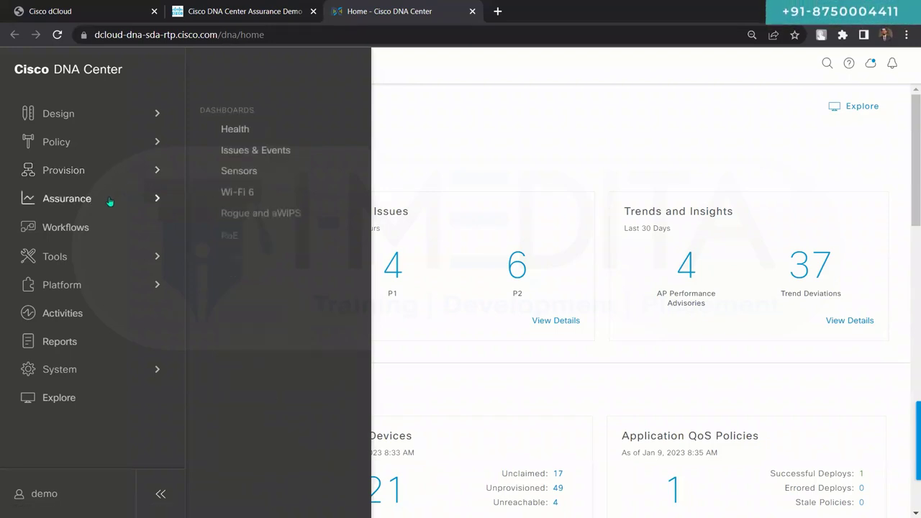
pyautogui.click(104, 229)
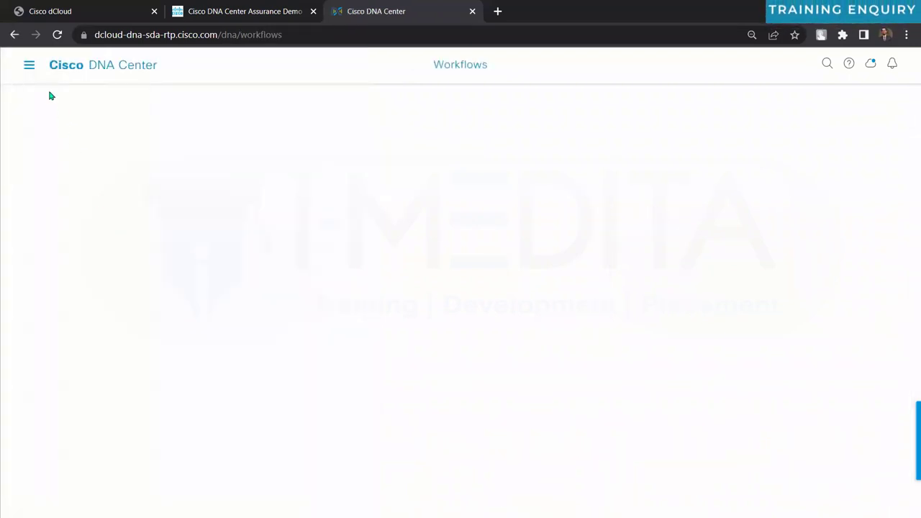
pyautogui.click(29, 69)
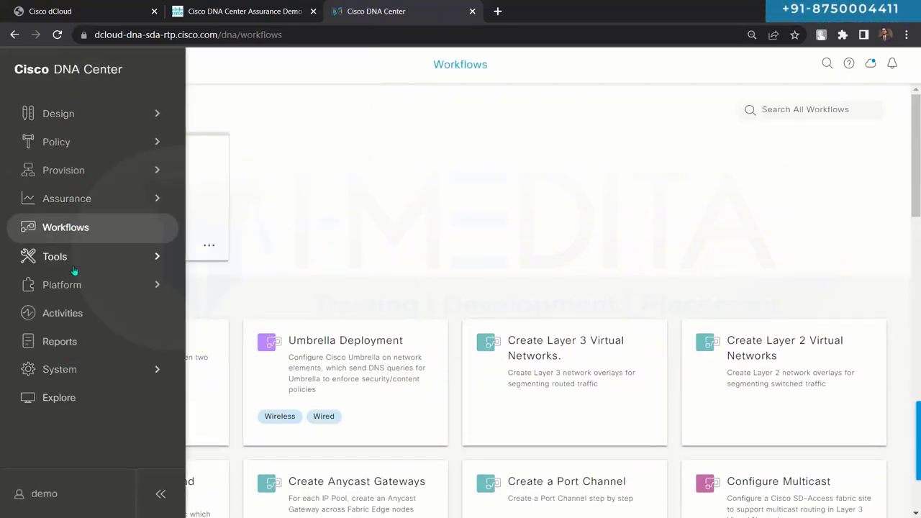
pyautogui.moveTo(74, 294)
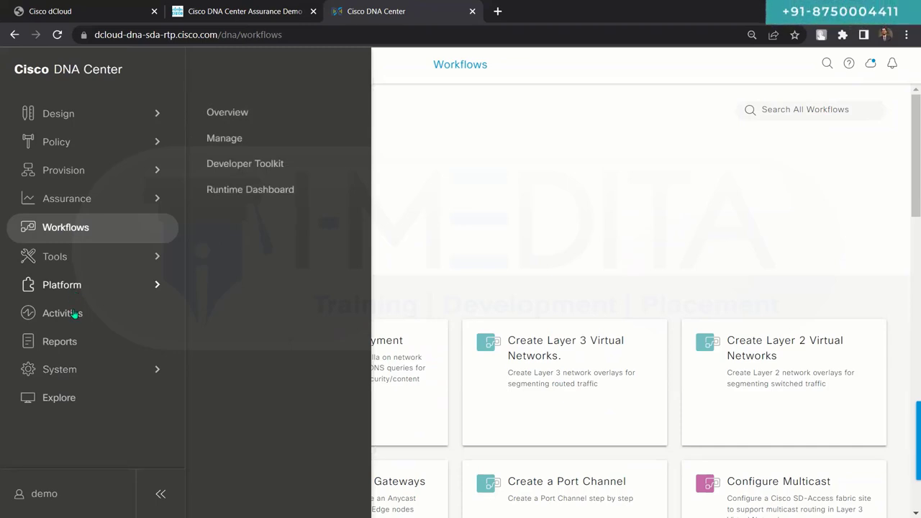
pyautogui.click(62, 313)
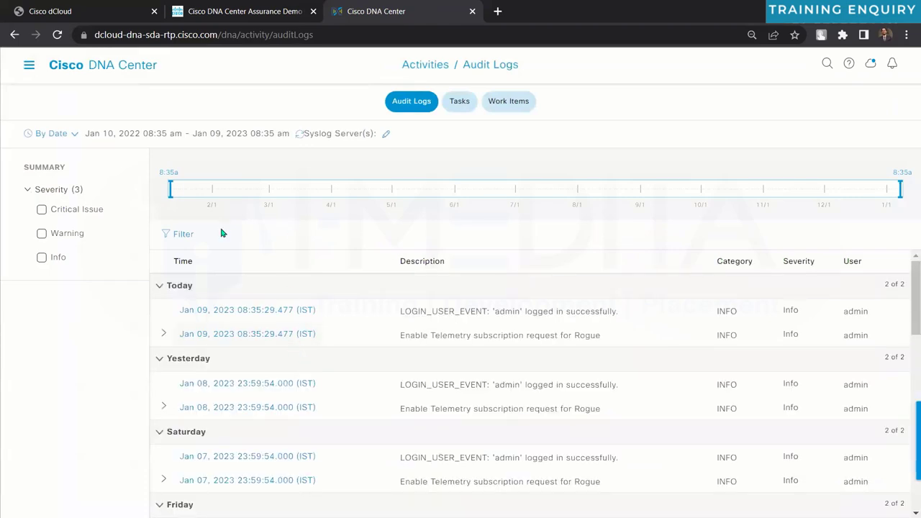
# - View the Reports page, and open the Network Hierarchy page under Design
pyautogui.click(29, 65)
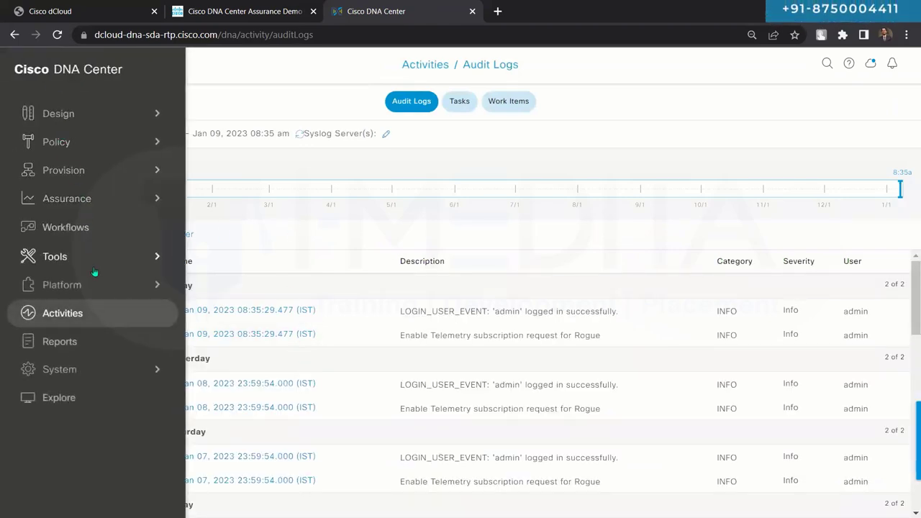
pyautogui.click(88, 346)
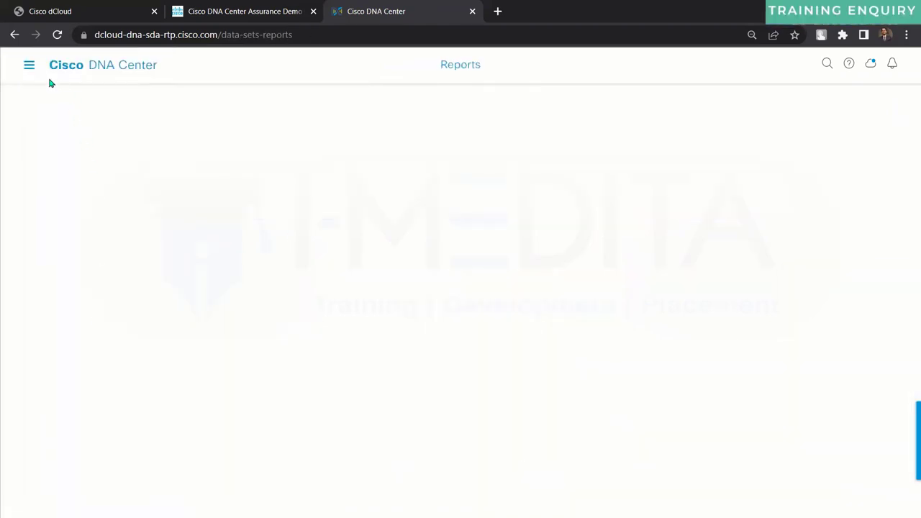
pyautogui.click(29, 65)
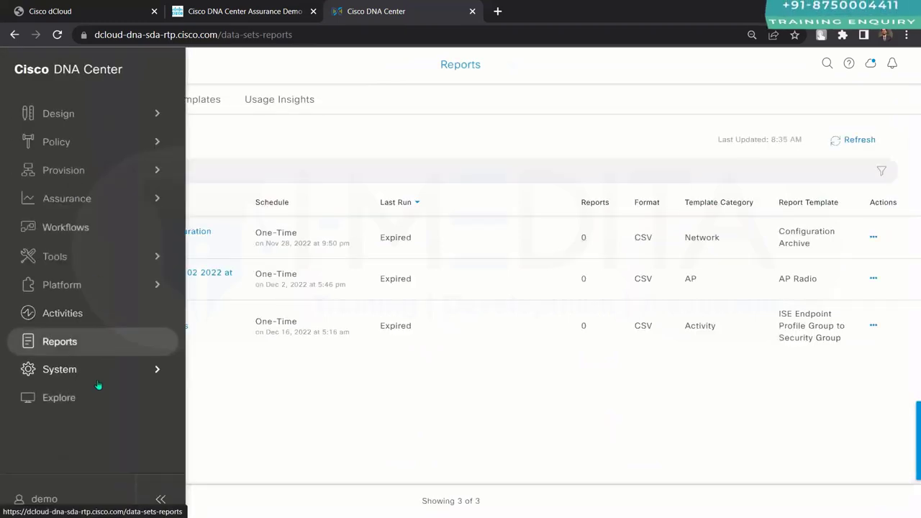
pyautogui.click(88, 115)
pyautogui.click(211, 114)
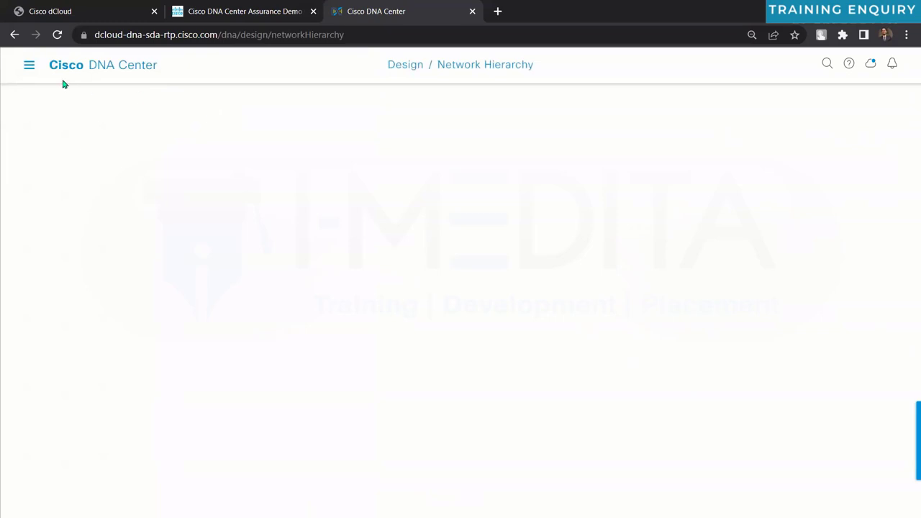
# - Open the Assurance Health dashboard and examine the overall network device, client and network services health
pyautogui.click(30, 64)
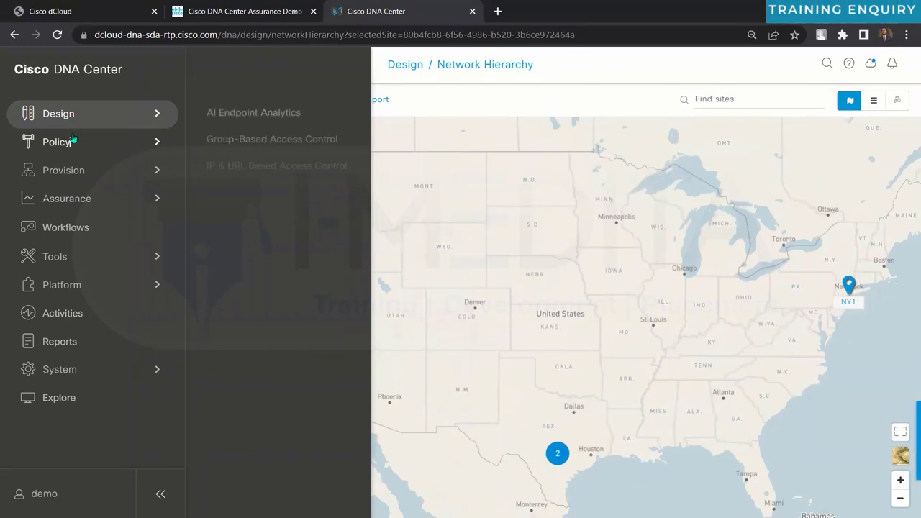
pyautogui.moveTo(78, 171)
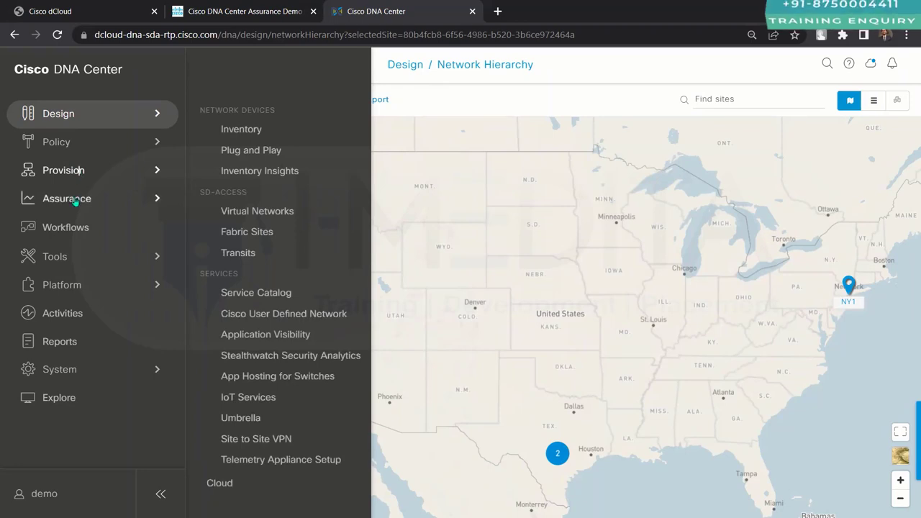
pyautogui.moveTo(76, 200)
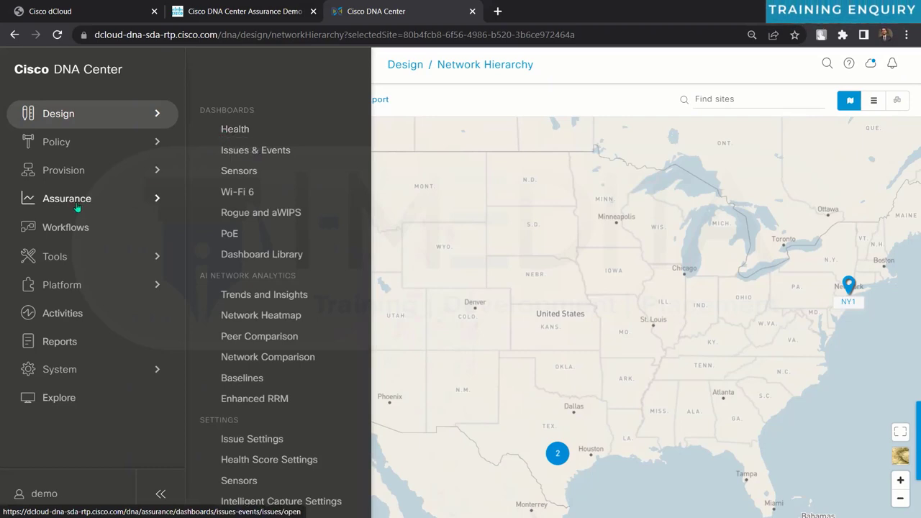
pyautogui.click(232, 128)
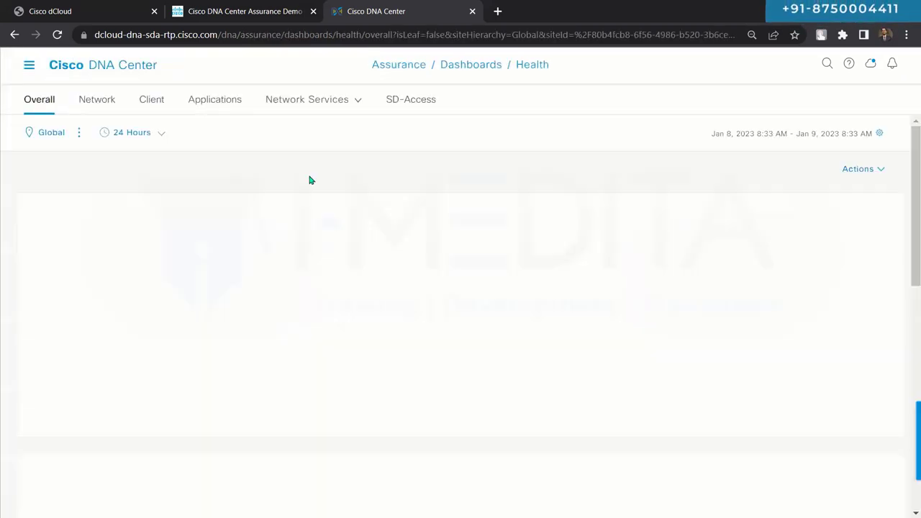
pyautogui.scroll(-4, 371, 242)
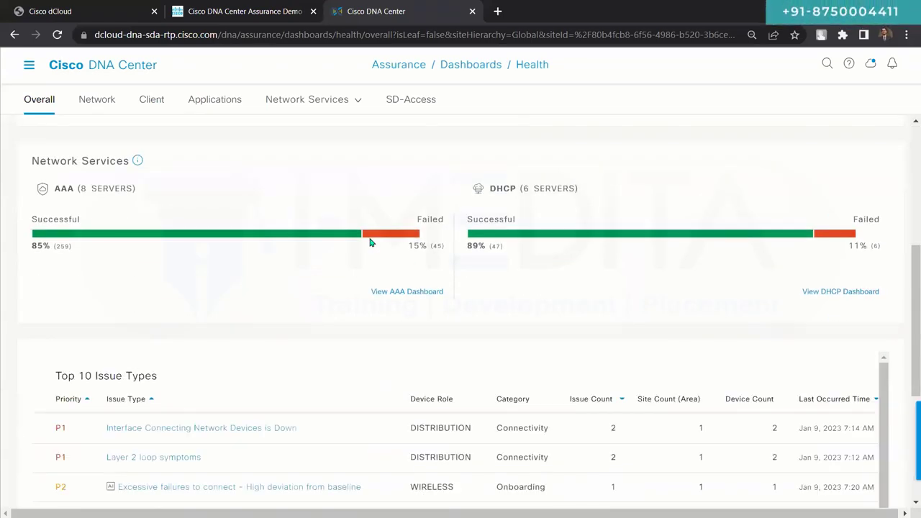
pyautogui.scroll(3, 370, 243)
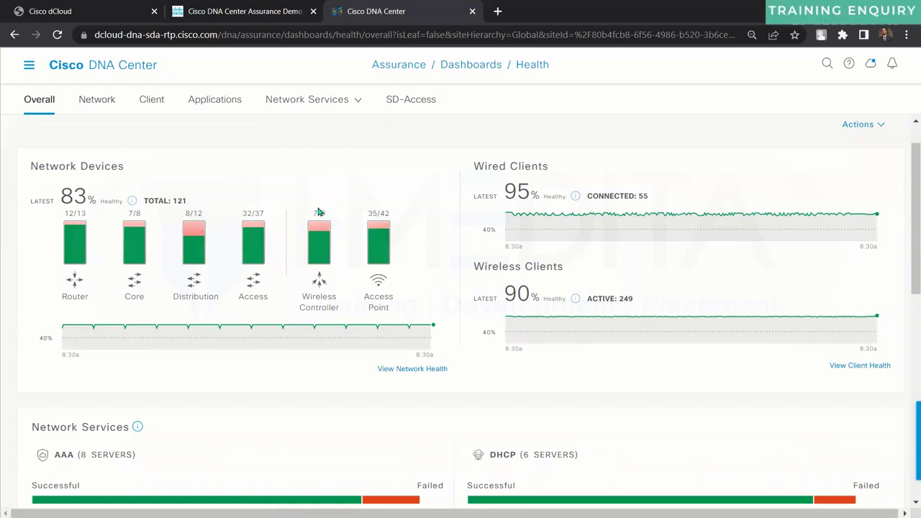
# - View the Network and Client health dashboards, and open the Applications health dashboard
pyautogui.click(112, 99)
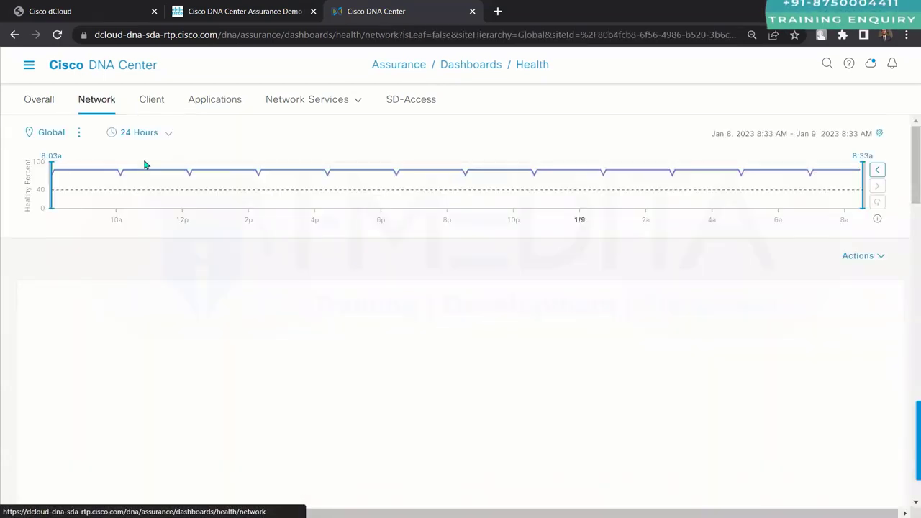
pyautogui.click(159, 106)
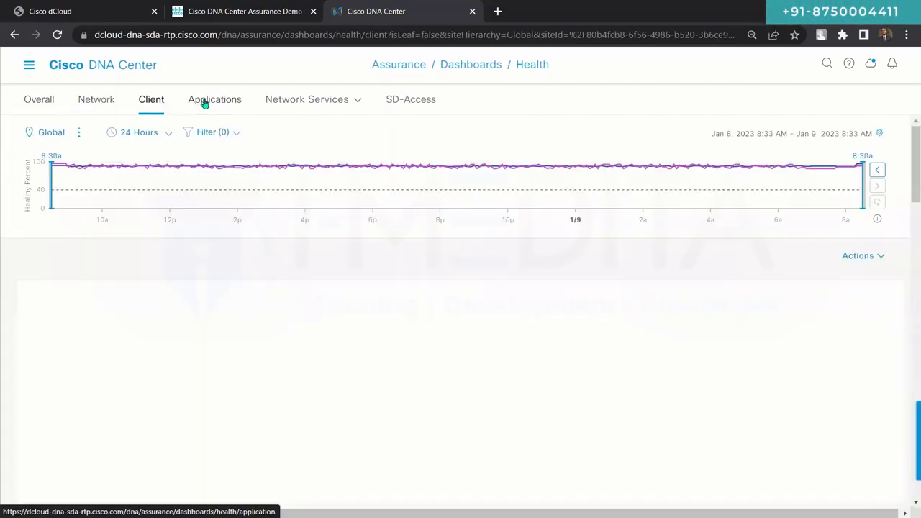
pyautogui.click(204, 103)
pyautogui.moveTo(281, 99)
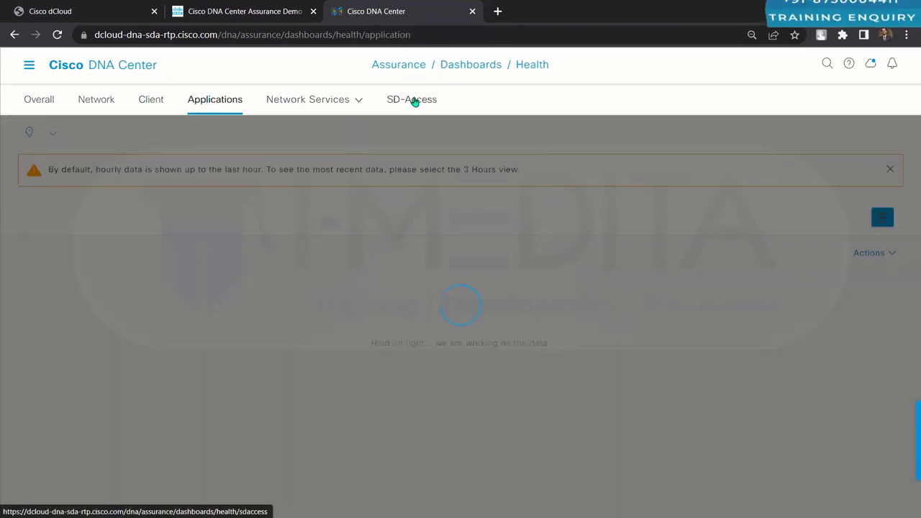
pyautogui.moveTo(354, 147)
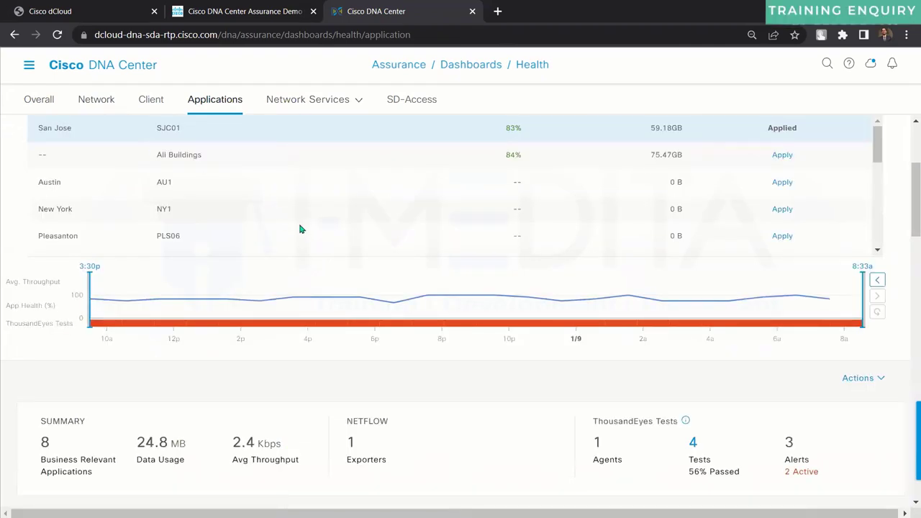
# - Dismiss the notice about hourly data and examine the Applications health by site, timeline and summary
pyautogui.scroll(3, 302, 227)
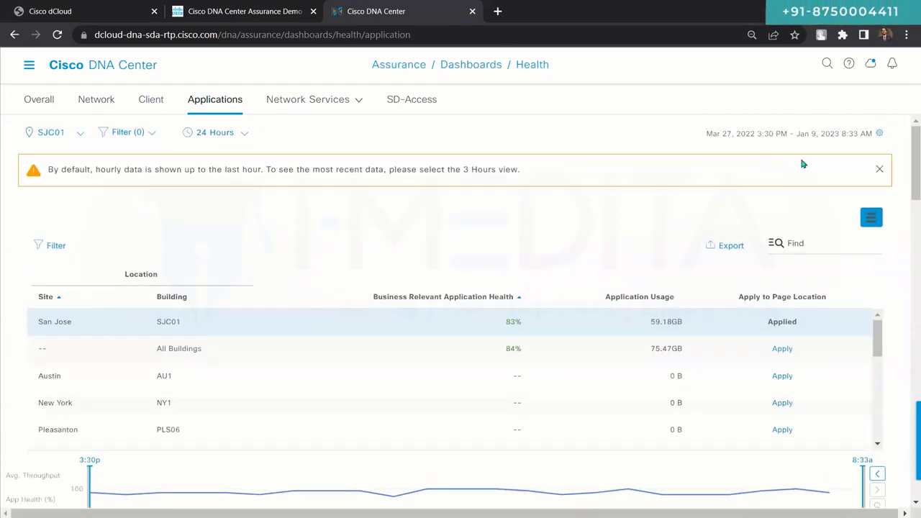
pyautogui.click(881, 170)
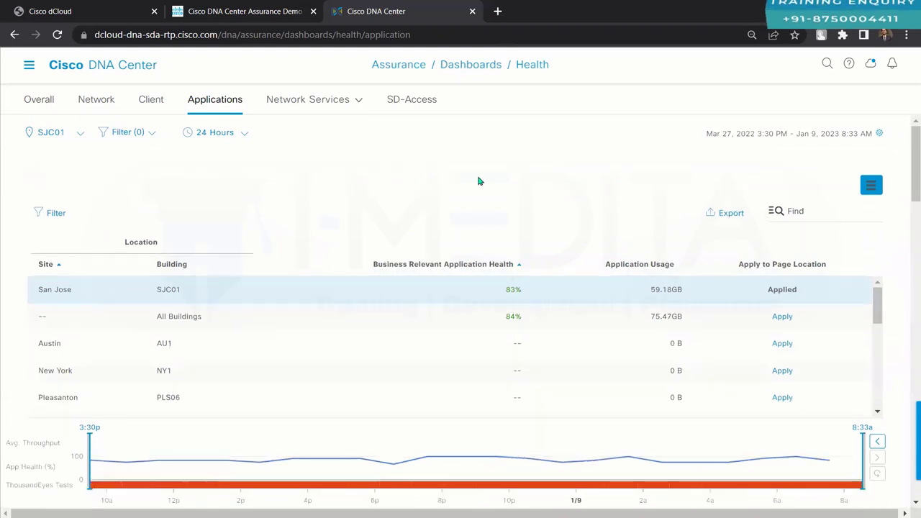
pyautogui.scroll(-3, 479, 179)
pyautogui.scroll(-3, 479, 181)
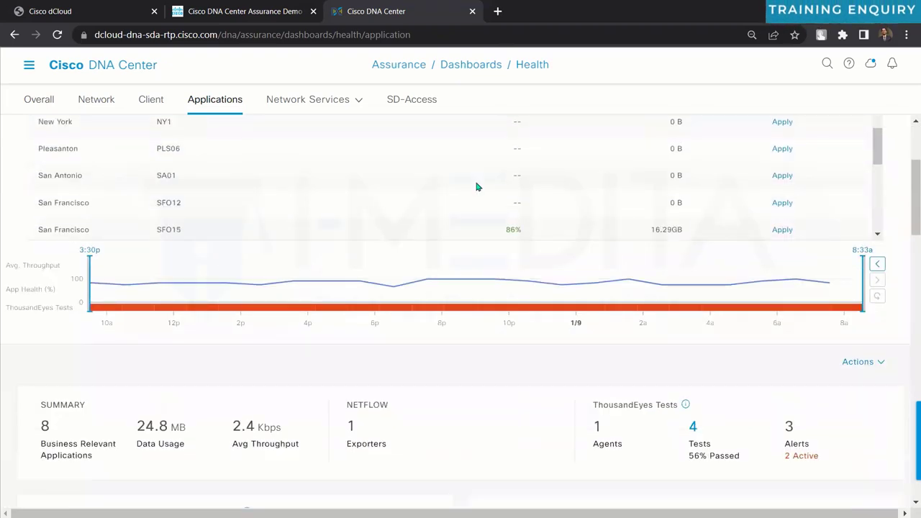
pyautogui.scroll(-3, 468, 270)
pyautogui.scroll(5, 285, 236)
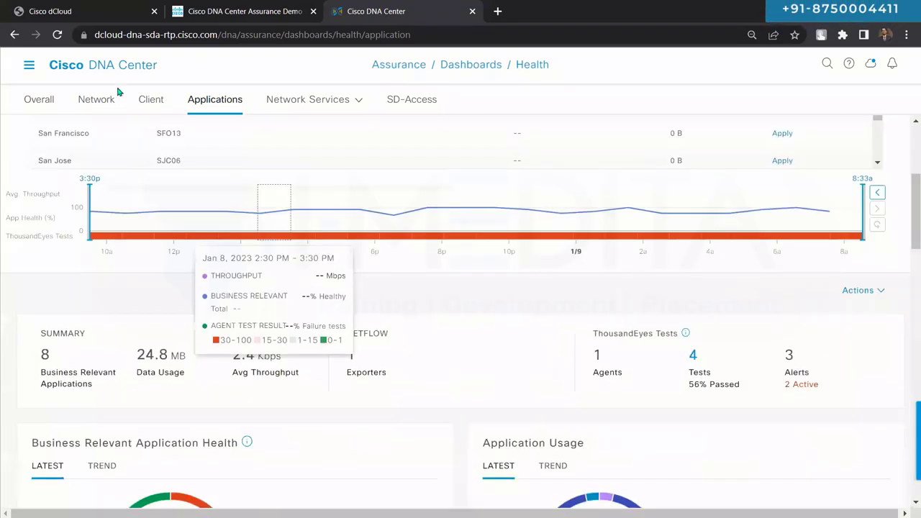
# - On the home page, dismiss the system update notice and review the Network Snapshot cards
pyautogui.click(79, 65)
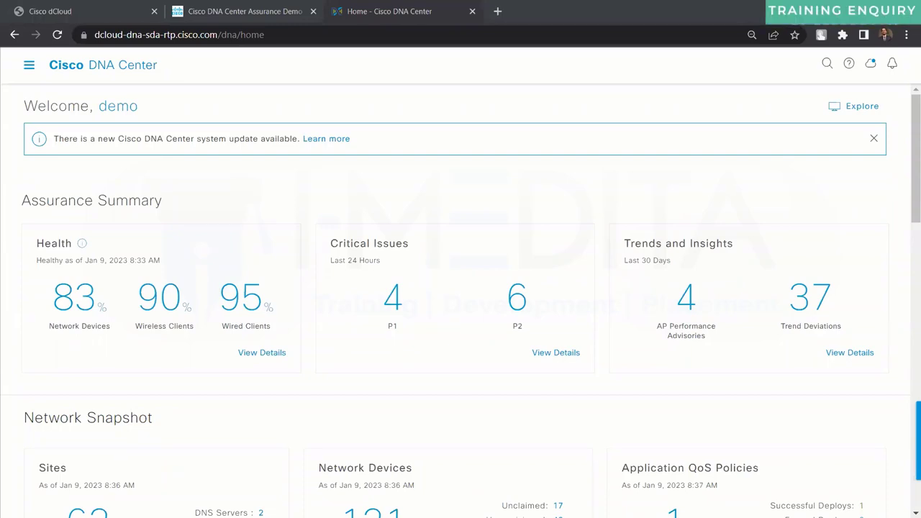
pyautogui.click(875, 139)
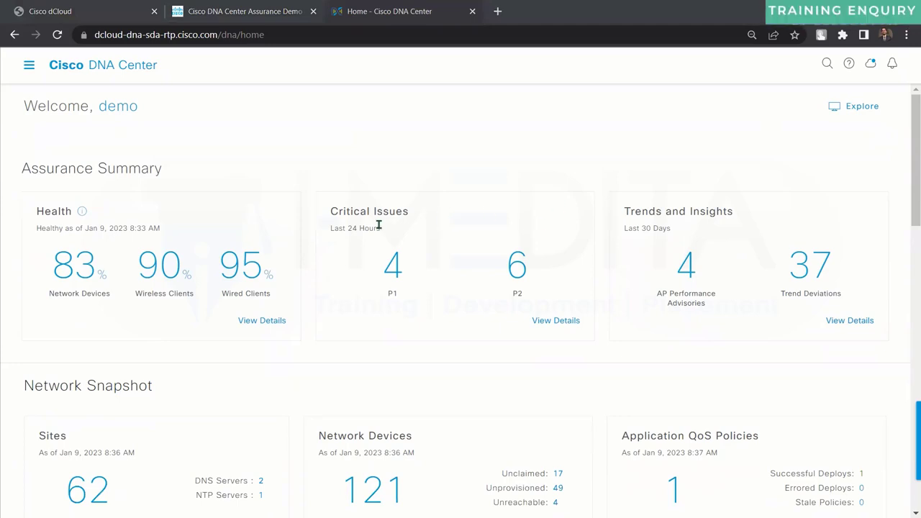
pyautogui.scroll(-4, 288, 215)
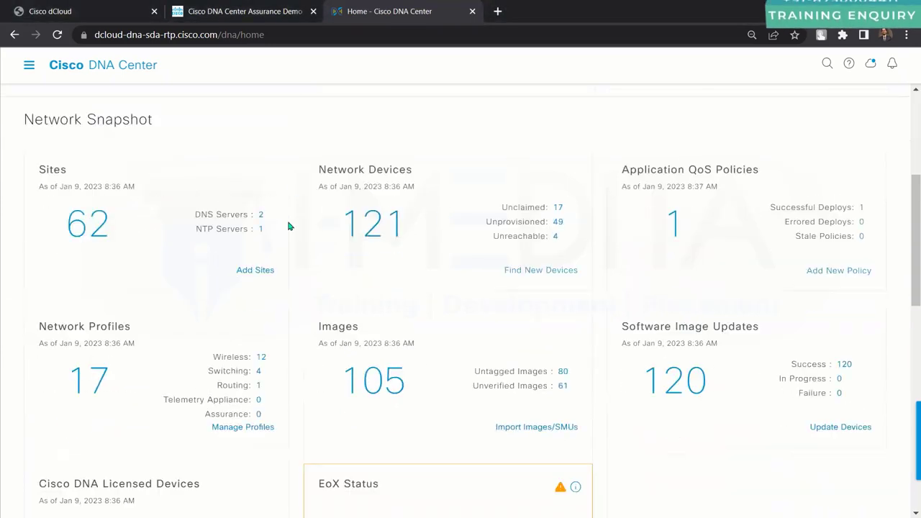
pyautogui.scroll(4, 247, 164)
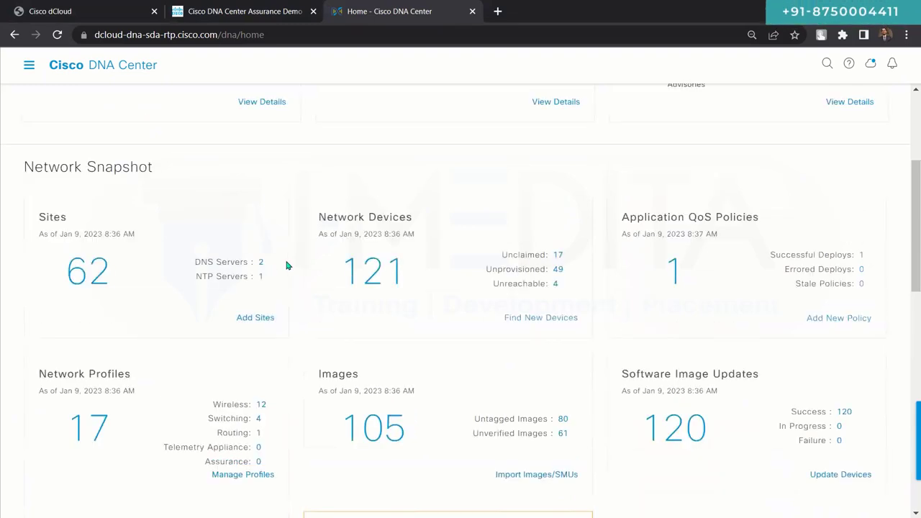
# - View the Design, Policy and Provision options in the main navigation, and close it
pyautogui.click(30, 66)
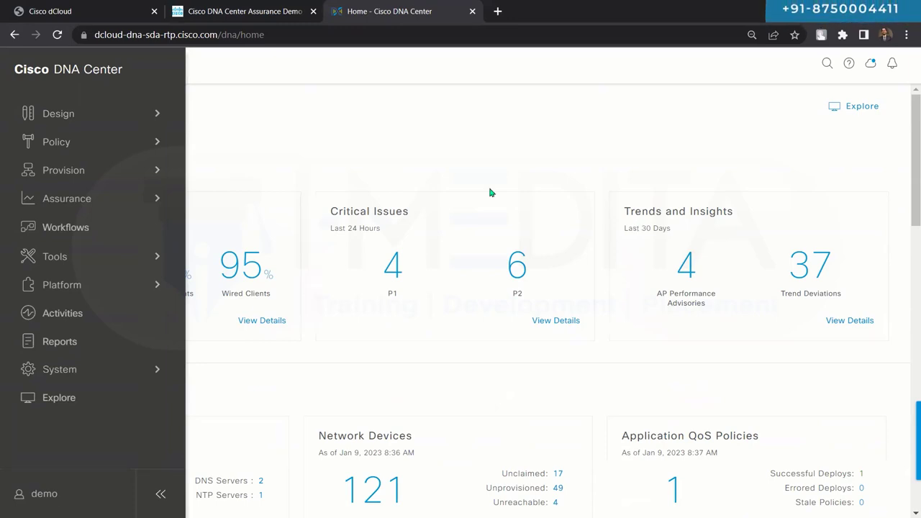
pyautogui.moveTo(138, 117)
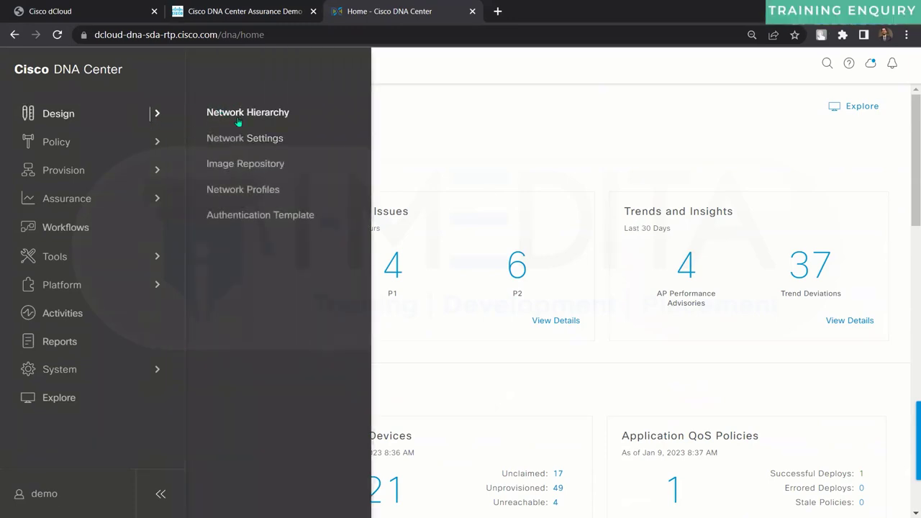
pyautogui.moveTo(150, 142)
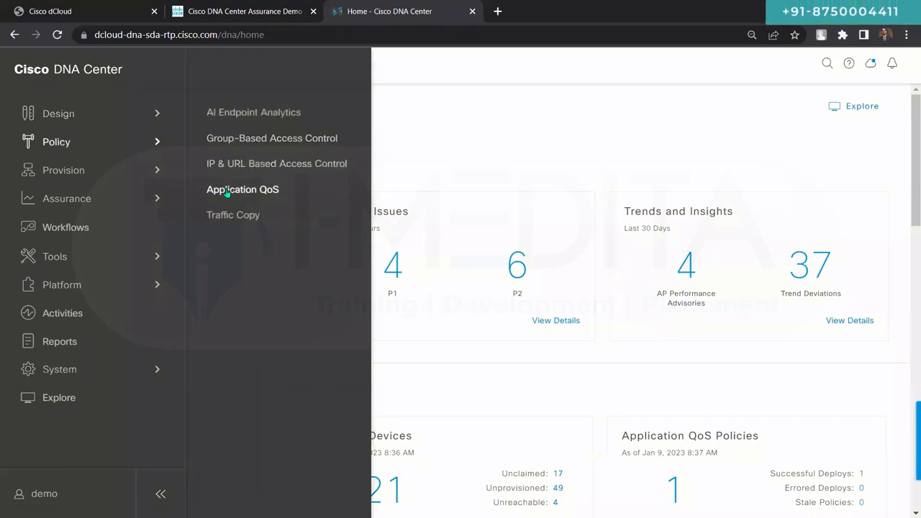
pyautogui.moveTo(136, 178)
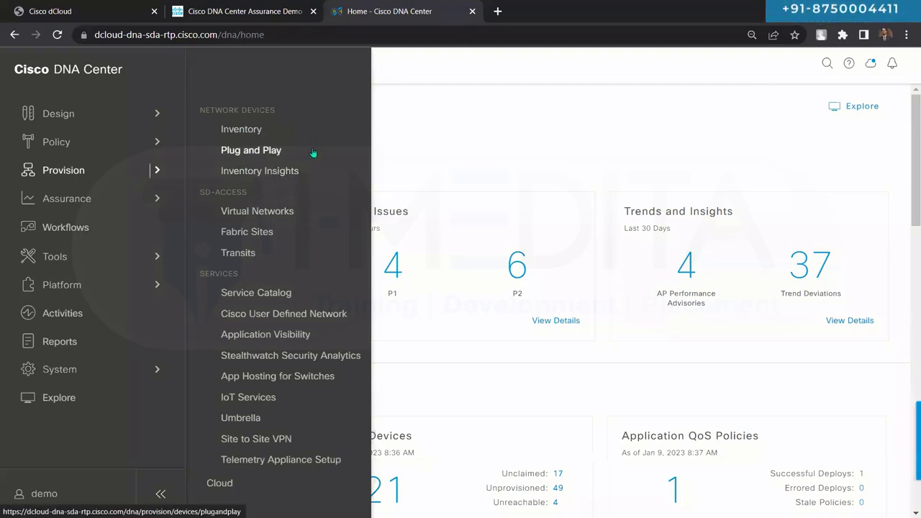
pyautogui.click(401, 147)
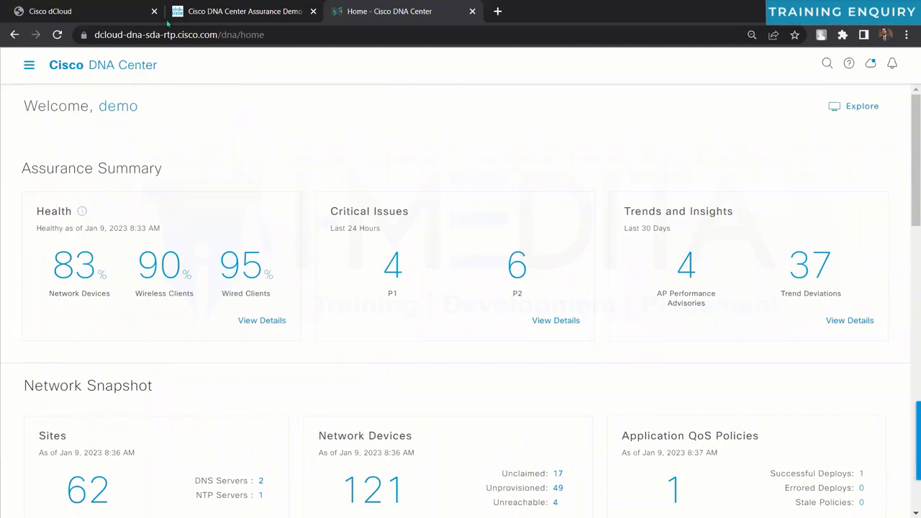
# - Revisit the dCloud resources page and the Assurance Demo Guide, highlight the guide's title, and return to the DNA Center home page
pyautogui.hotkey('ctrl', '1')
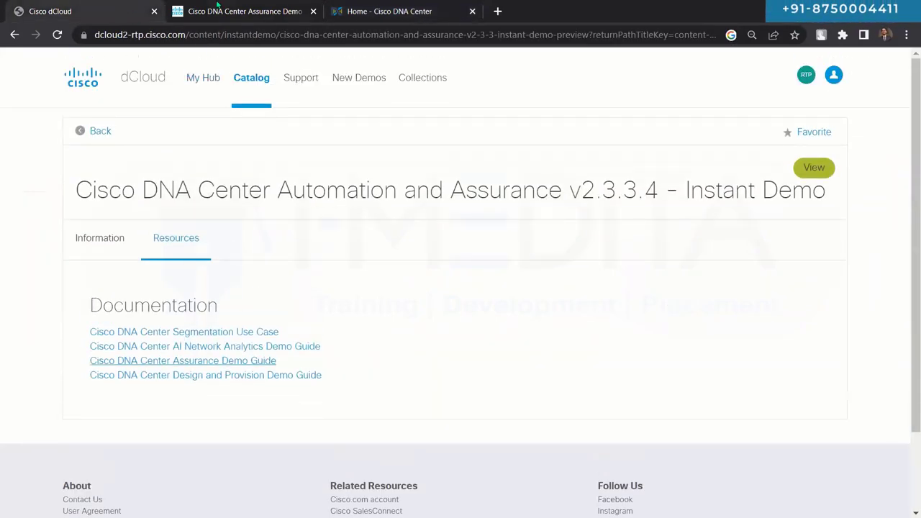
pyautogui.hotkey('ctrl', '2')
pyautogui.scroll(1, 306, 103)
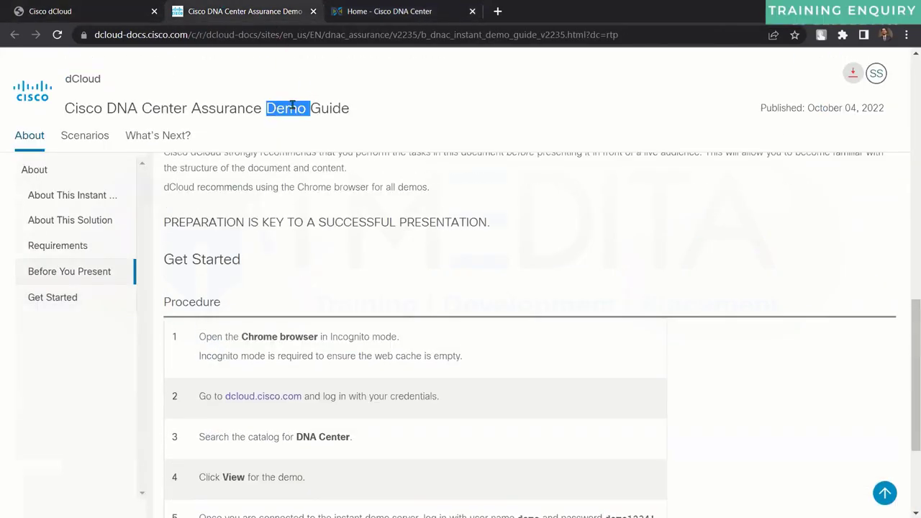
pyautogui.tripleClick(292, 106)
pyautogui.hotkey('ctrl', '3')
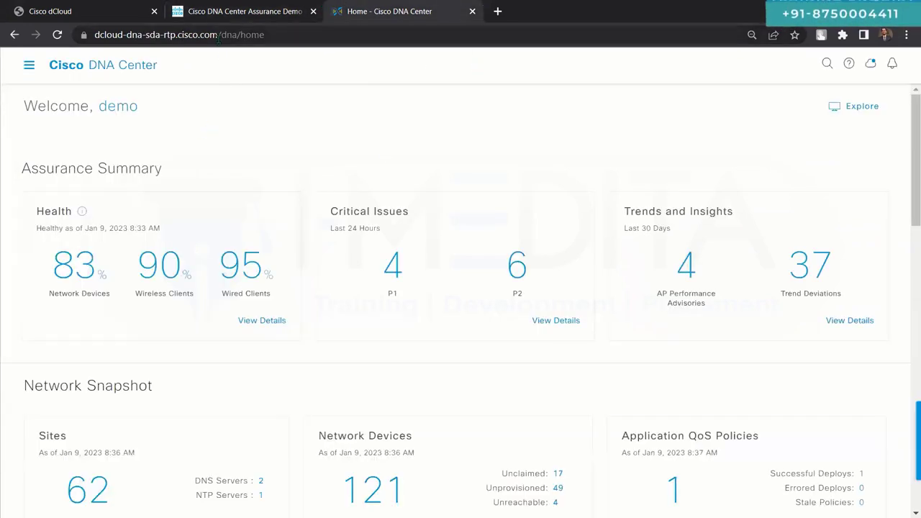
# - View the Policy, Provision and Assurance options in the main navigation, and close it
pyautogui.click(30, 67)
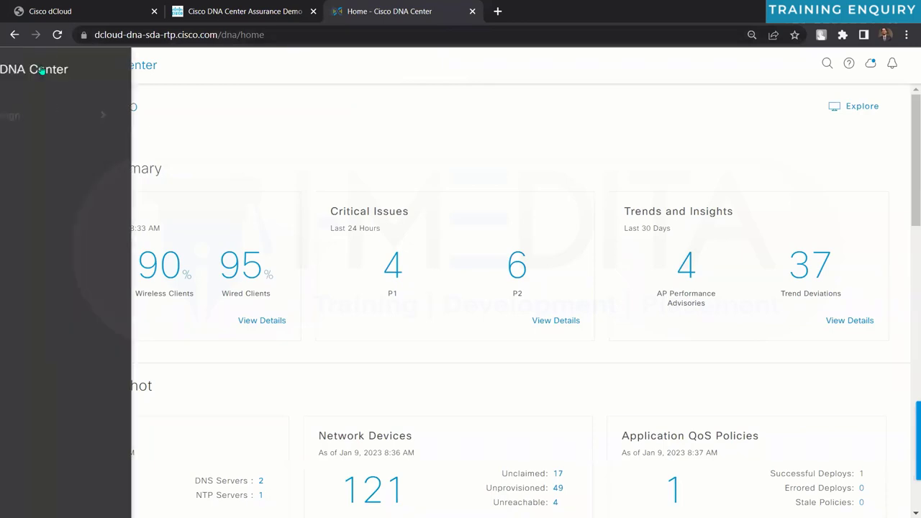
pyautogui.click(274, 103)
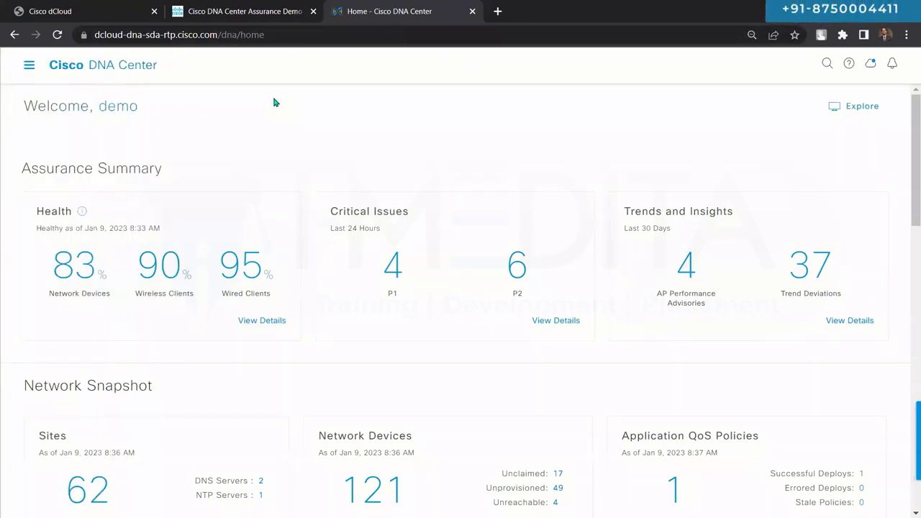
pyautogui.click(29, 65)
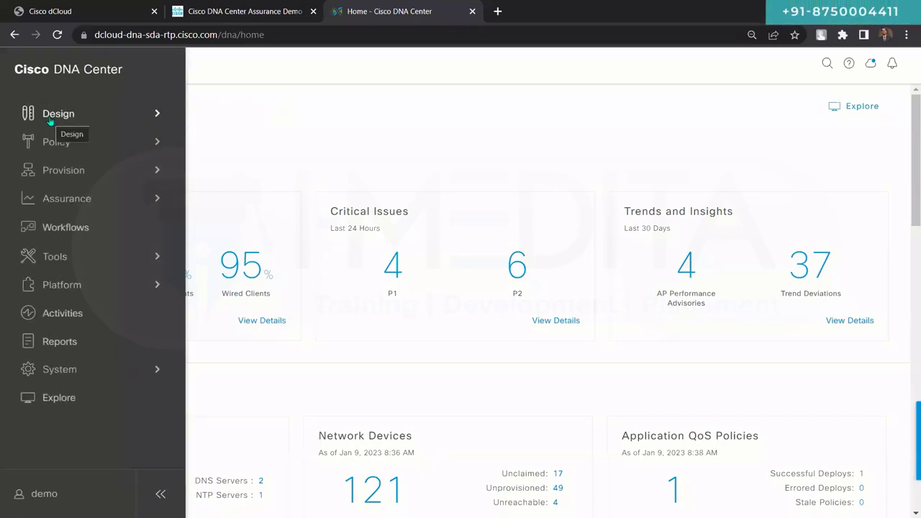
pyautogui.moveTo(65, 153)
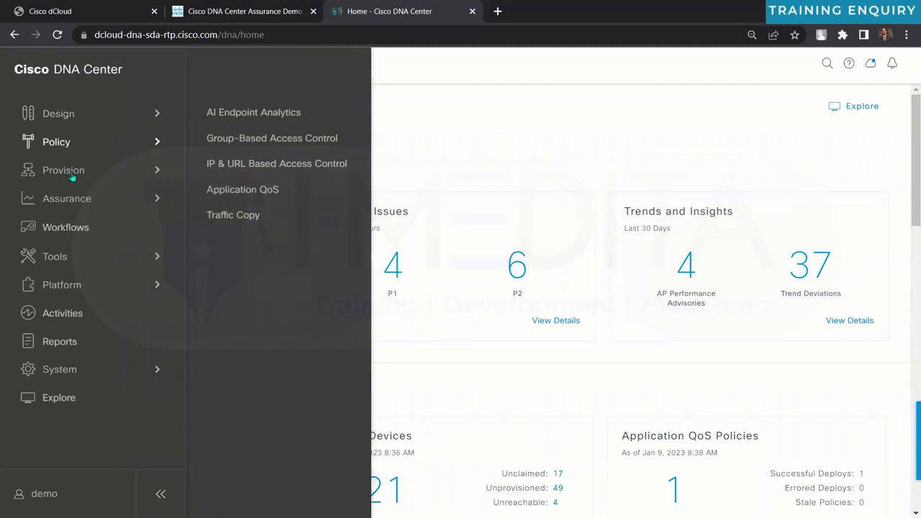
pyautogui.moveTo(73, 179)
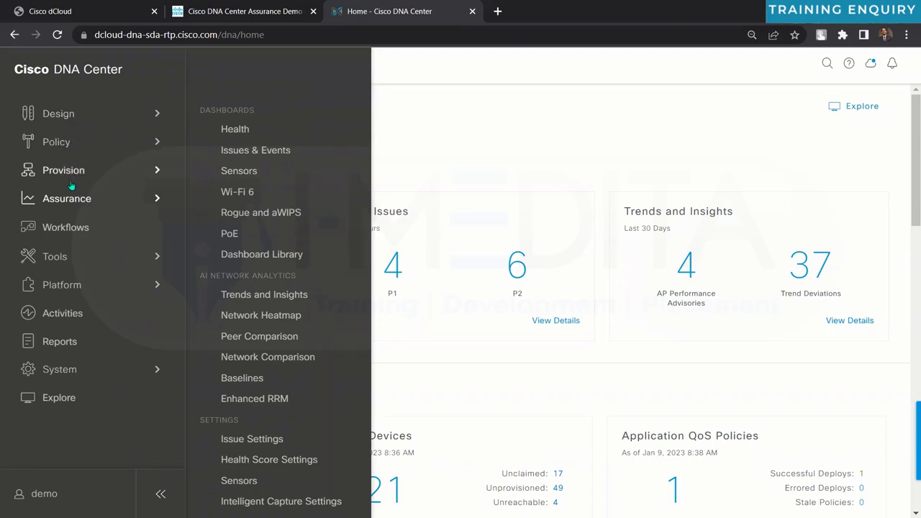
pyautogui.click(422, 147)
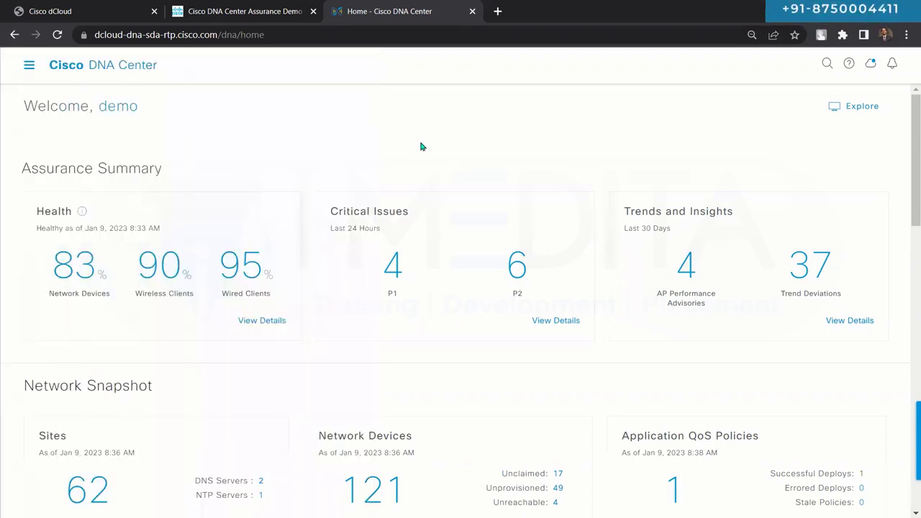
# - Show the Provision options in the main navigation, highlight the SD-Access heading, and close the navigation
pyautogui.click(29, 65)
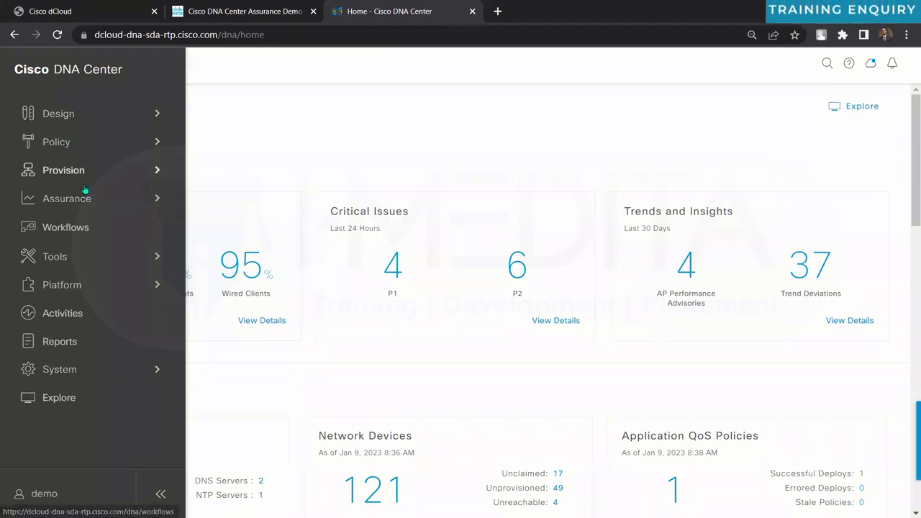
pyautogui.click(513, 139)
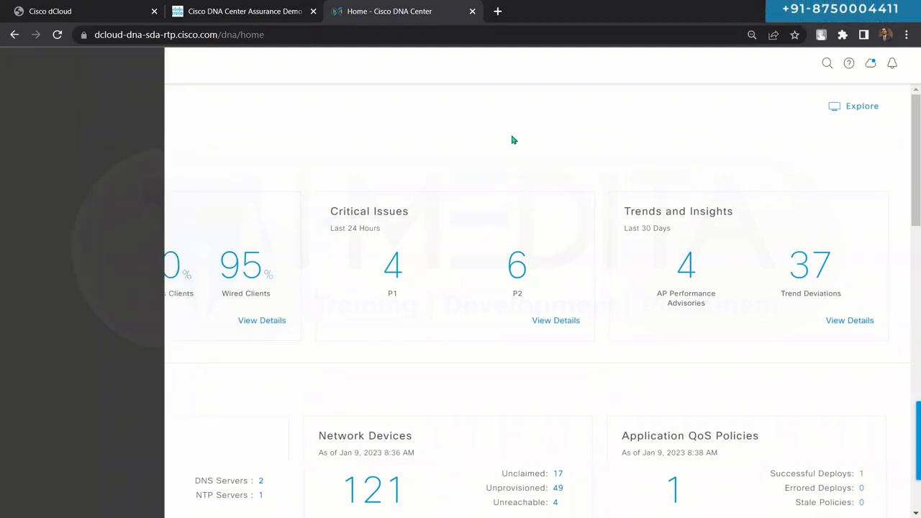
pyautogui.click(31, 66)
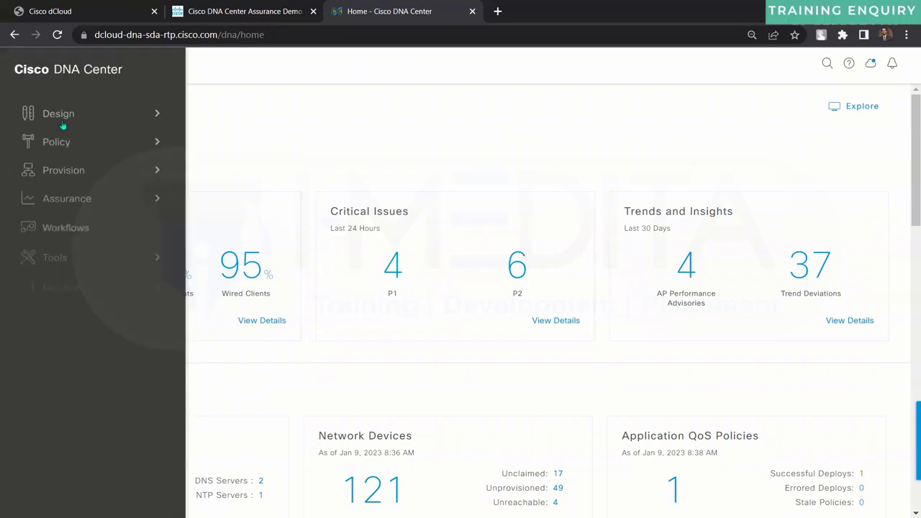
pyautogui.click(74, 170)
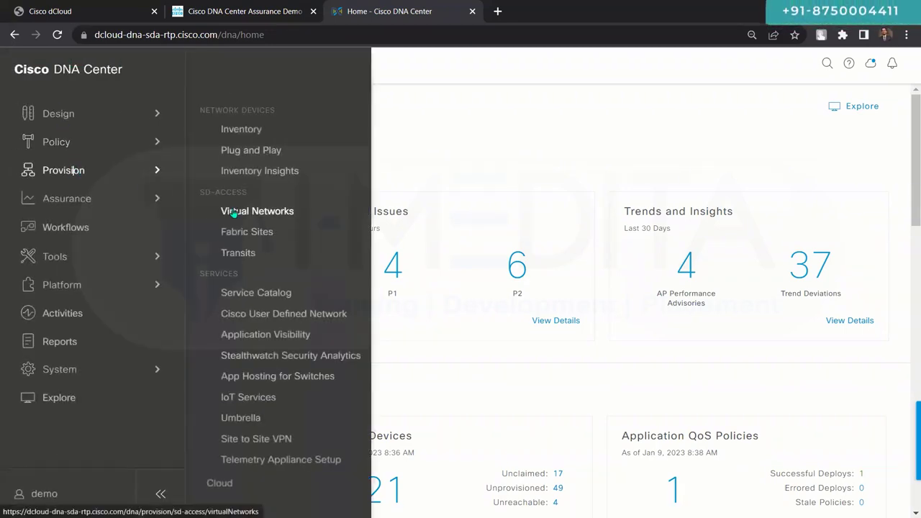
pyautogui.moveTo(248, 192); pyautogui.dragTo(200, 196)
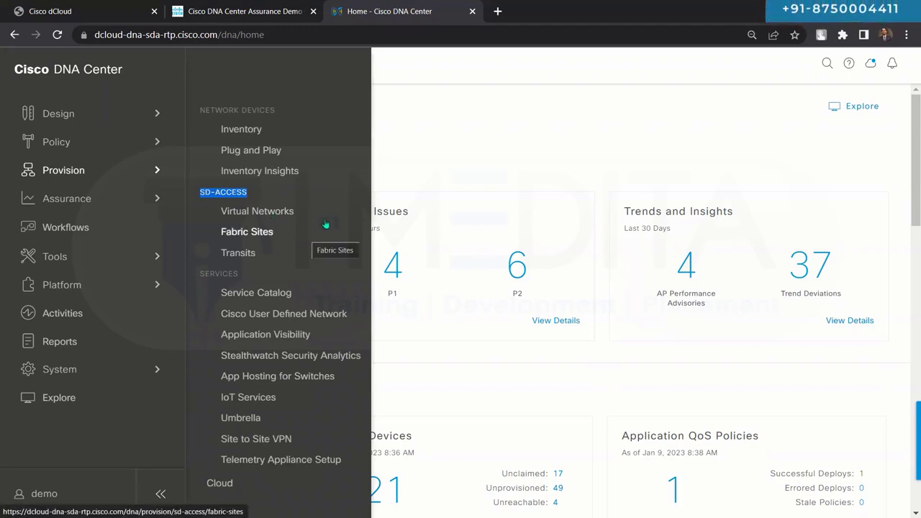
pyautogui.click(423, 152)
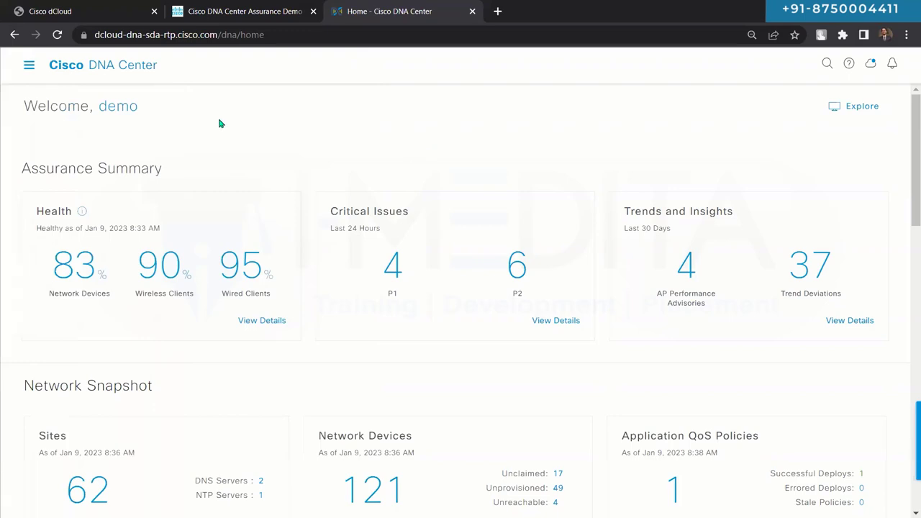
pyautogui.click(29, 66)
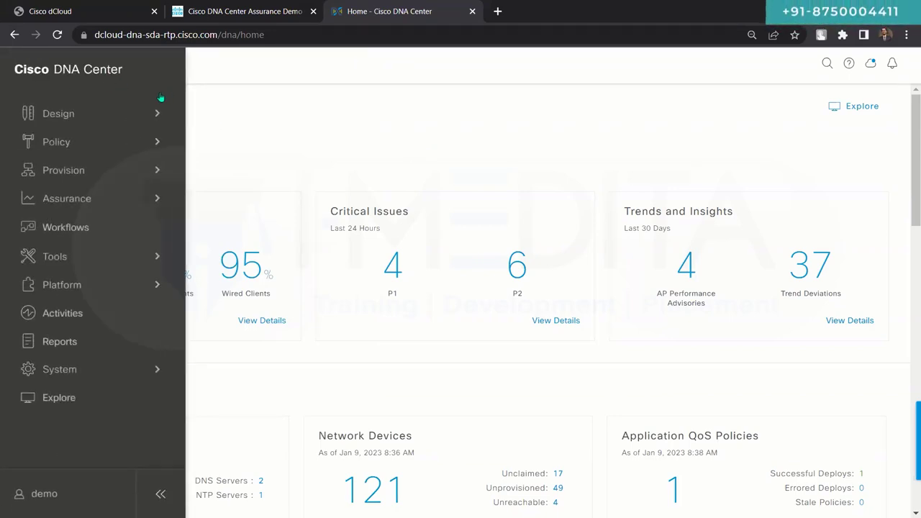
pyautogui.click(292, 127)
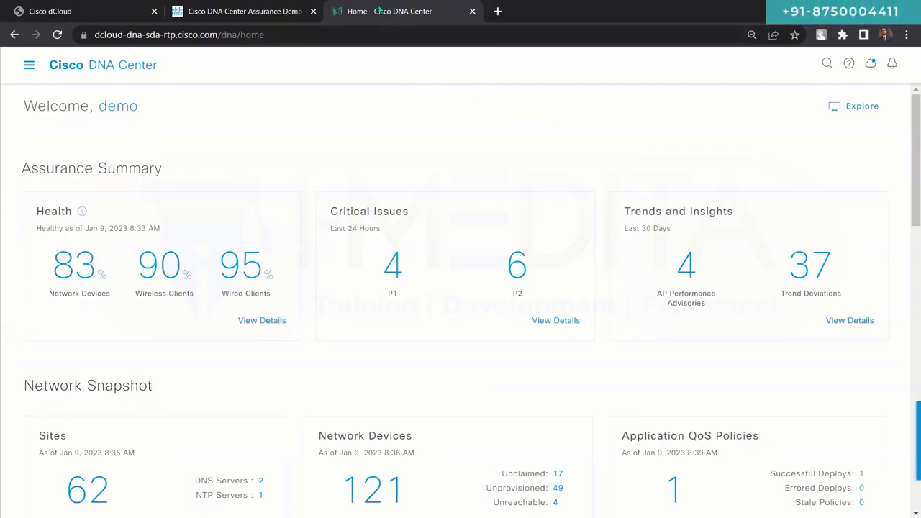
pyautogui.click(305, 10)
pyautogui.click(389, 10)
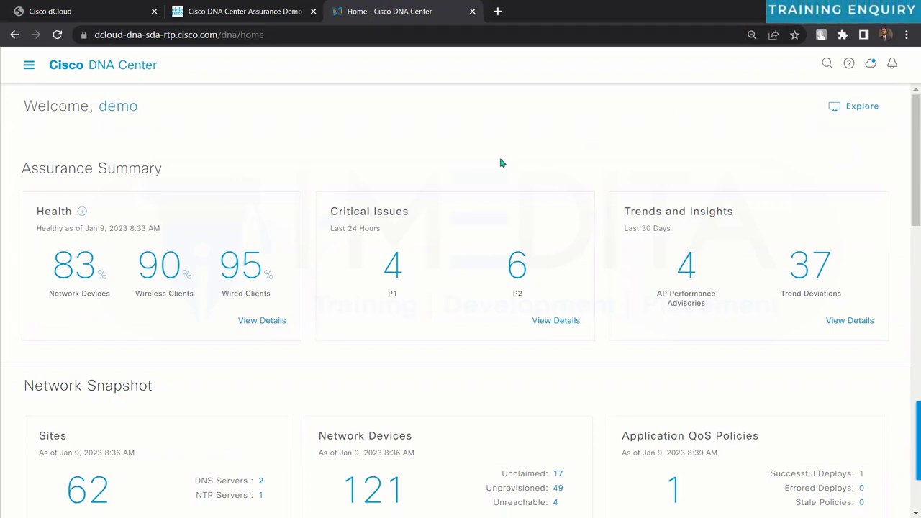
# - Review the home page's Assurance Summary, Network Snapshot and Tools sections
pyautogui.scroll(-4, 501, 164)
pyautogui.scroll(-3, 481, 209)
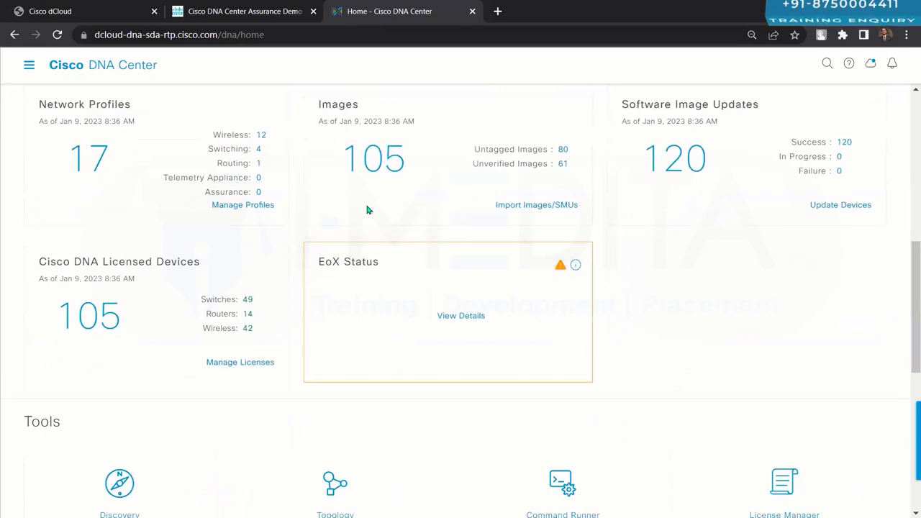
pyautogui.scroll(7, 488, 210)
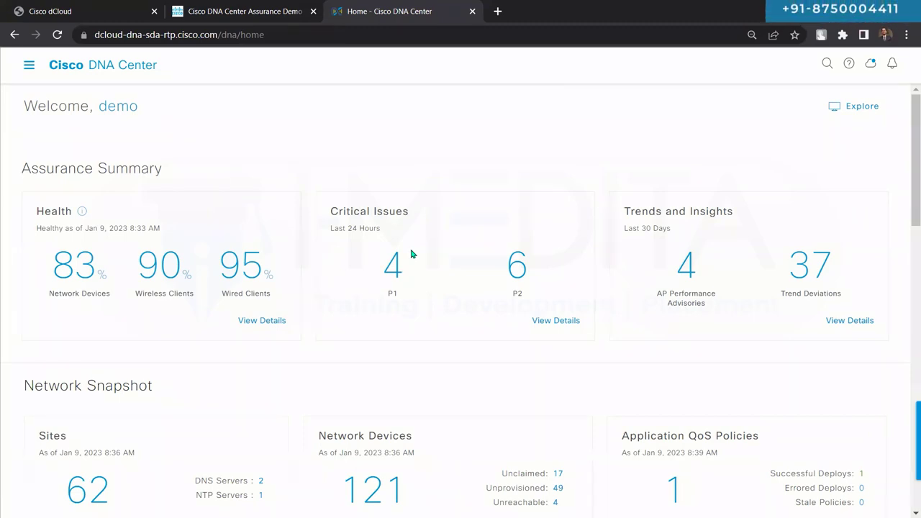
pyautogui.scroll(-8, 413, 254)
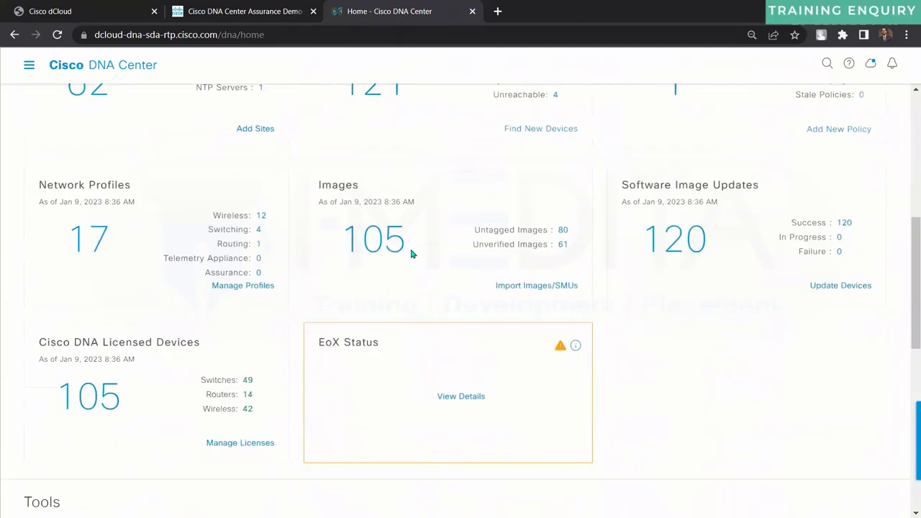
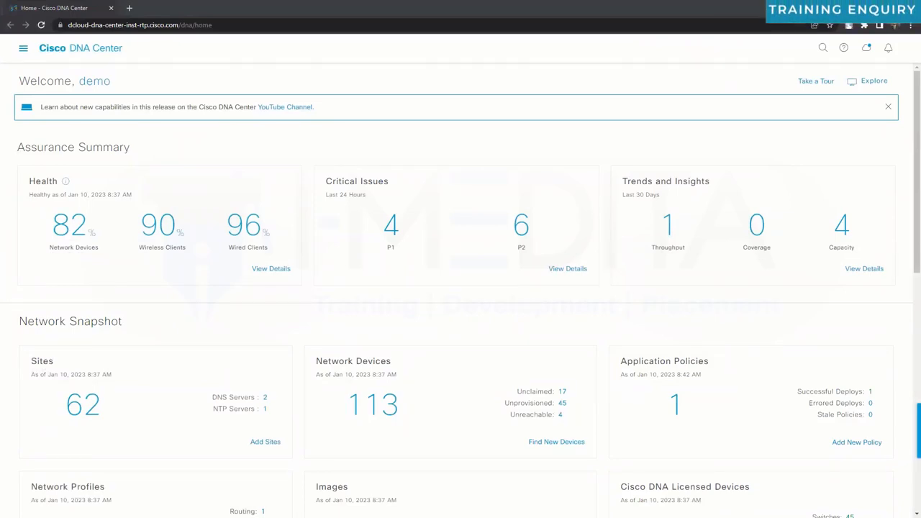
# - Show the Design and Provision options in the main navigation, and close the navigation
pyautogui.click(23, 47)
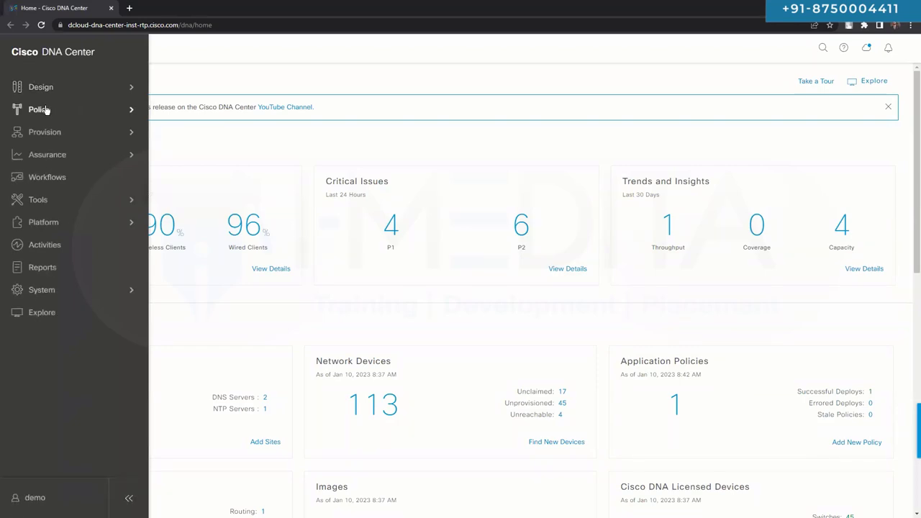
pyautogui.moveTo(46, 109)
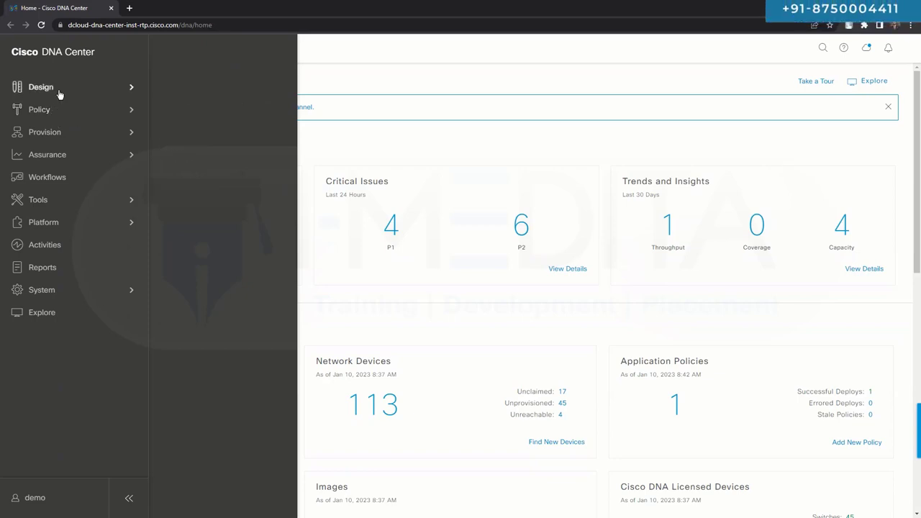
pyautogui.moveTo(60, 95)
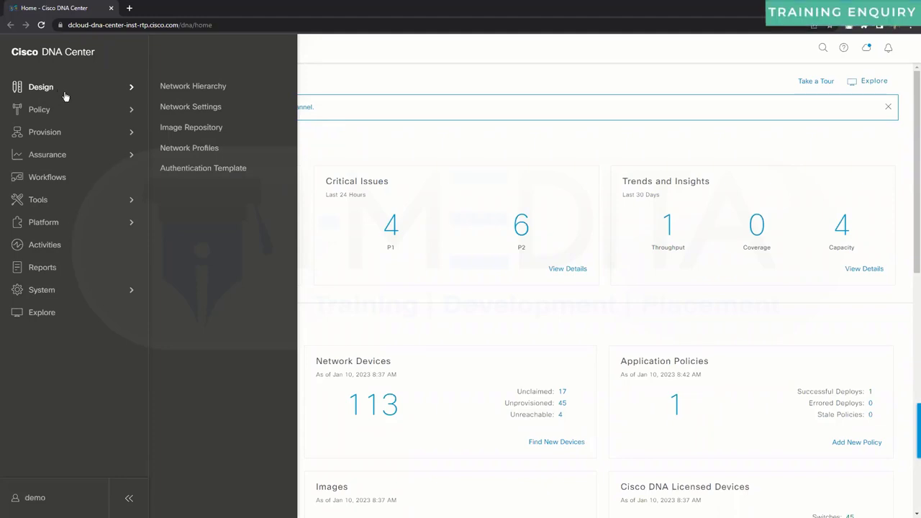
pyautogui.moveTo(69, 134)
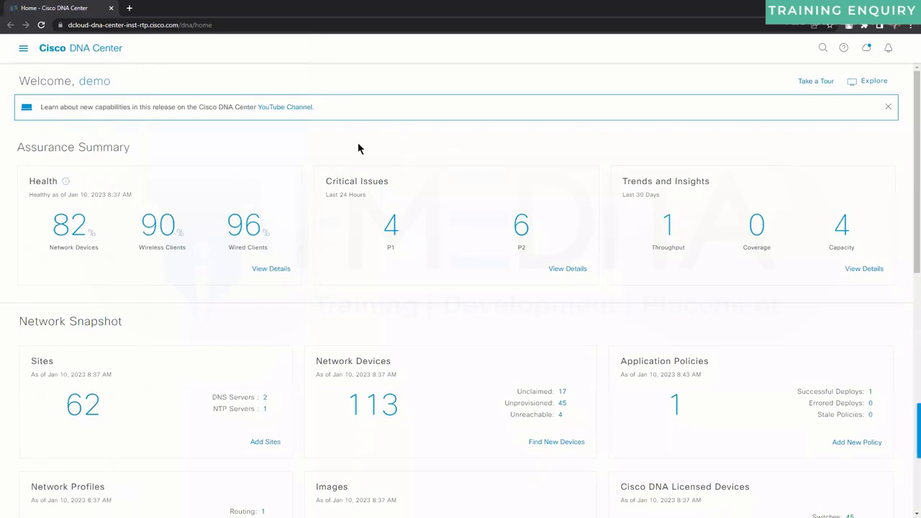
# - Look over the home page down to the Tools cards and return to the Assurance Summary
pyautogui.scroll(-7, 487, 303)
pyautogui.scroll(5, 487, 303)
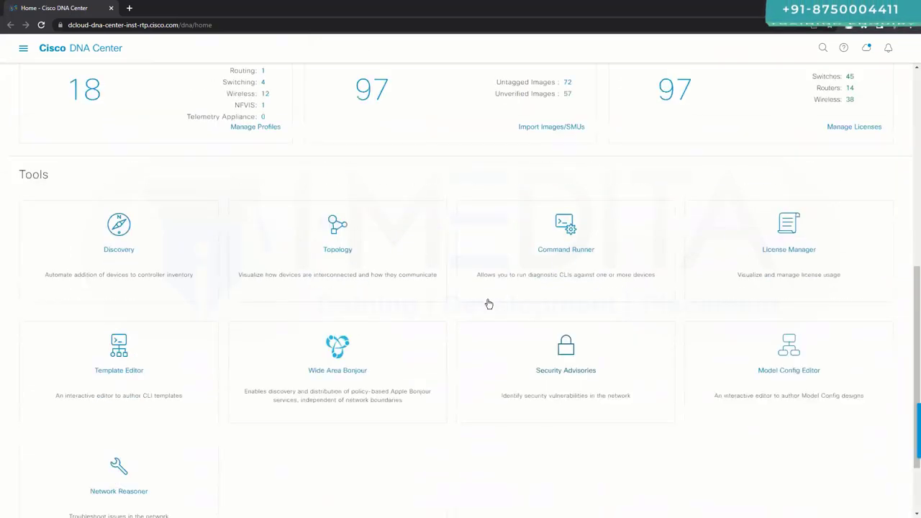
pyautogui.scroll(2, 489, 303)
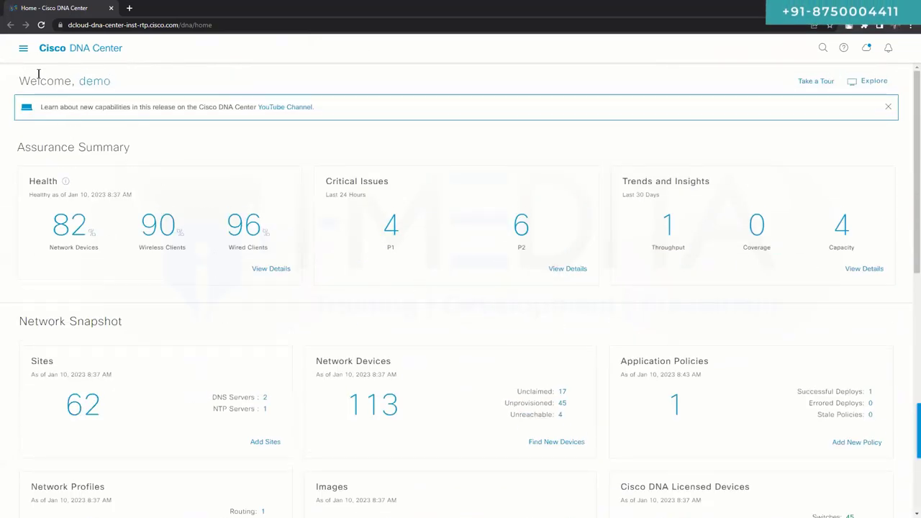
# - Open the Provision device Inventory for the Global site and dismiss the Take a Tour tip
pyautogui.moveTo(23, 48)
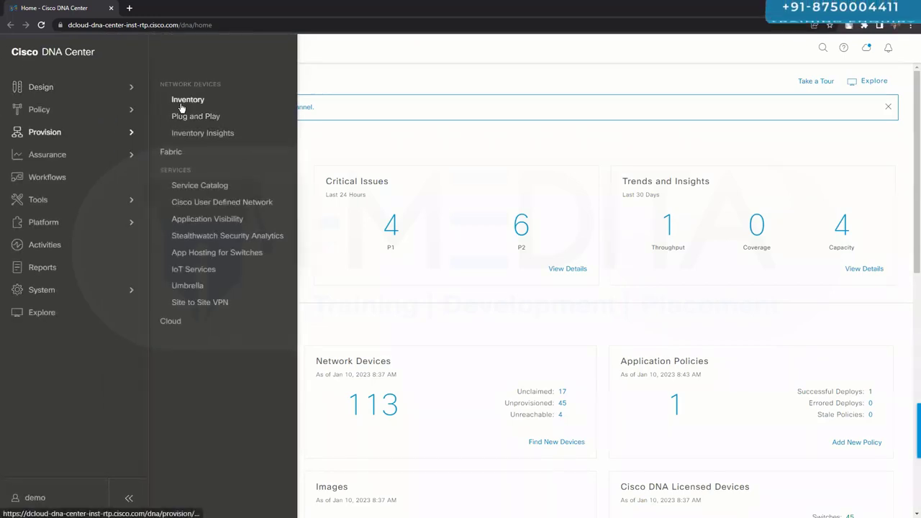
pyautogui.click(181, 106)
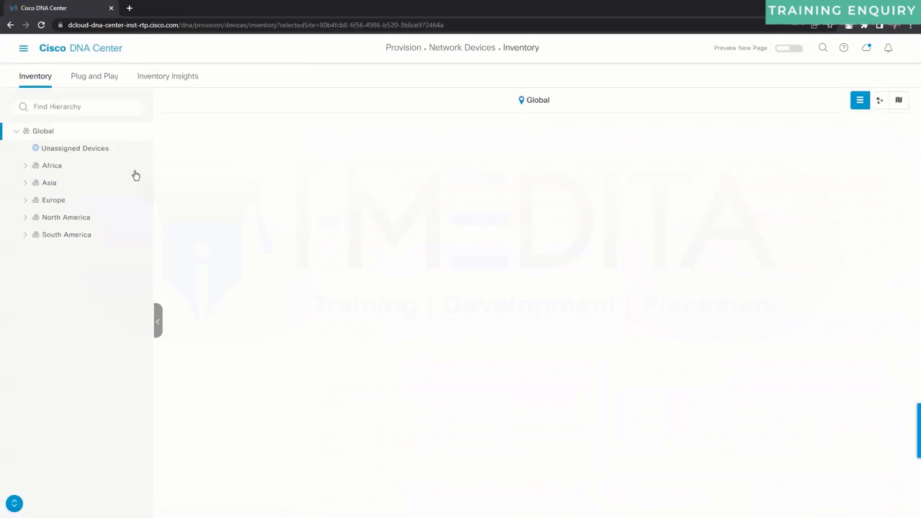
pyautogui.click(43, 132)
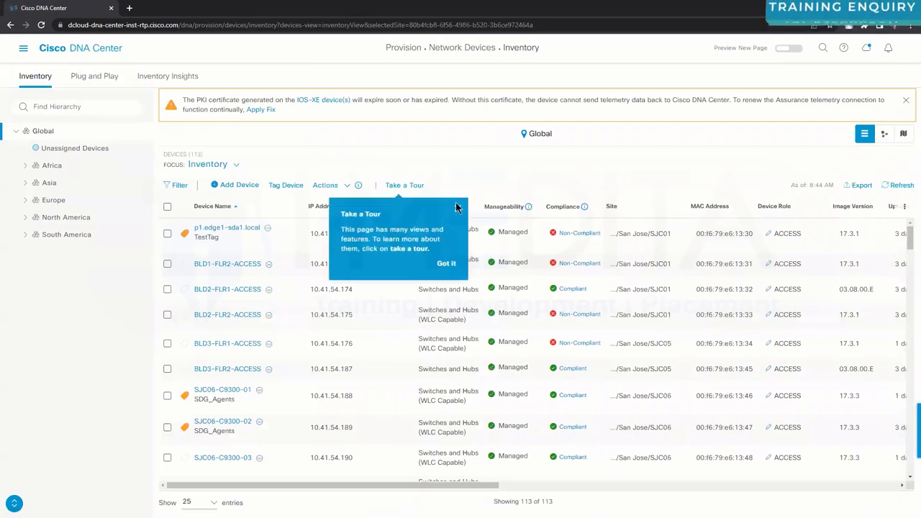
pyautogui.click(446, 261)
# - Browse the Global device inventory towards its last entries and dismiss the PKI certificate warning
pyautogui.scroll(-12, 410, 247)
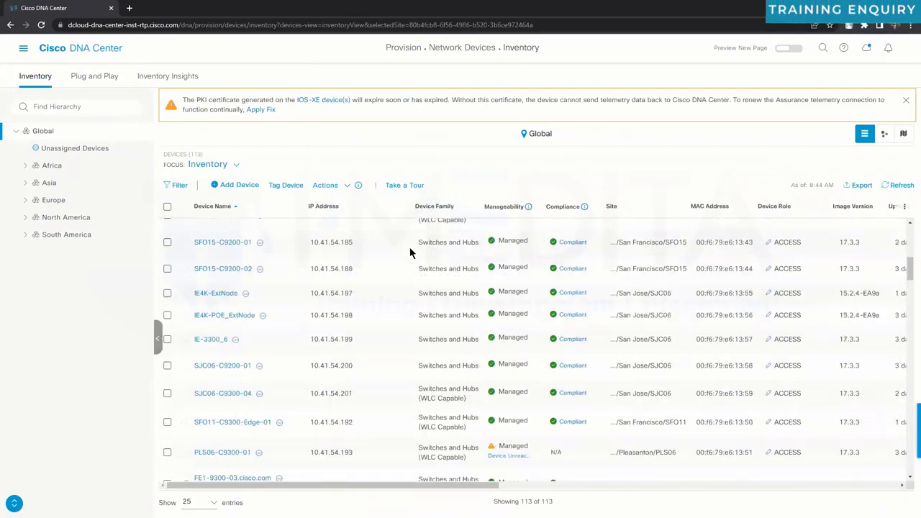
pyautogui.scroll(-1, 282, 446)
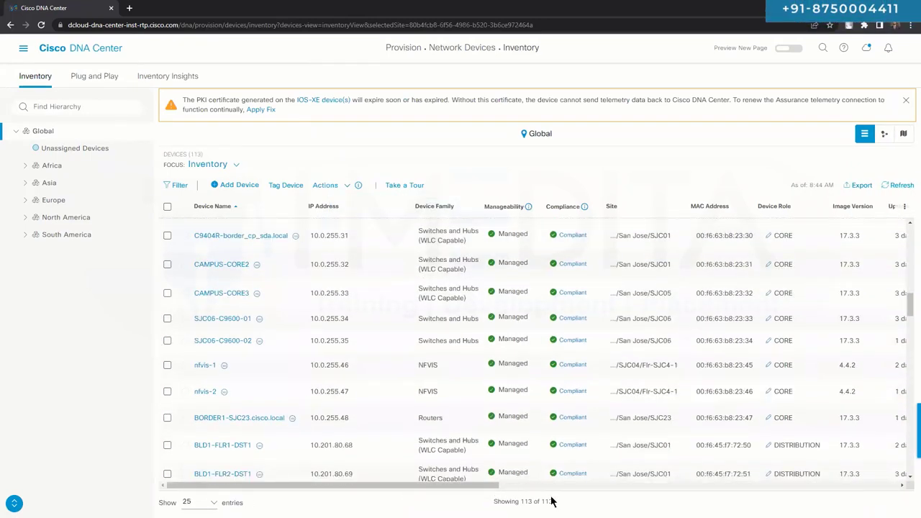
pyautogui.scroll(-10, 476, 392)
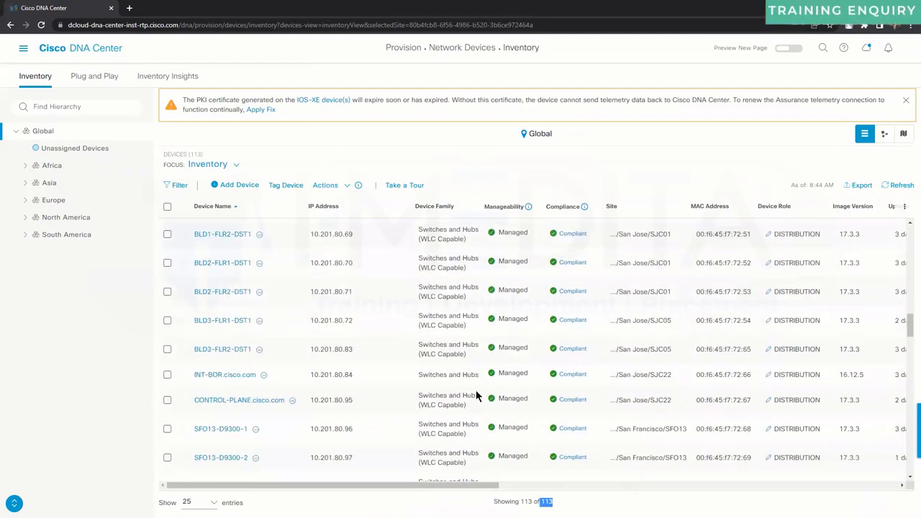
pyautogui.scroll(-10, 476, 390)
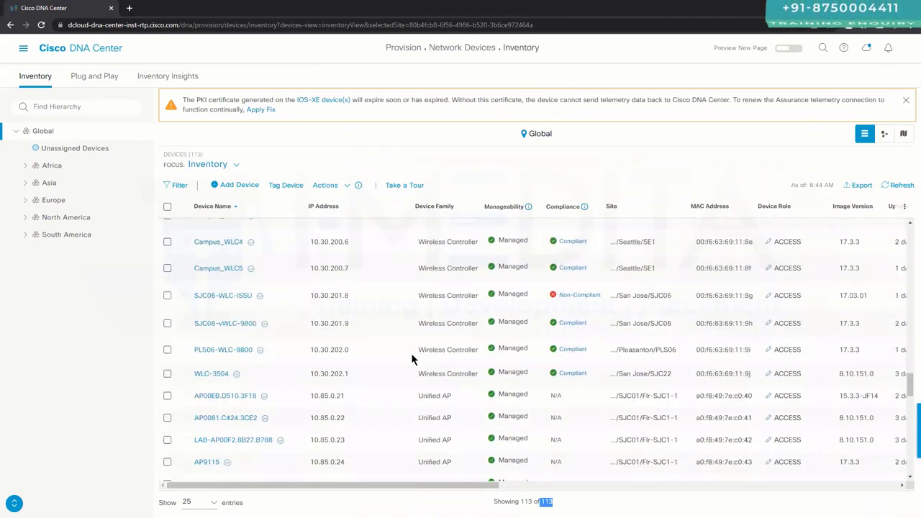
pyautogui.scroll(-5, 386, 351)
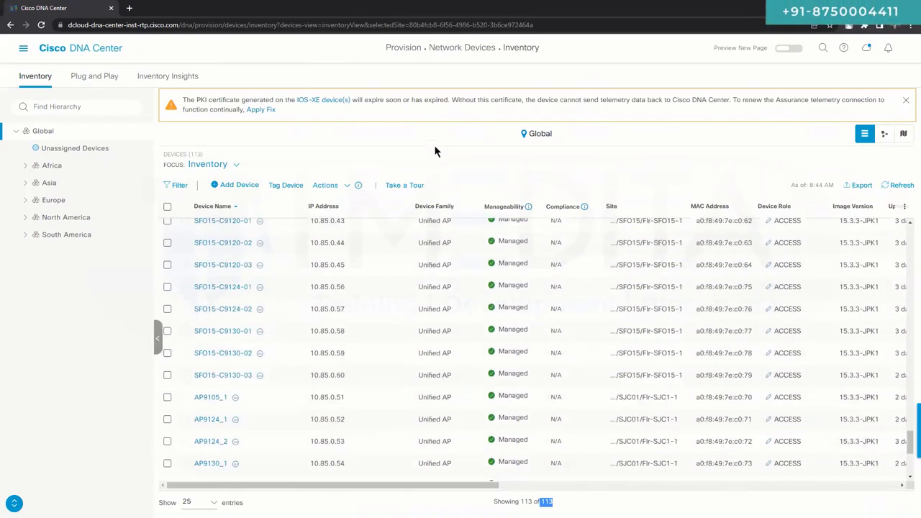
pyautogui.click(905, 103)
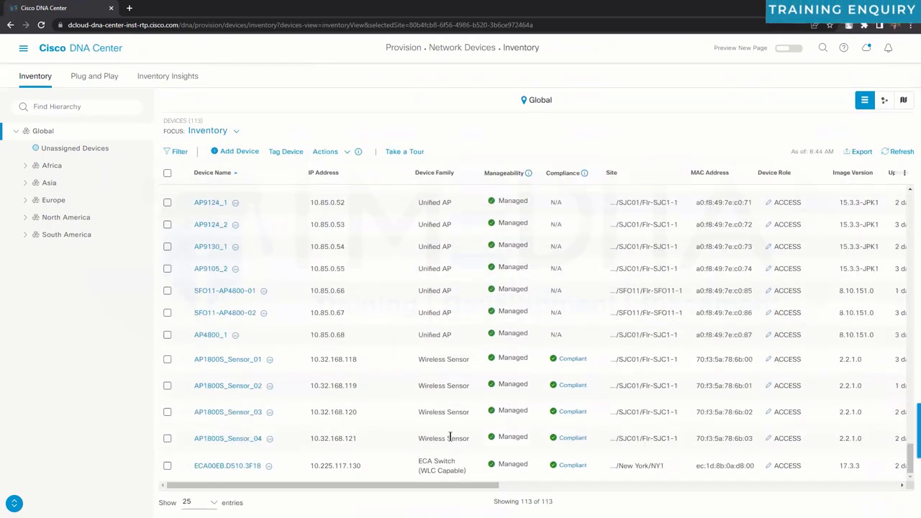
# - Review the Device Family values from the wireless sensors back up to the access switches
pyautogui.scroll(5, 445, 430)
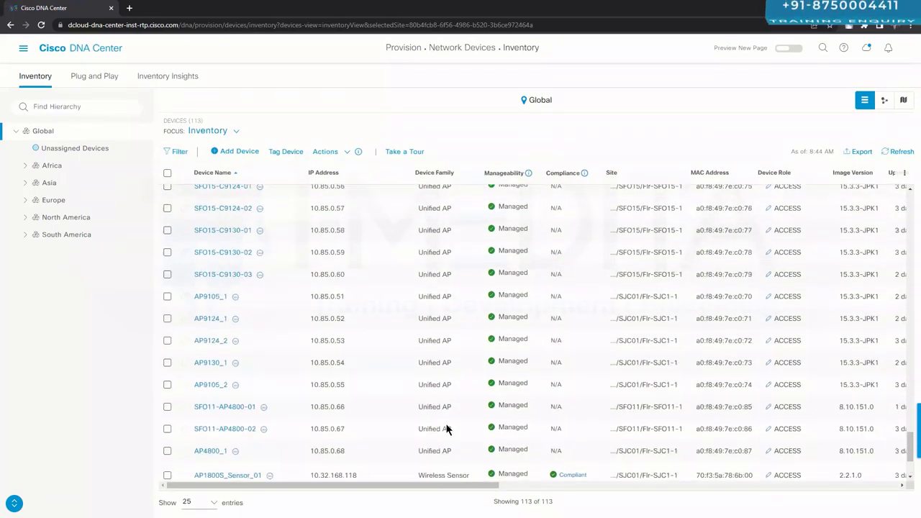
pyautogui.scroll(5, 445, 427)
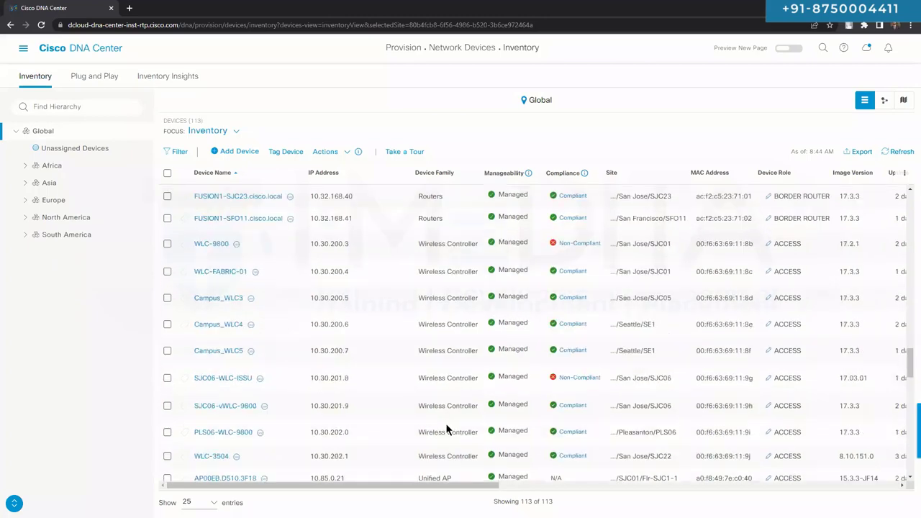
pyautogui.scroll(10, 432, 317)
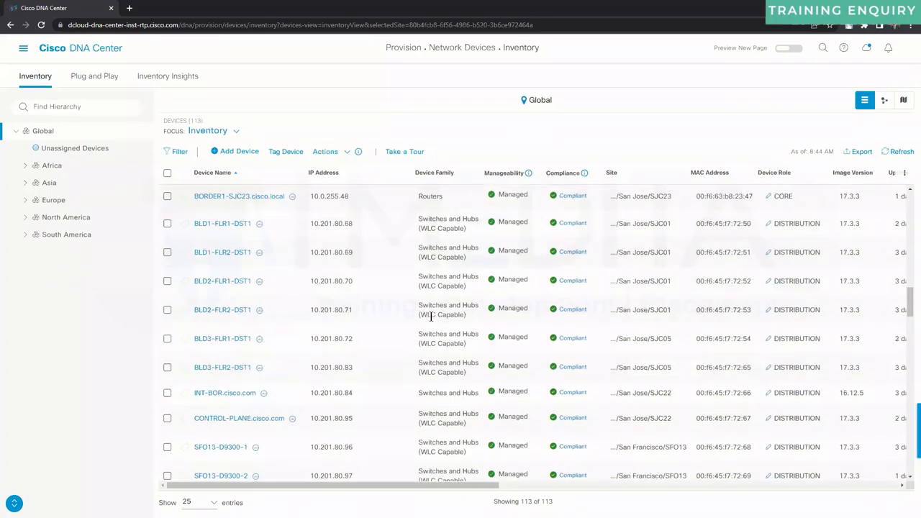
pyautogui.scroll(4, 435, 344)
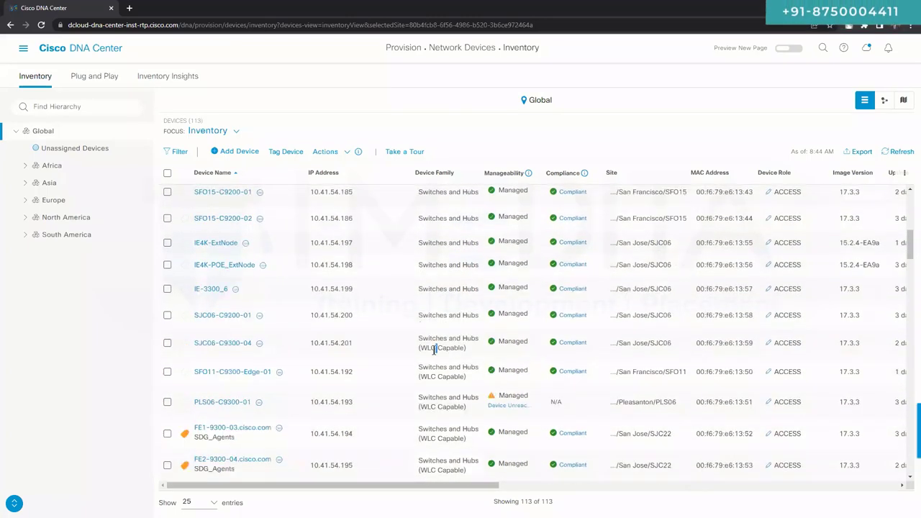
pyautogui.scroll(5, 433, 350)
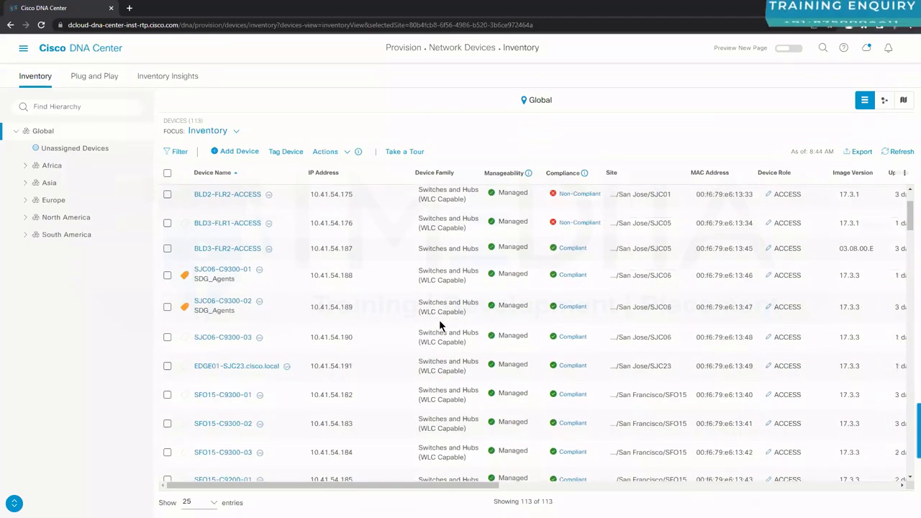
# - Find the router entries in the inventory and highlight their Device Family values, including the WAN_EDGE routers
pyautogui.scroll(-10, 430, 320)
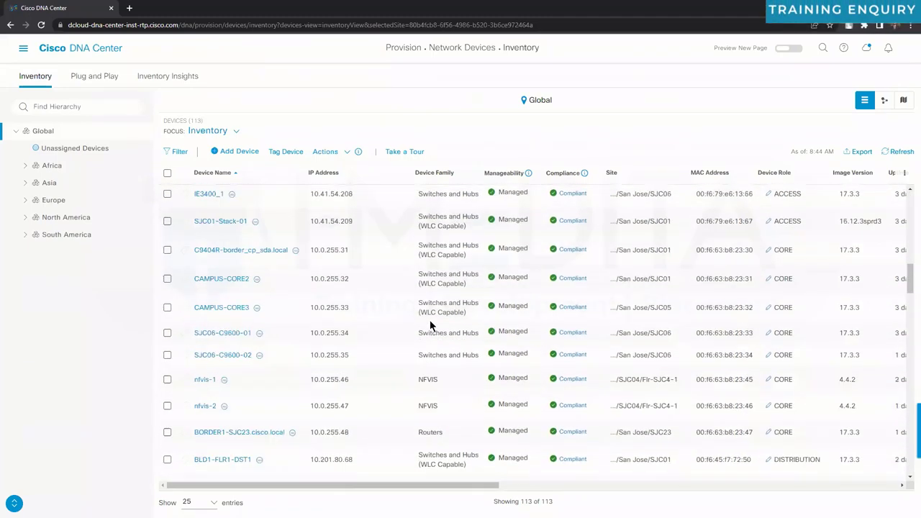
pyautogui.scroll(1, 427, 295)
pyautogui.doubleClick(428, 288)
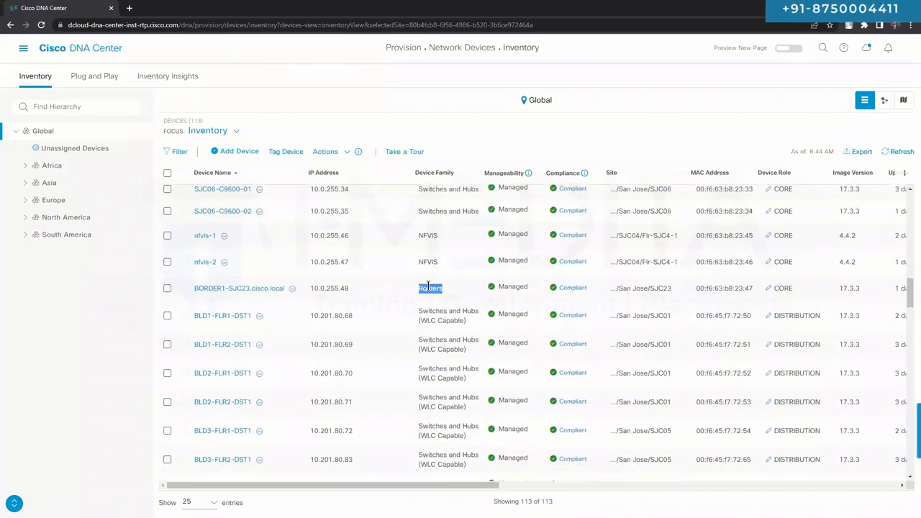
pyautogui.scroll(-10, 429, 286)
pyautogui.moveTo(424, 296); pyautogui.dragTo(433, 375)
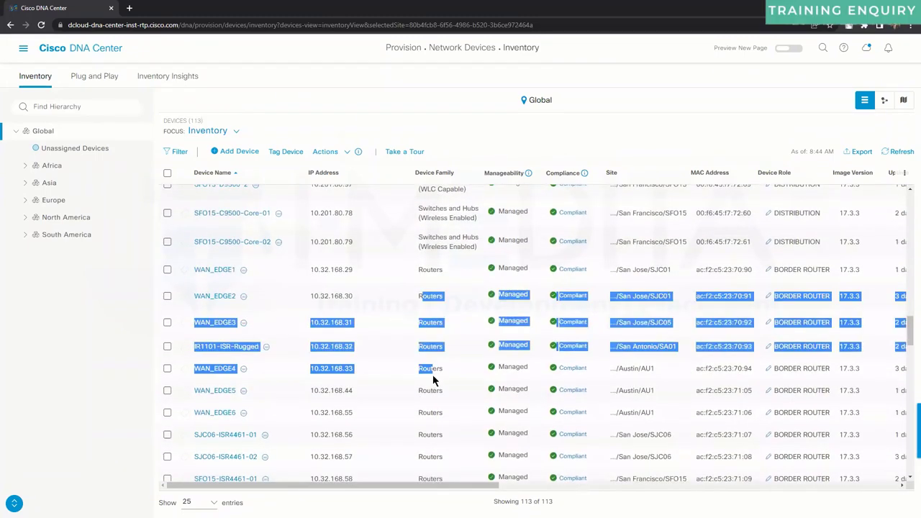
# - Examine the Wireless Controller and Unified AP entries, and highlight part of a Wireless Sensor entry's Device Family
pyautogui.scroll(-8, 433, 374)
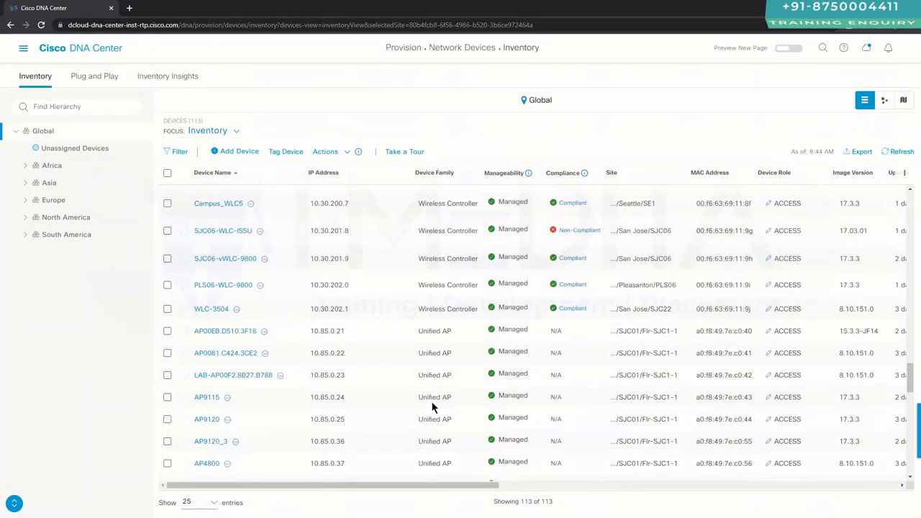
pyautogui.scroll(2, 421, 360)
pyautogui.scroll(-2, 429, 364)
pyautogui.scroll(3, 446, 353)
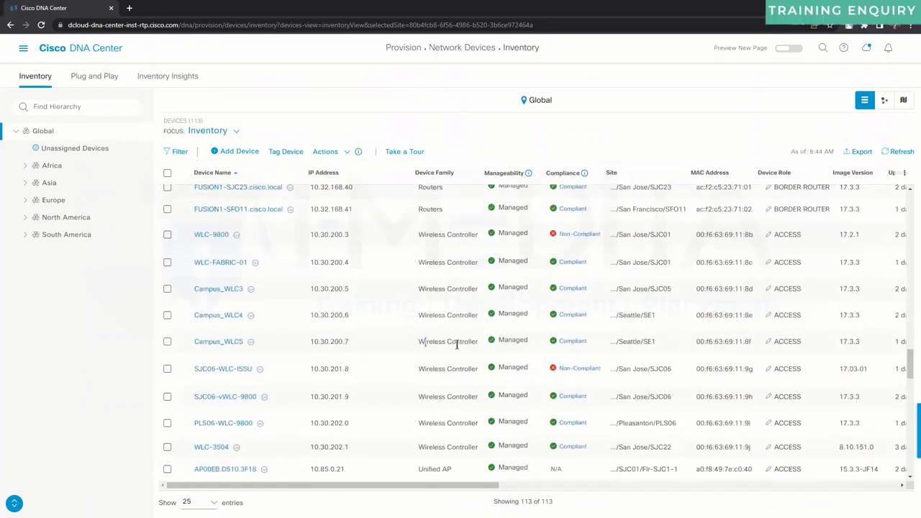
pyautogui.scroll(-10, 457, 343)
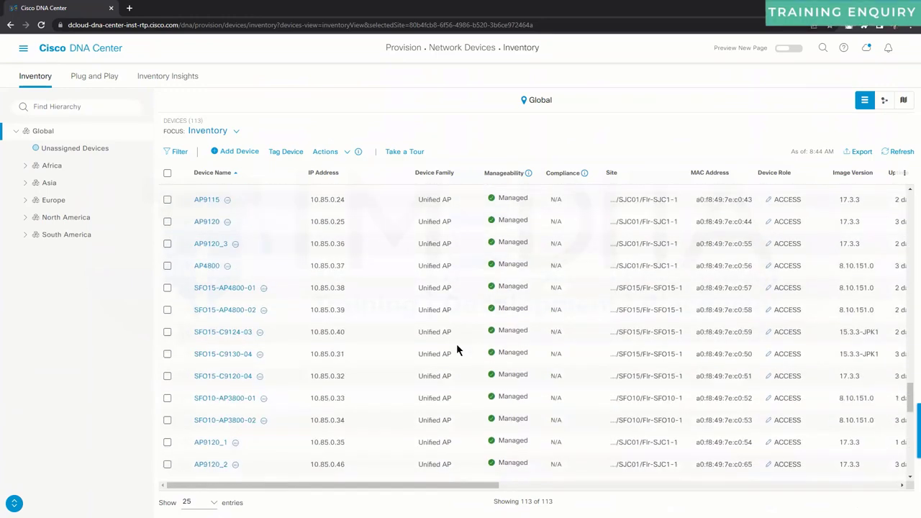
pyautogui.scroll(-4, 456, 345)
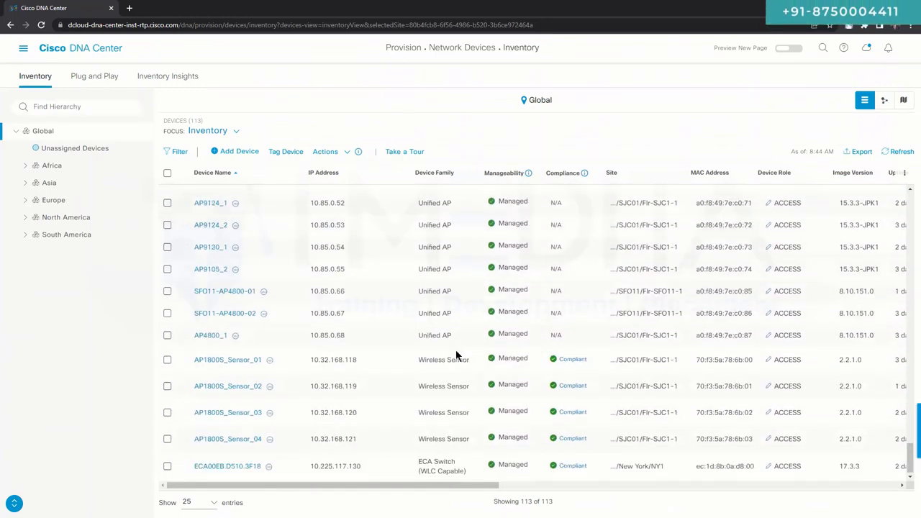
pyautogui.moveTo(434, 387); pyautogui.dragTo(448, 387)
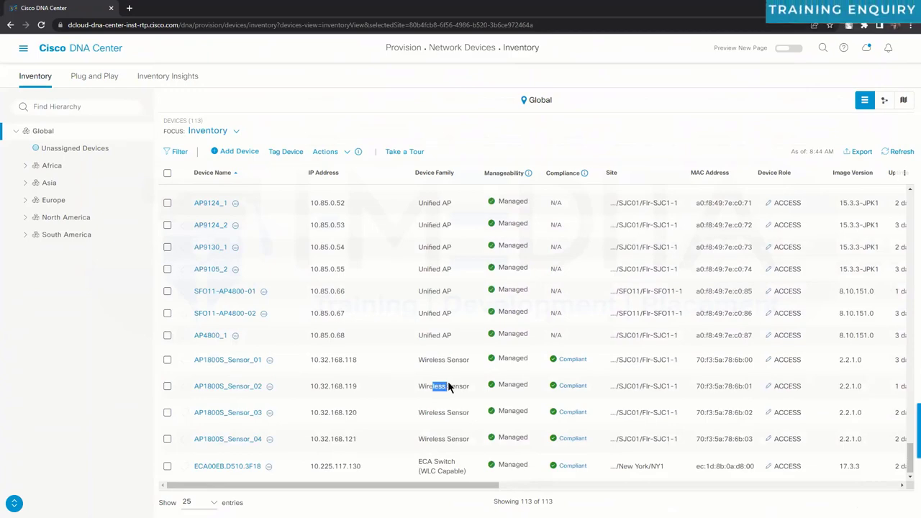
# - Return to the access switches at the start of the inventory and highlight the Device Role of BLD2-FLR1-ACCESS
pyautogui.scroll(10, 447, 387)
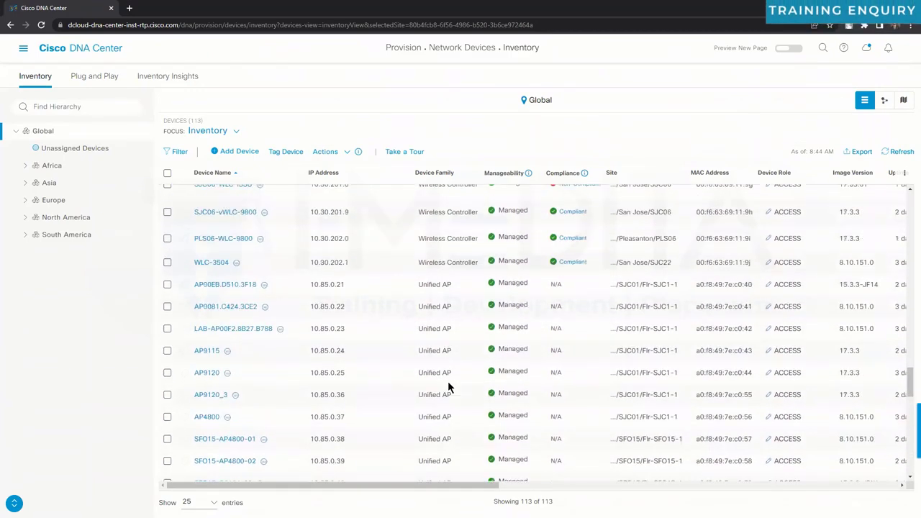
pyautogui.scroll(10, 448, 387)
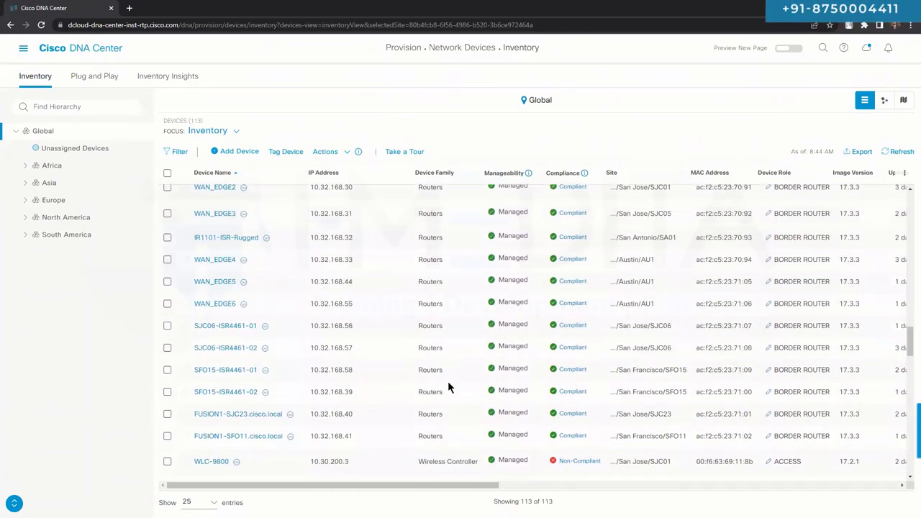
pyautogui.scroll(10, 448, 386)
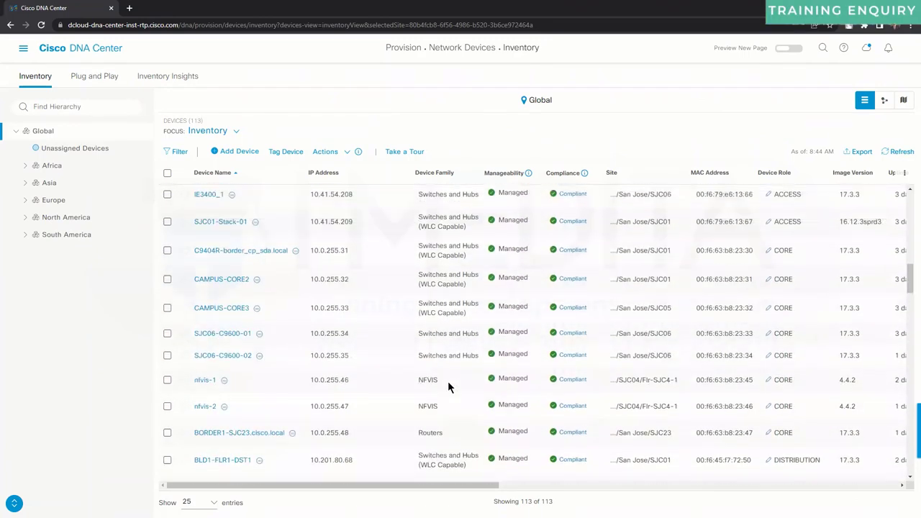
pyautogui.scroll(5, 249, 244)
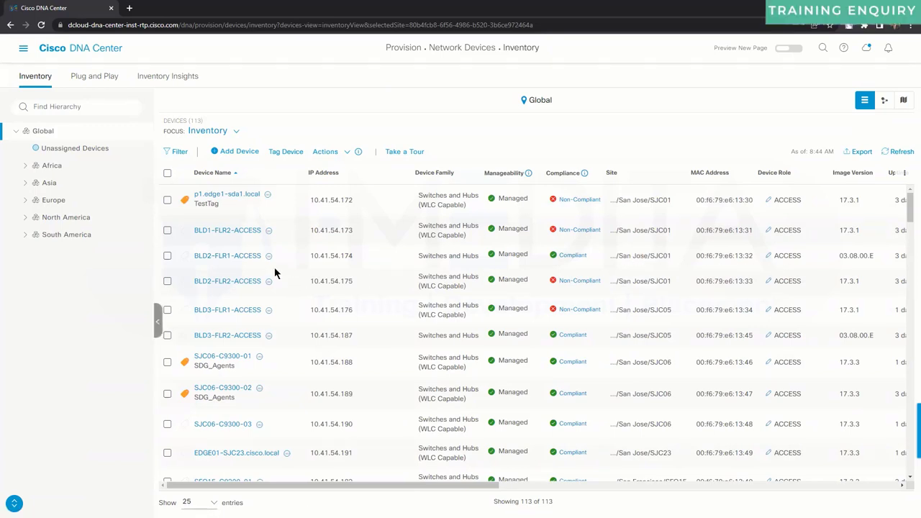
pyautogui.click(710, 255)
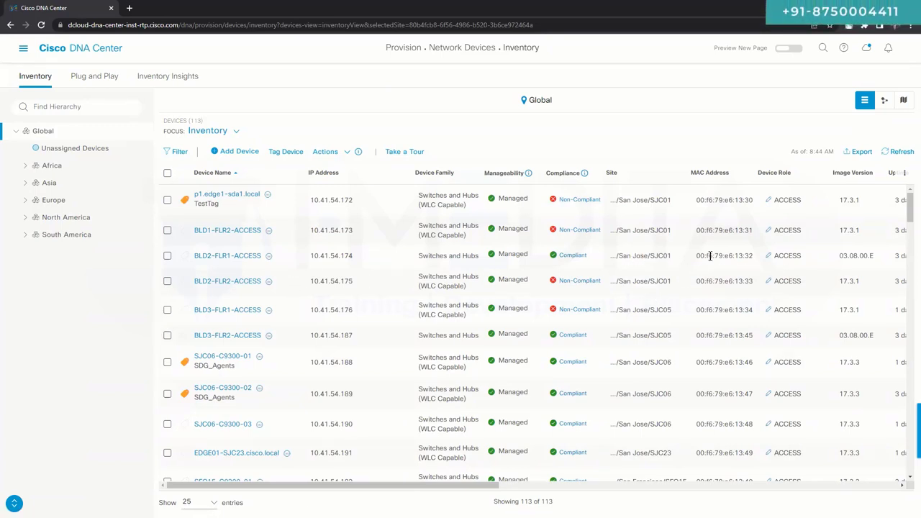
pyautogui.doubleClick(783, 258)
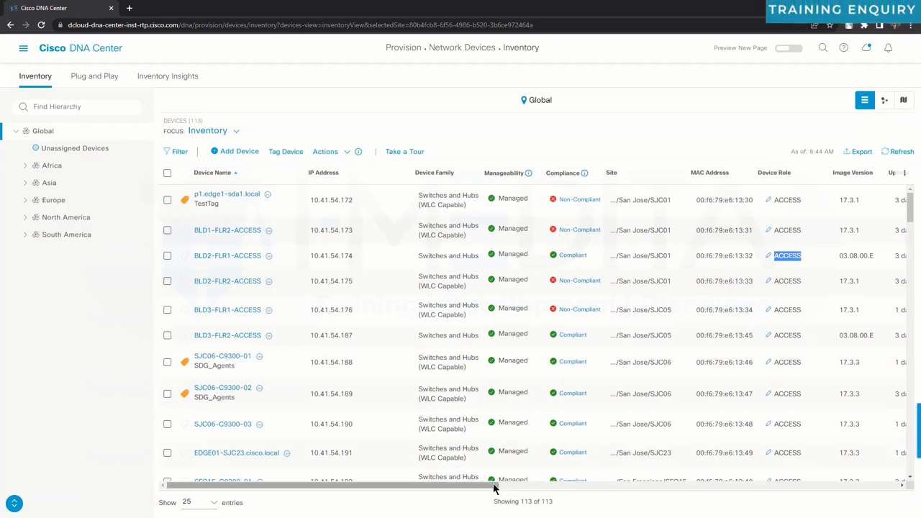
# - Review the remaining inventory columns through Credential Status, and return to the Device Name column
pyautogui.moveTo(526, 488); pyautogui.dragTo(816, 487)
pyautogui.hscroll(2, 657, 308)
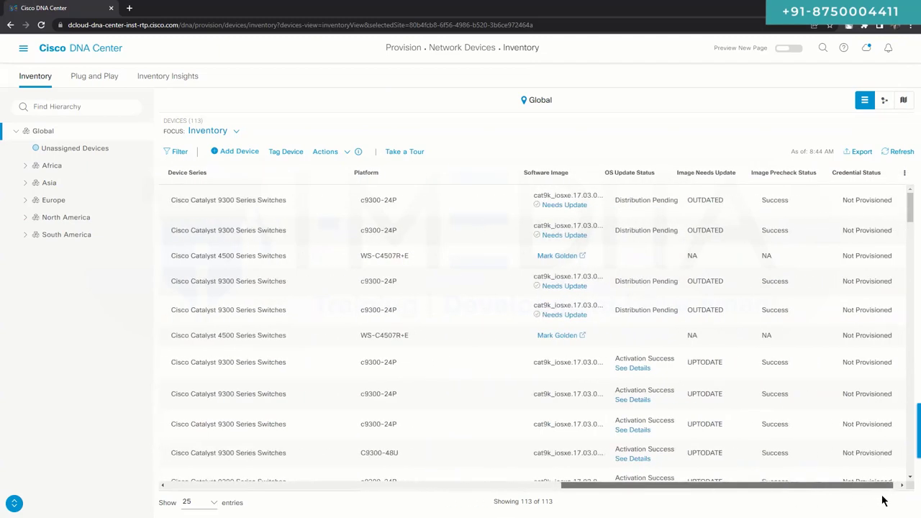
pyautogui.hscroll(-10, 232, 257)
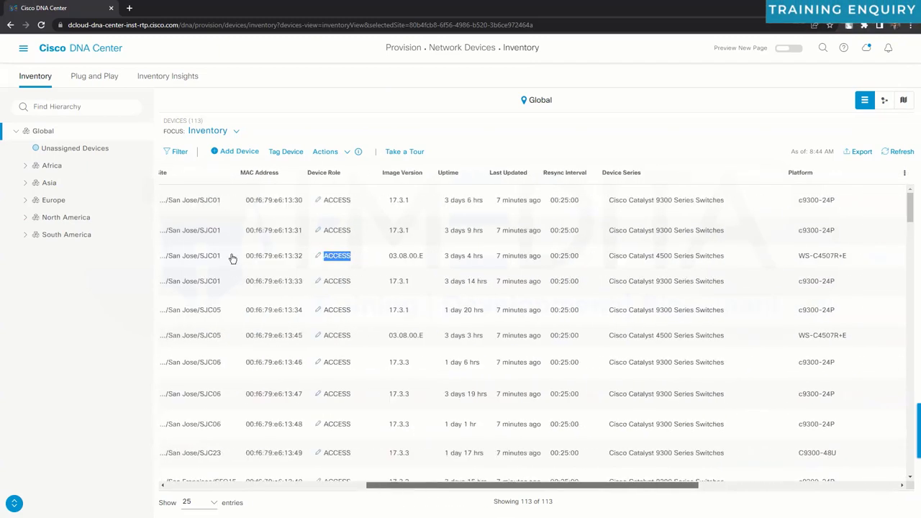
pyautogui.hscroll(-3, 233, 256)
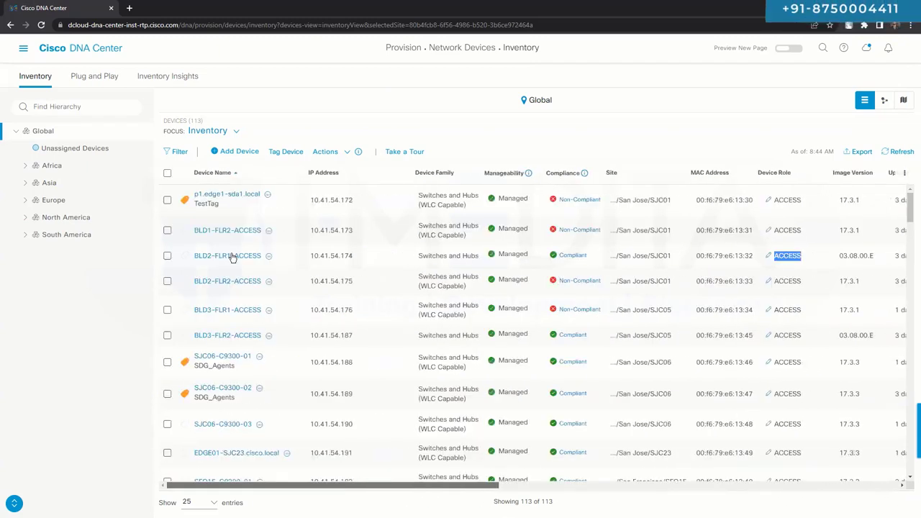
# - Open the BLD2-FLR1-ACCESS device details and view ports GigabitEthernet1/0/7 and GigabitEthernet1/0/6
pyautogui.click(232, 257)
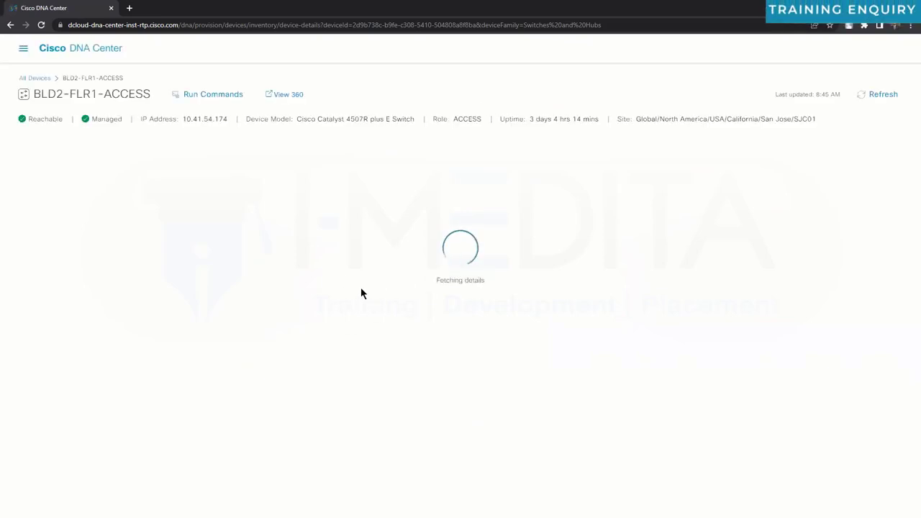
pyautogui.click(228, 29)
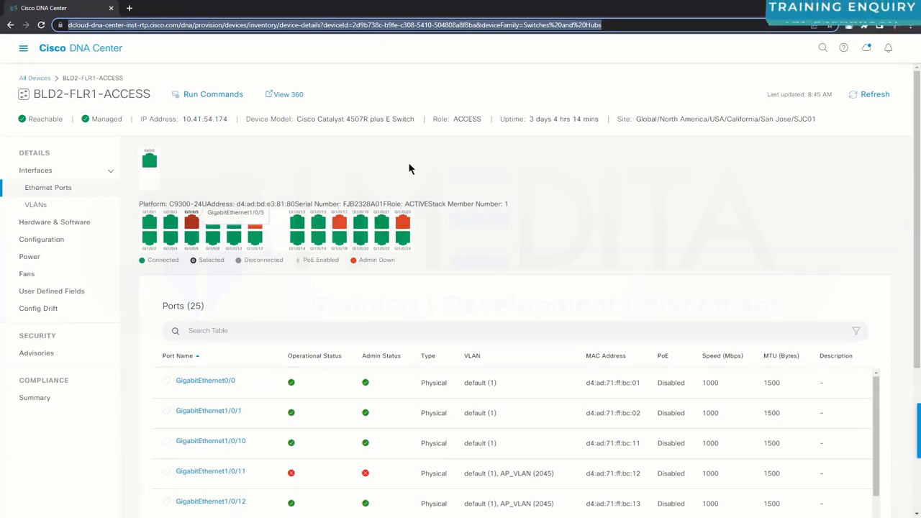
pyautogui.tripleClick(130, 100)
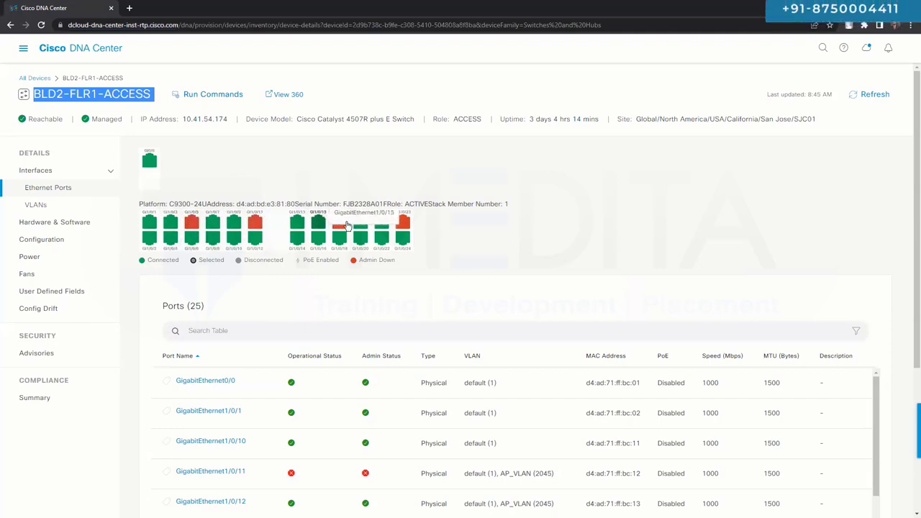
pyautogui.click(213, 223)
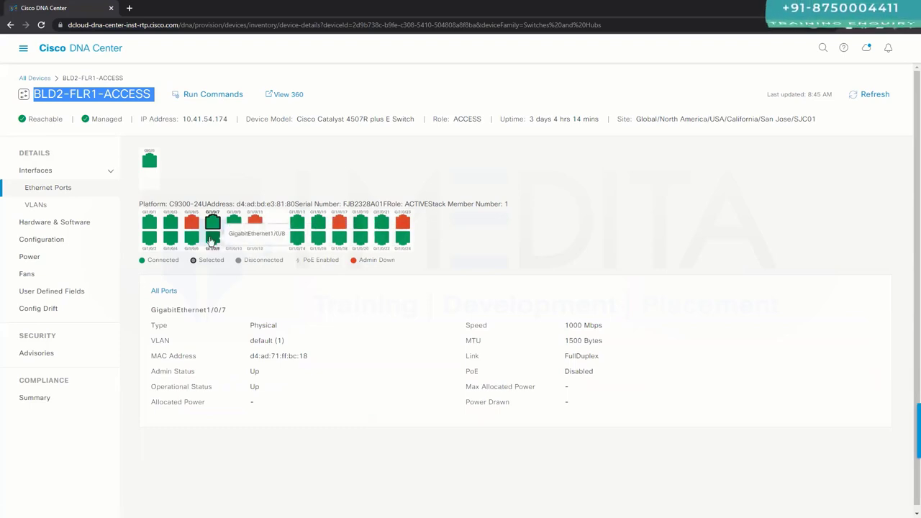
pyautogui.click(191, 237)
# - View the switch's VLANs page under Interfaces, followed by its Hardware & Software details
pyautogui.click(51, 171)
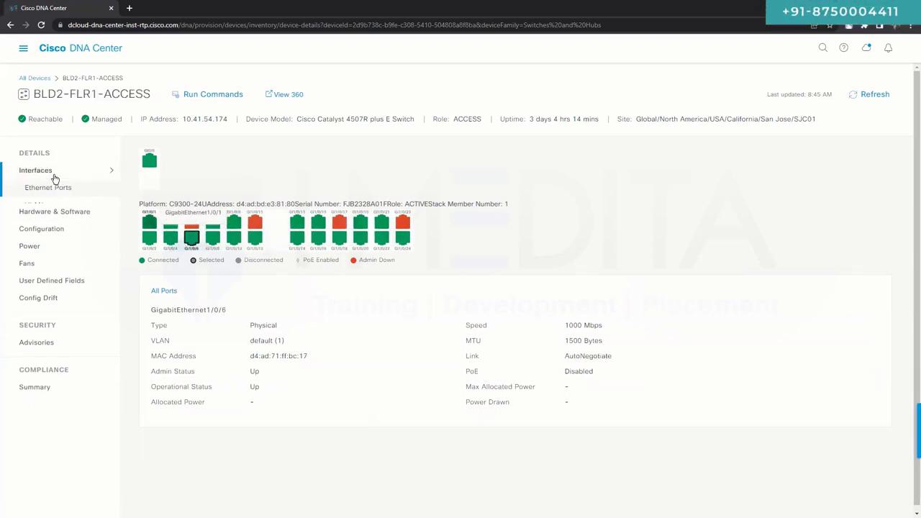
pyautogui.click(50, 171)
pyautogui.click(36, 205)
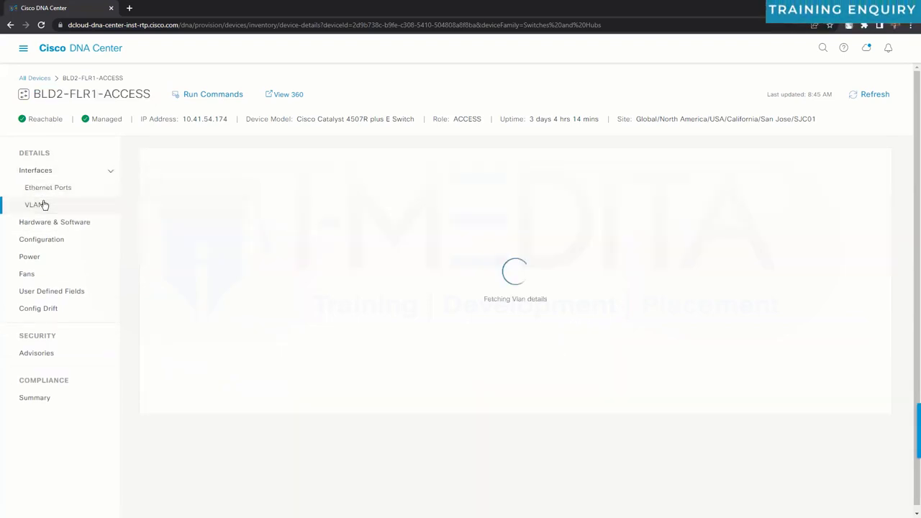
pyautogui.click(46, 221)
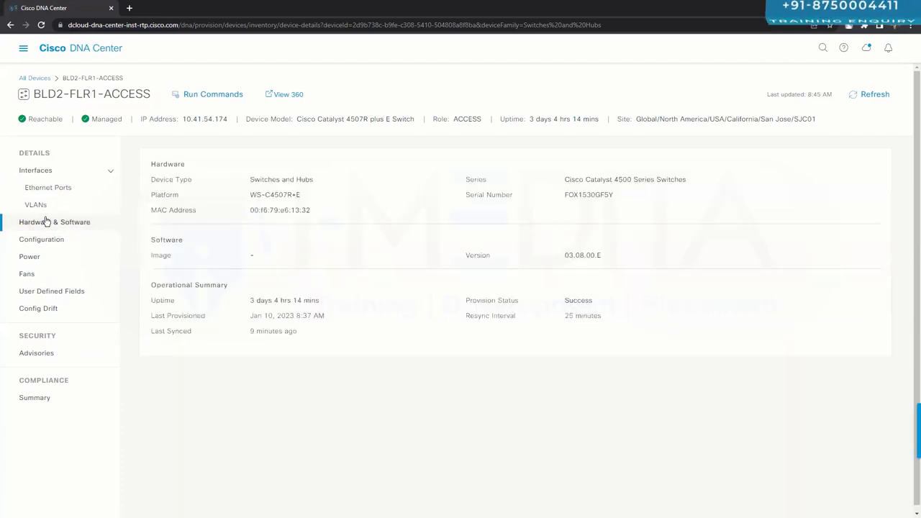
# - Look through the switch's running configuration and export its CLI output with line numbers
pyautogui.click(52, 247)
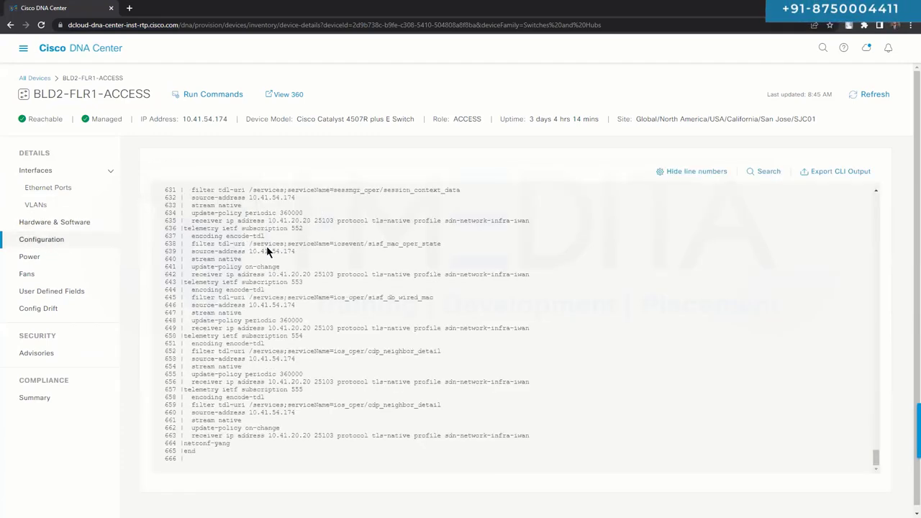
pyautogui.scroll(15, 266, 246)
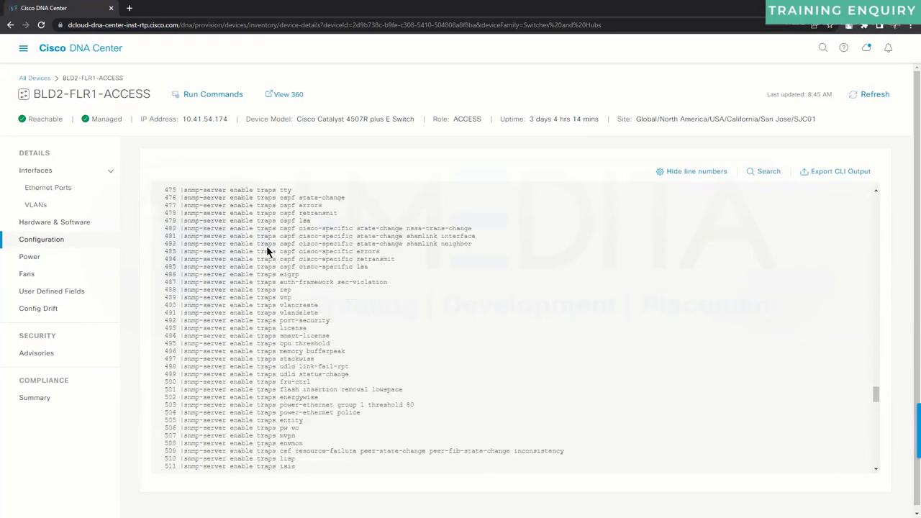
pyautogui.click(813, 174)
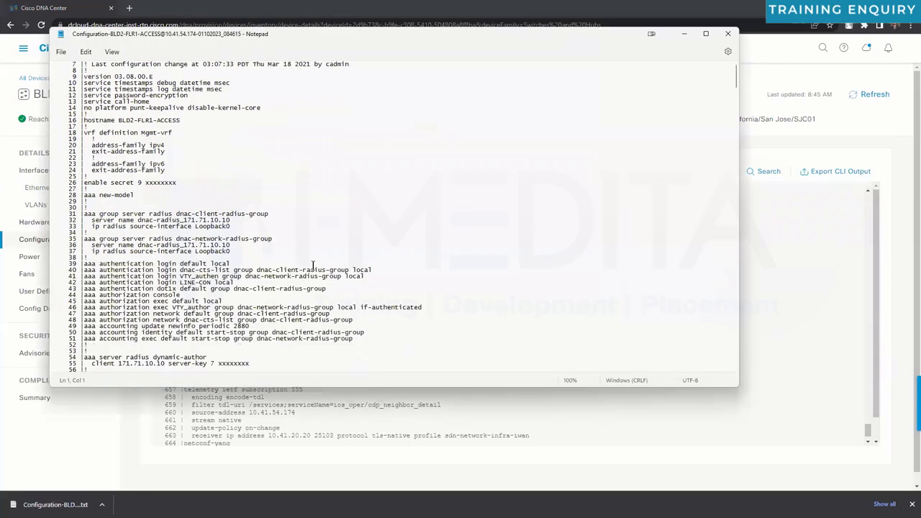
# - Read through the exported configuration file in Notepad, including the masked certificate lines, and close it
pyautogui.scroll(-20, 312, 266)
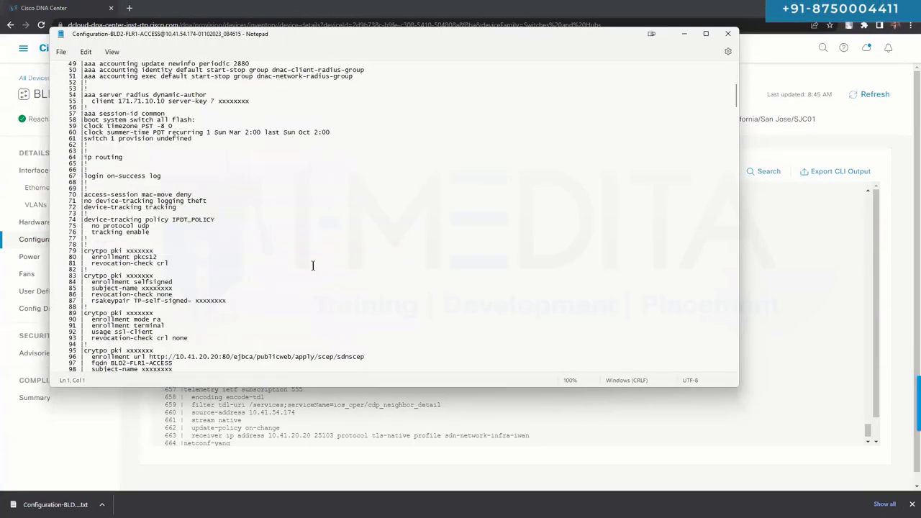
pyautogui.scroll(-20, 312, 266)
pyautogui.moveTo(59, 181); pyautogui.dragTo(203, 262)
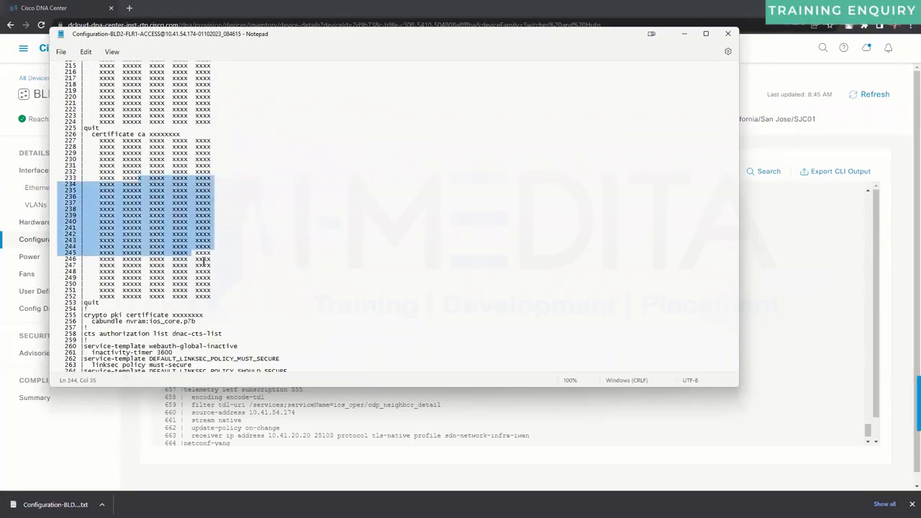
pyautogui.scroll(-20, 204, 262)
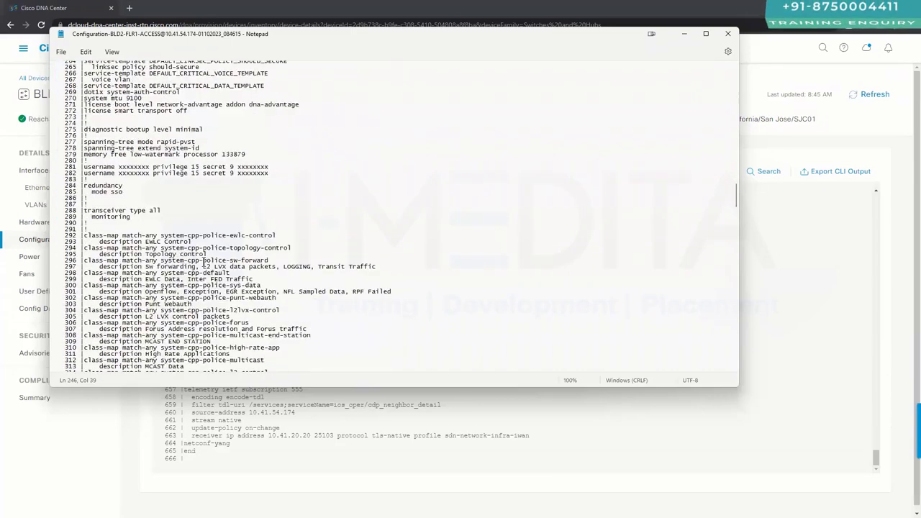
pyautogui.scroll(-20, 203, 263)
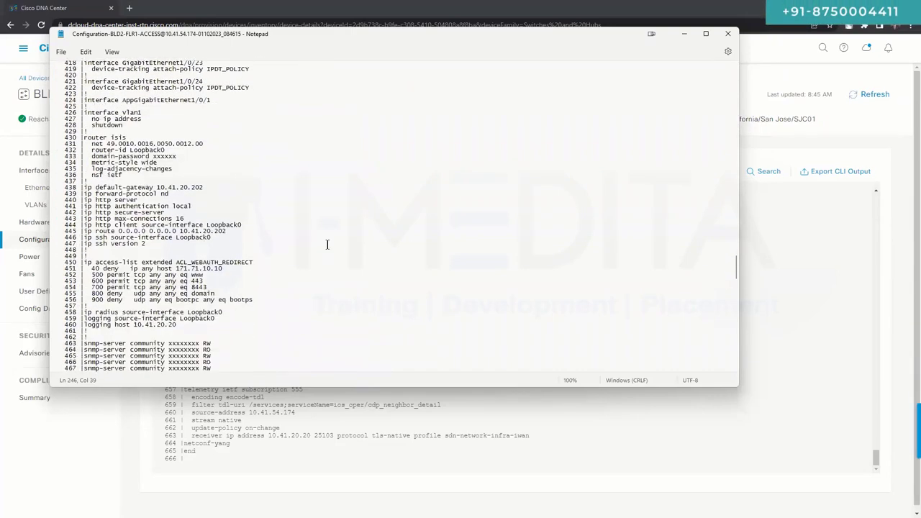
pyautogui.click(729, 35)
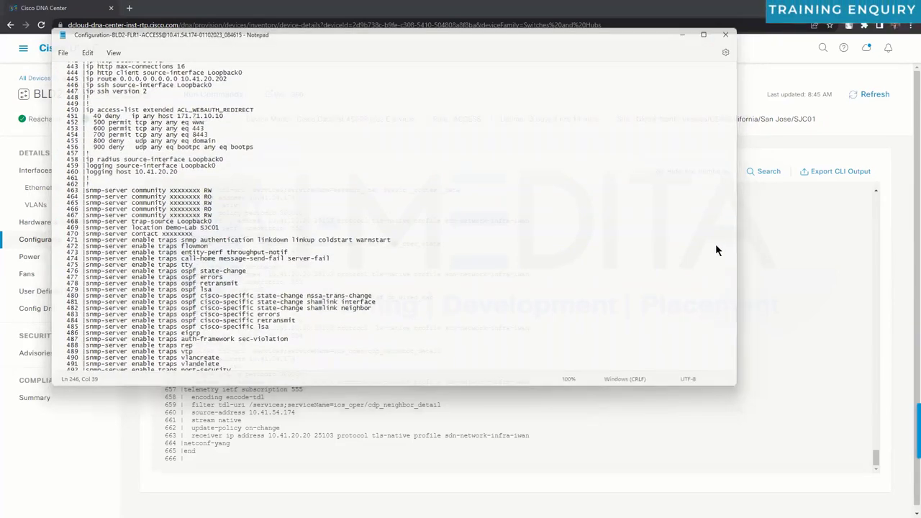
# - Hide the configuration's line numbers, export the CLI output again, and check the new file before closing it
pyautogui.click(698, 171)
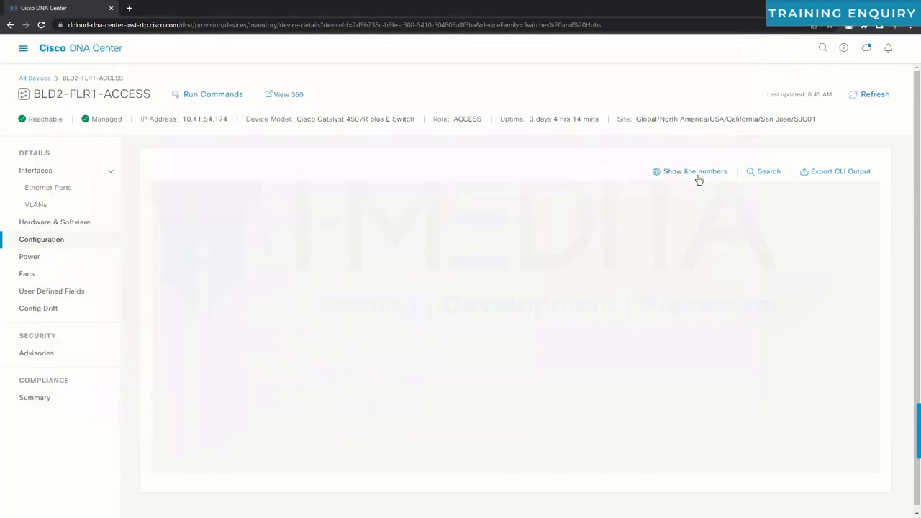
pyautogui.click(827, 173)
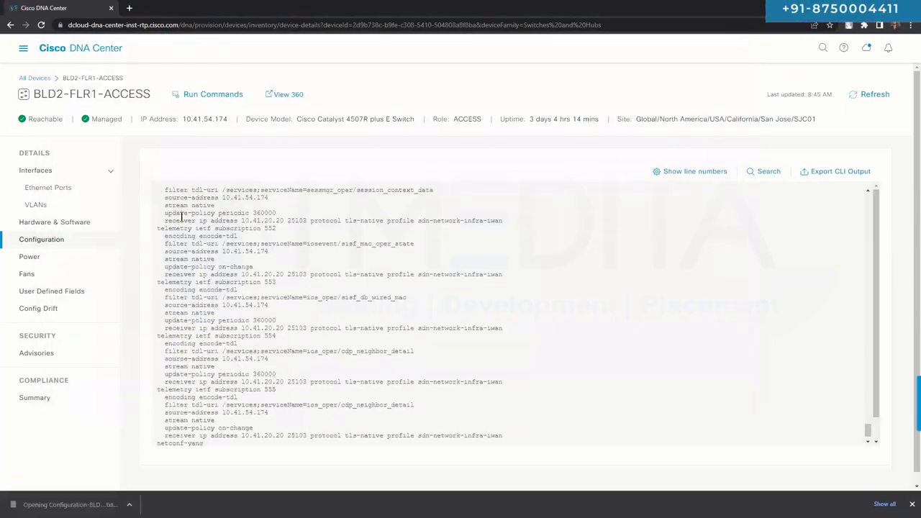
pyautogui.moveTo(122, 140); pyautogui.dragTo(209, 328)
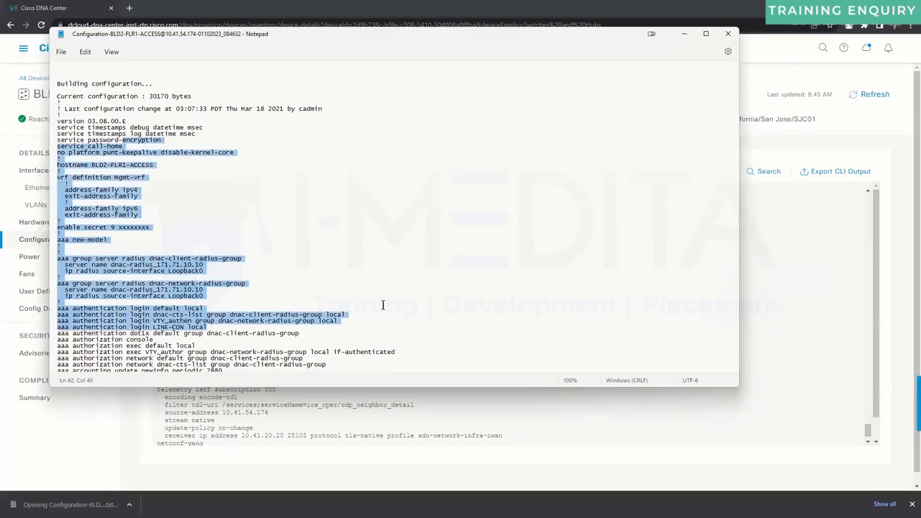
pyautogui.hotkey('alt', 'F4')
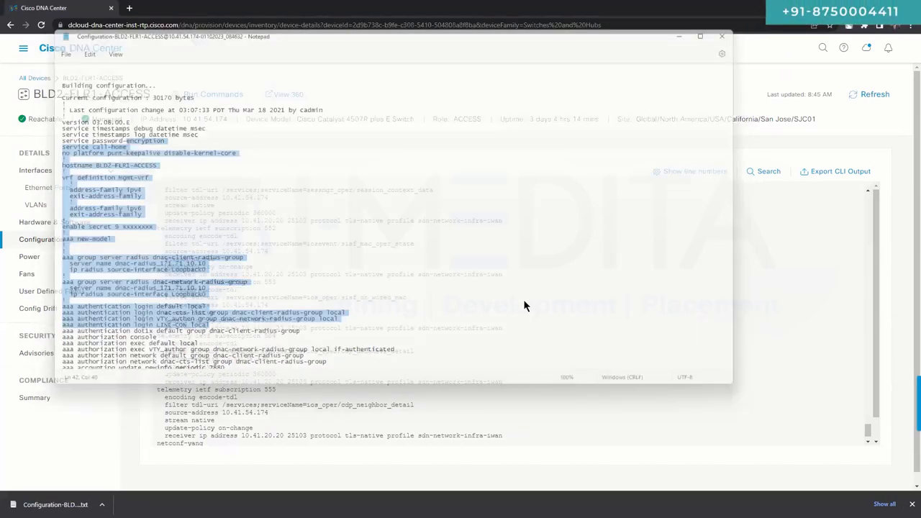
# - View the switch's Power and Fans details, and open its Config Drift history
pyautogui.click(58, 264)
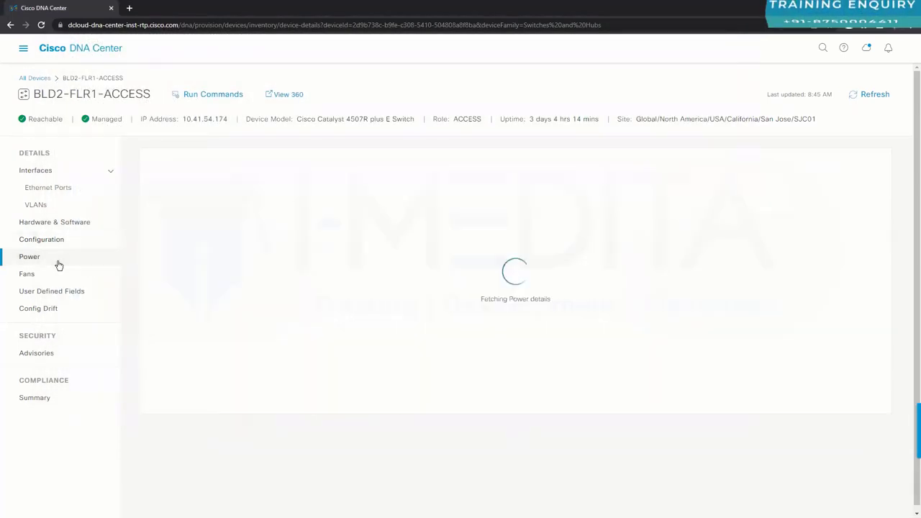
pyautogui.click(54, 277)
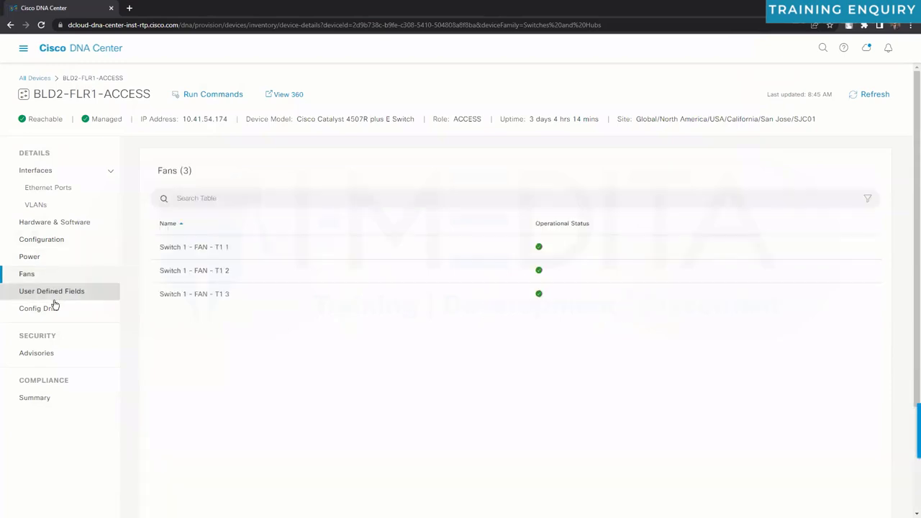
pyautogui.click(50, 307)
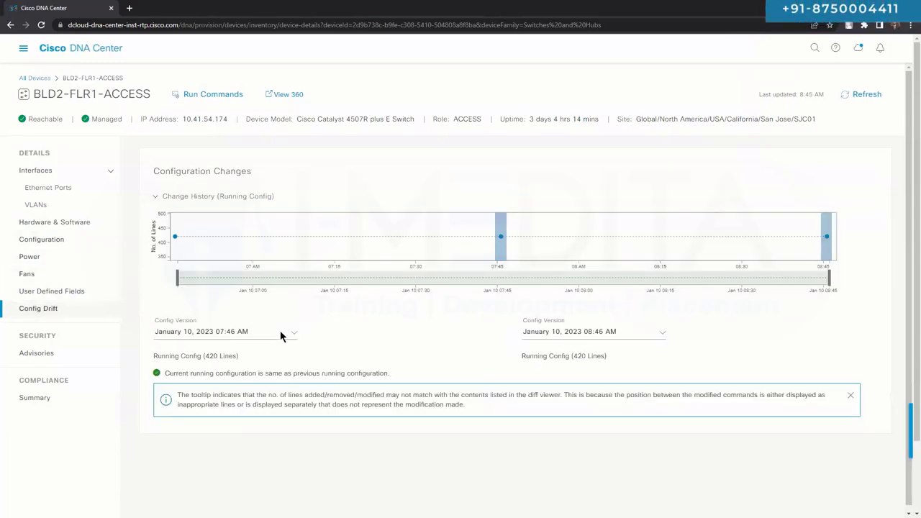
# - Highlight the running configuration comparison message under Configuration Changes and enlarge the page to 110%
pyautogui.tripleClick(252, 379)
pyautogui.click(217, 377)
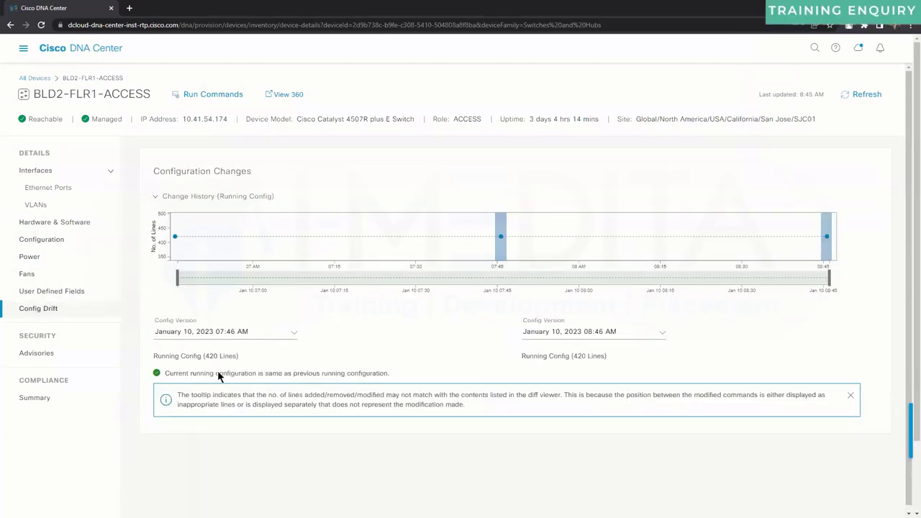
pyautogui.moveTo(350, 374); pyautogui.dragTo(426, 354)
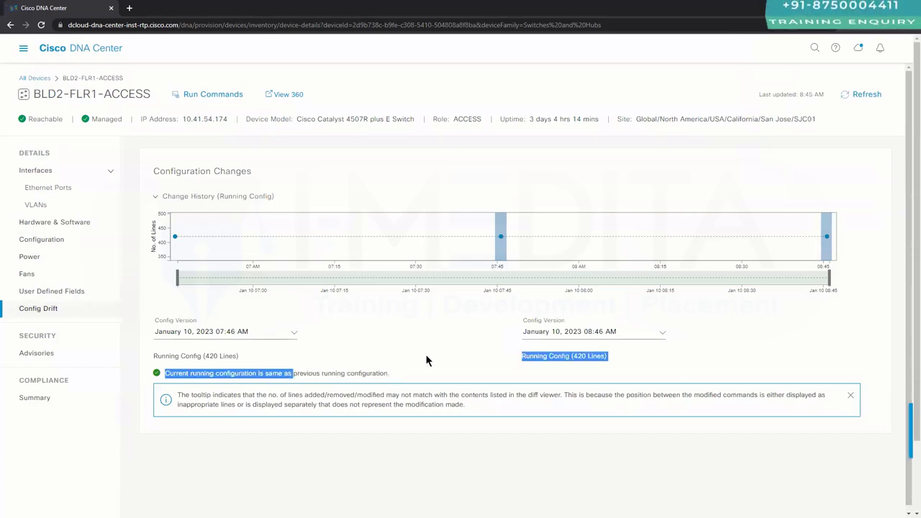
pyautogui.hotkey('ctrl', '+')
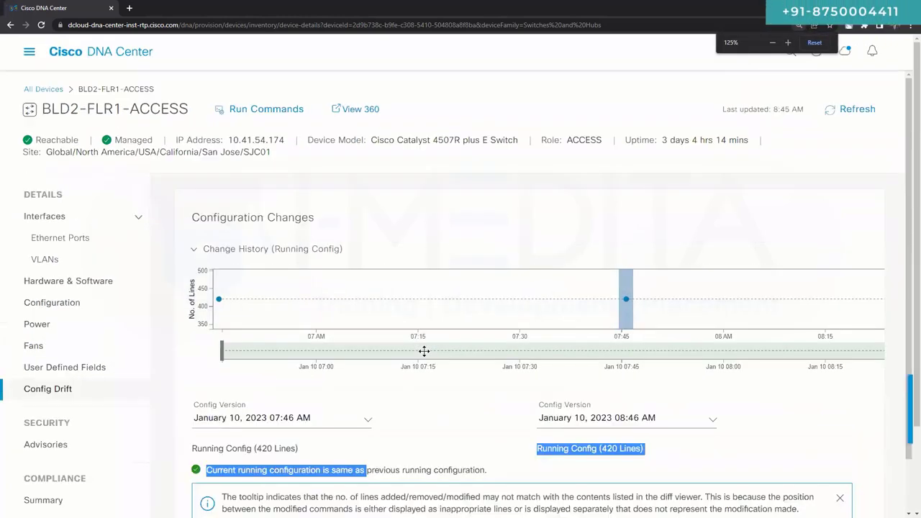
pyautogui.hotkey('ctrl', '-')
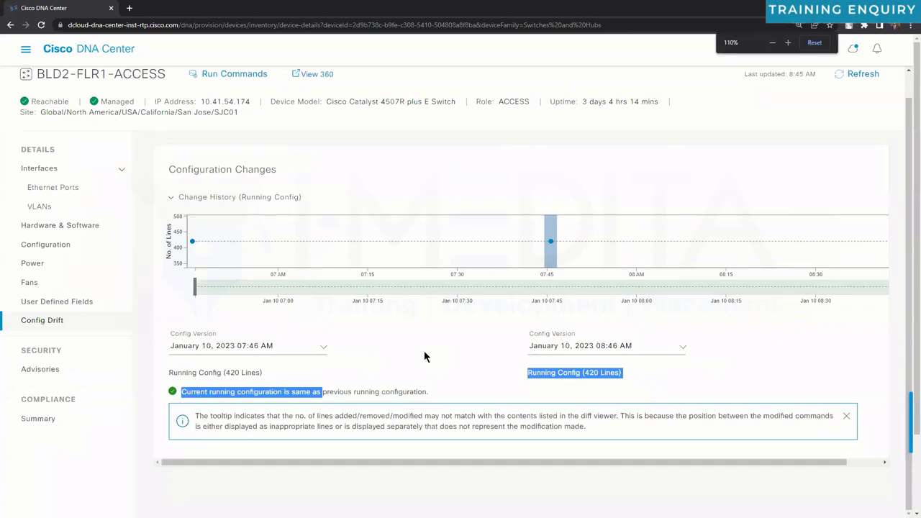
# - Clear the highlighted text and check the earlier Config Version choices for the running configuration comparison
pyautogui.click(424, 353)
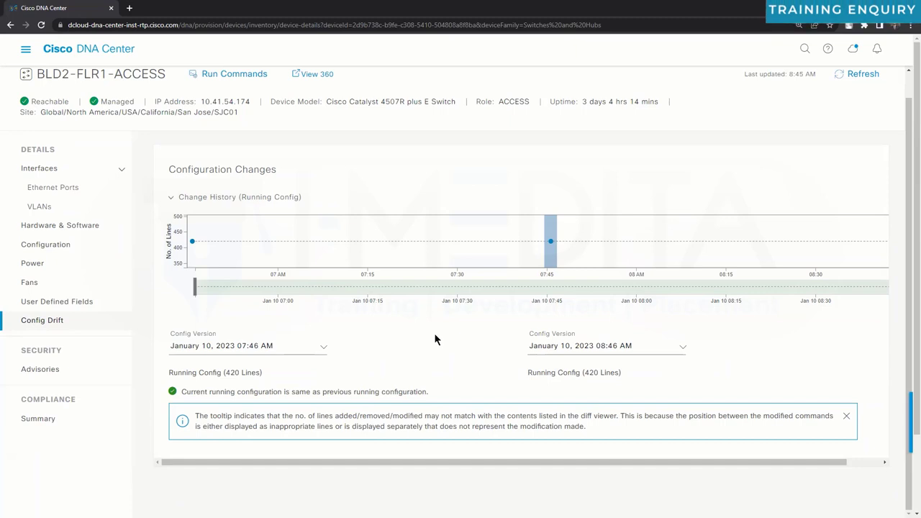
pyautogui.scroll(-1, 435, 335)
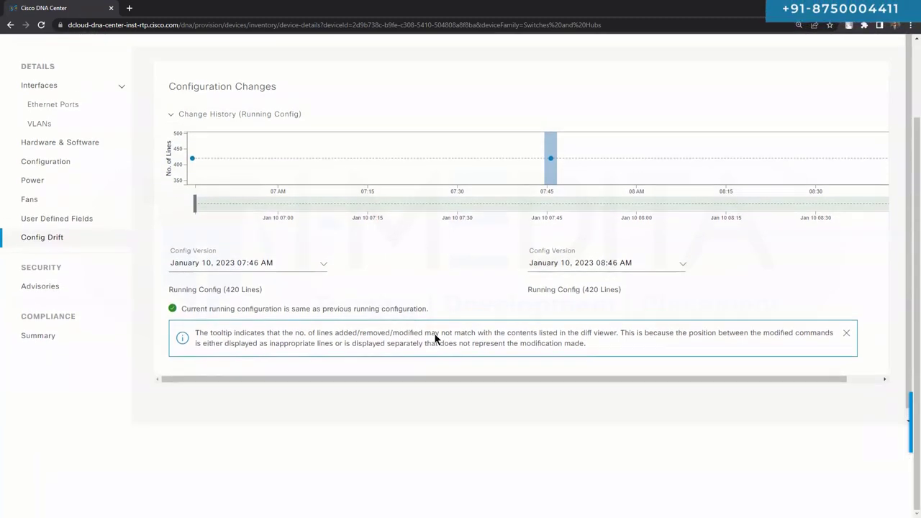
pyautogui.scroll(1, 434, 339)
pyautogui.scroll(1, 435, 339)
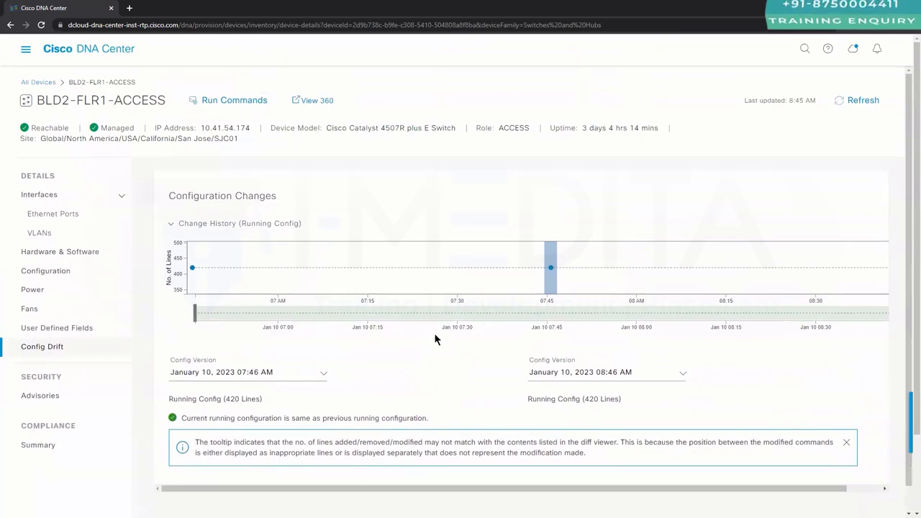
pyautogui.click(324, 375)
pyautogui.click(325, 375)
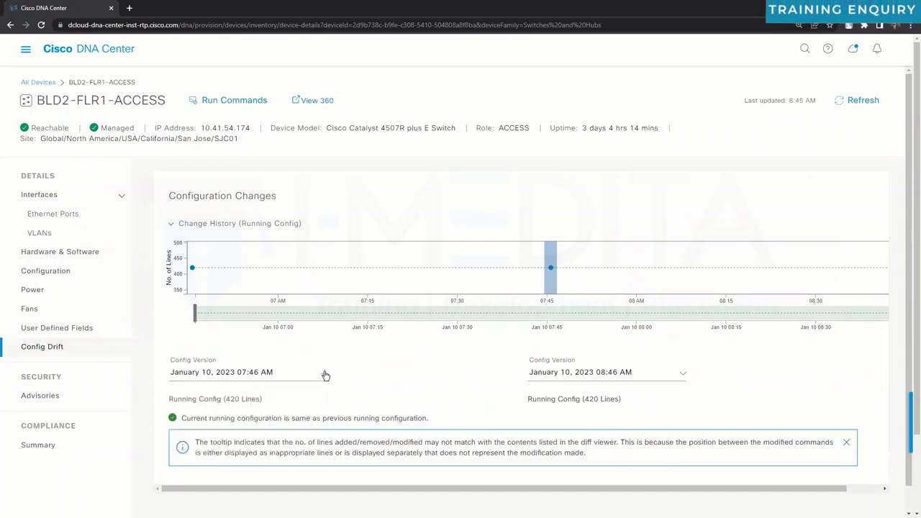
pyautogui.click(324, 375)
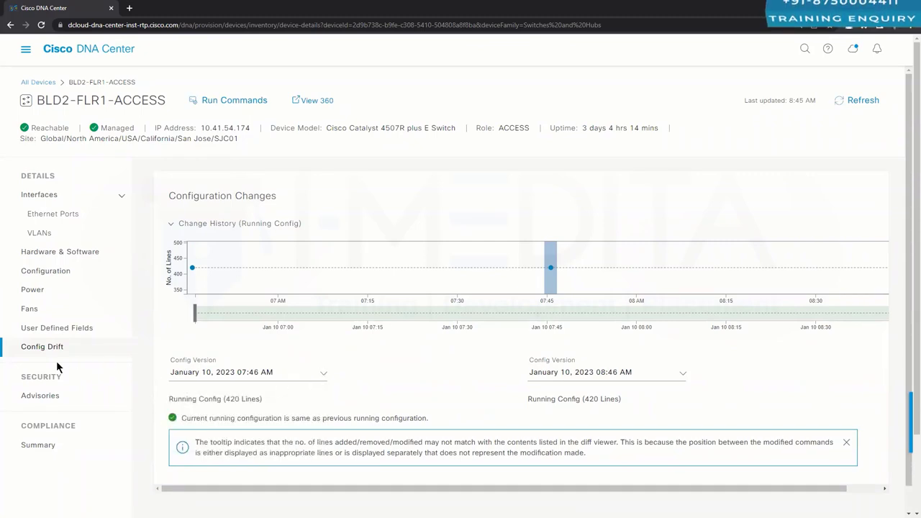
# - View the switch's Compliance Summary and collapse the Interfaces group
pyautogui.click(62, 443)
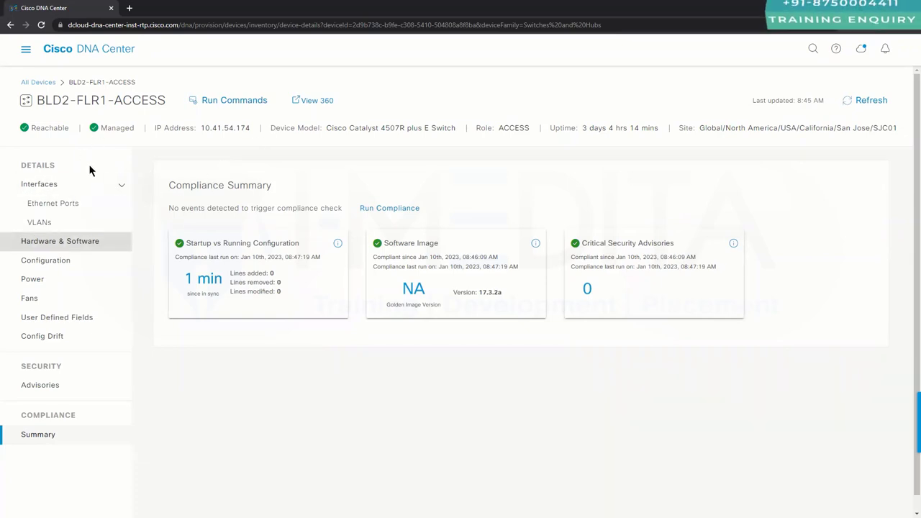
pyautogui.click(40, 185)
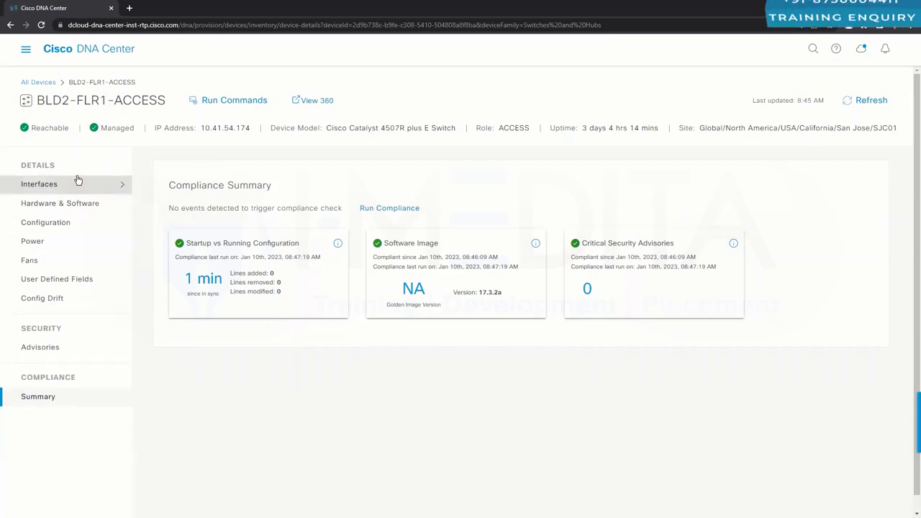
# - Open the switch's Device 360 view and look over its device details, issues and Physical Neighbor Topology
pyautogui.click(311, 102)
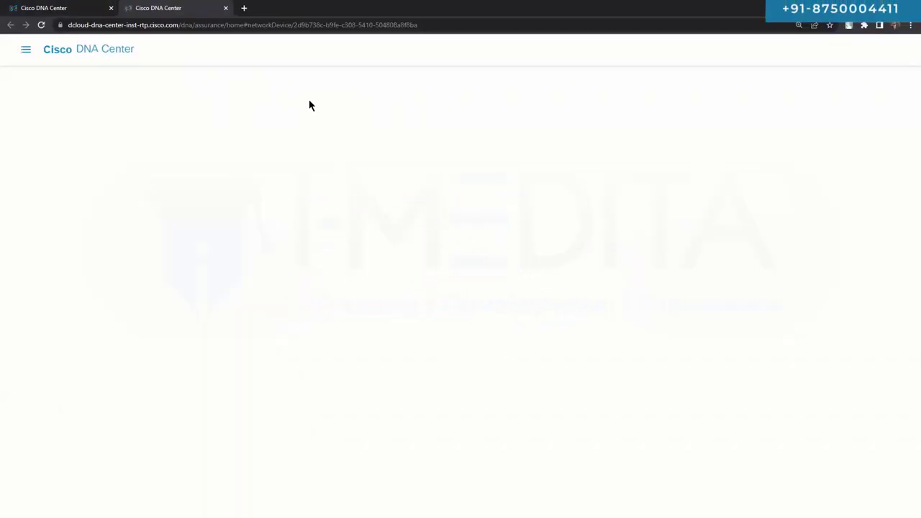
pyautogui.click(61, 10)
pyautogui.click(207, 7)
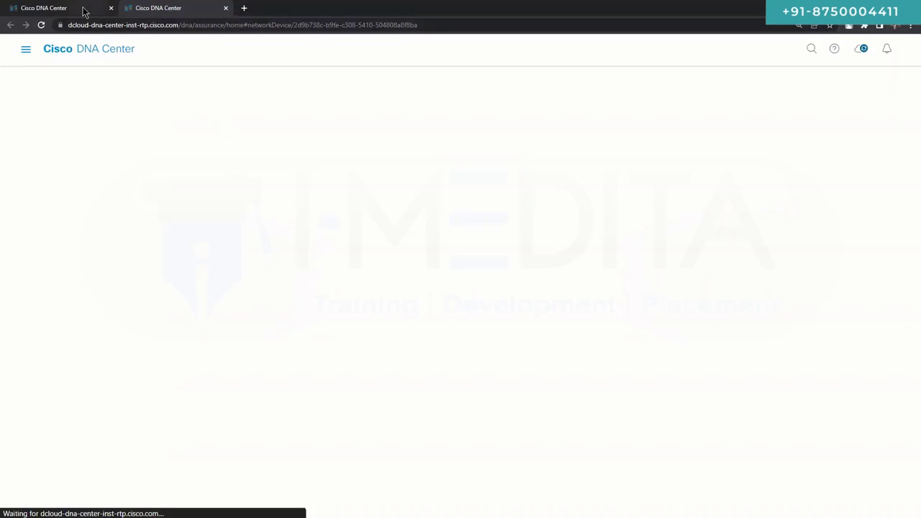
pyautogui.click(85, 9)
pyautogui.click(202, 13)
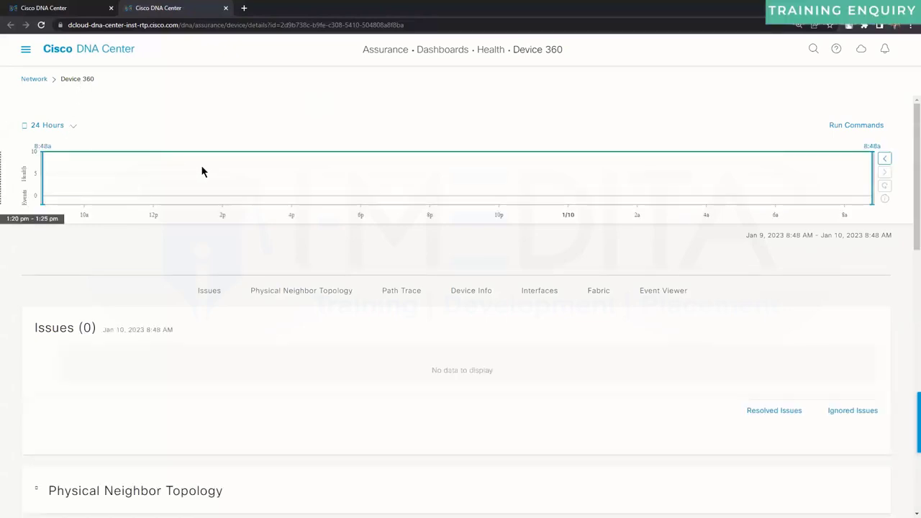
pyautogui.scroll(-3, 267, 233)
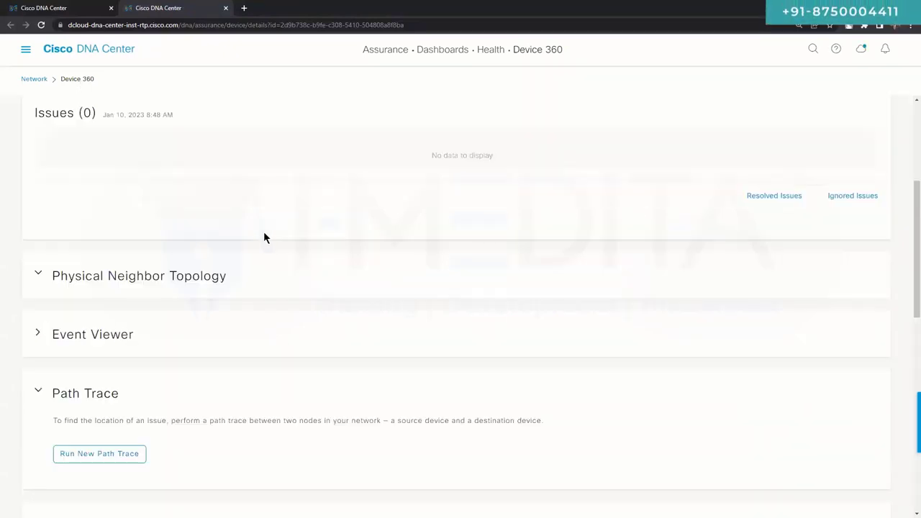
pyautogui.scroll(4, 255, 238)
pyautogui.scroll(-5, 417, 265)
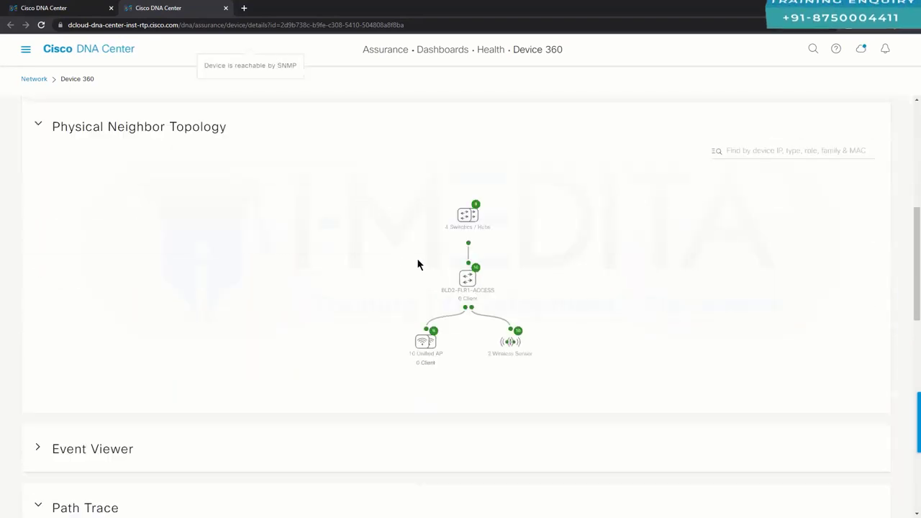
pyautogui.scroll(6, 275, 290)
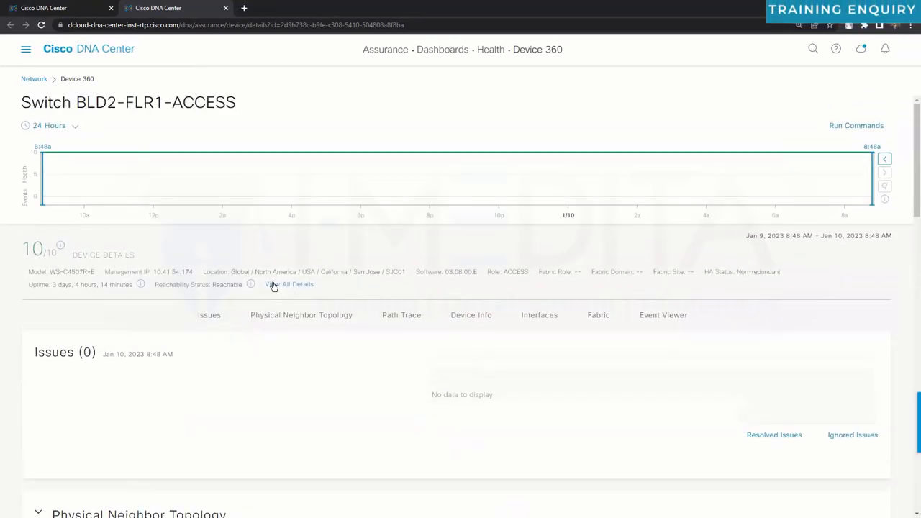
# - Narrow the switch's health timeline to the range 1:58 PM to 8:02 PM on Jan 9, 2023
pyautogui.moveTo(42, 180); pyautogui.dragTo(227, 180)
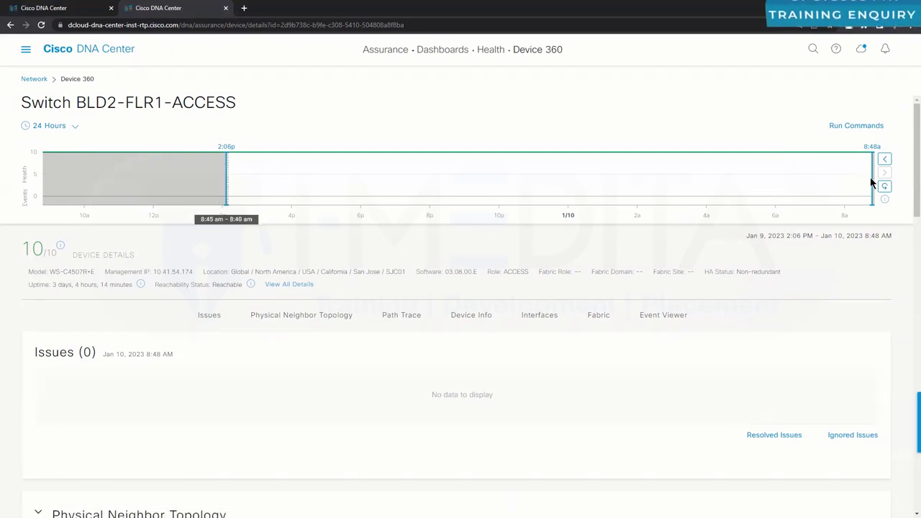
pyautogui.moveTo(871, 182); pyautogui.dragTo(431, 176)
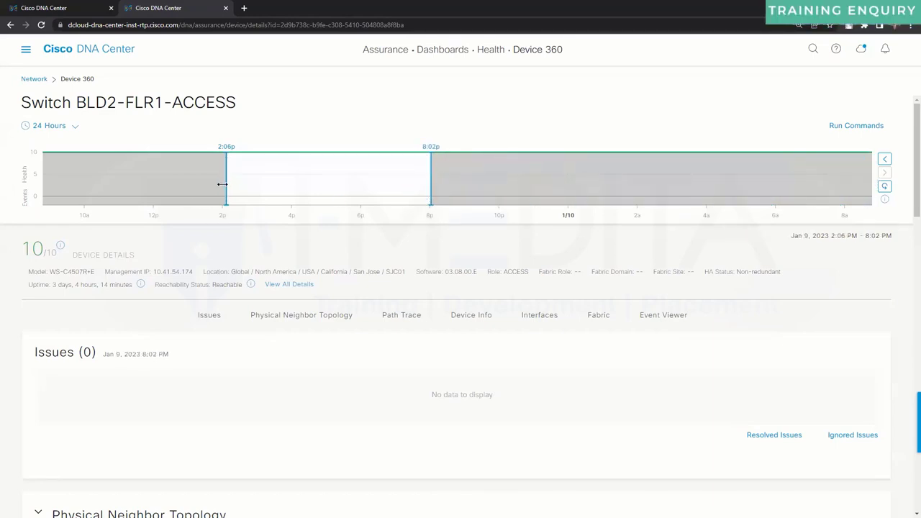
pyautogui.moveTo(220, 184); pyautogui.dragTo(220, 186)
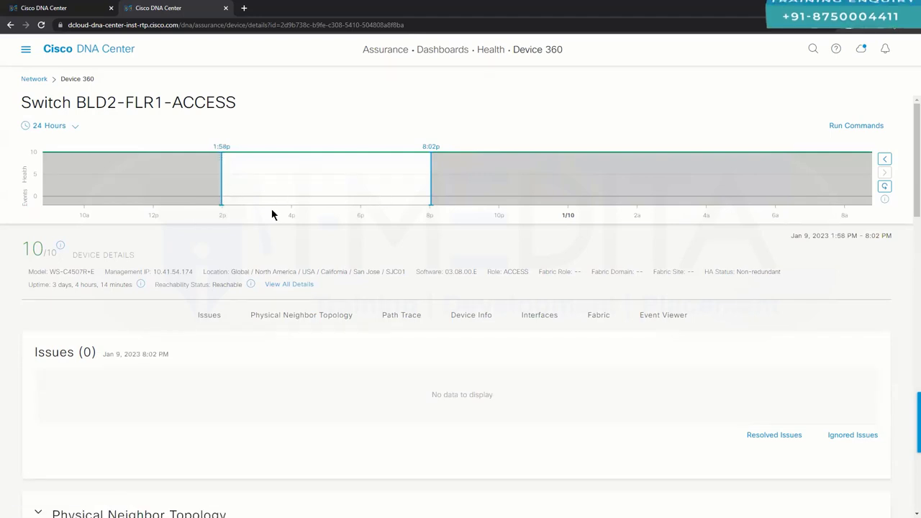
# - Highlight the Issues heading for the selected time range and examine the Physical Neighbor Topology
pyautogui.scroll(-1, 88, 349)
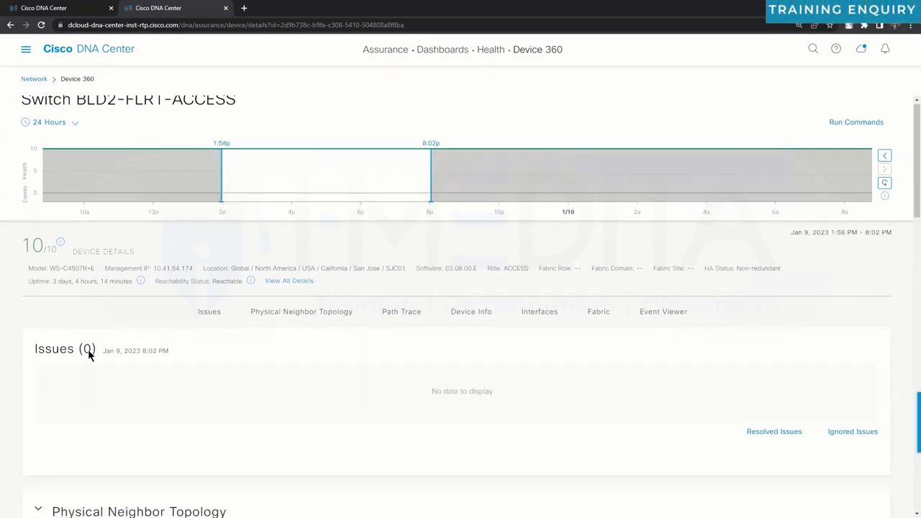
pyautogui.scroll(-1, 88, 349)
pyautogui.tripleClick(267, 211)
pyautogui.scroll(2, 337, 237)
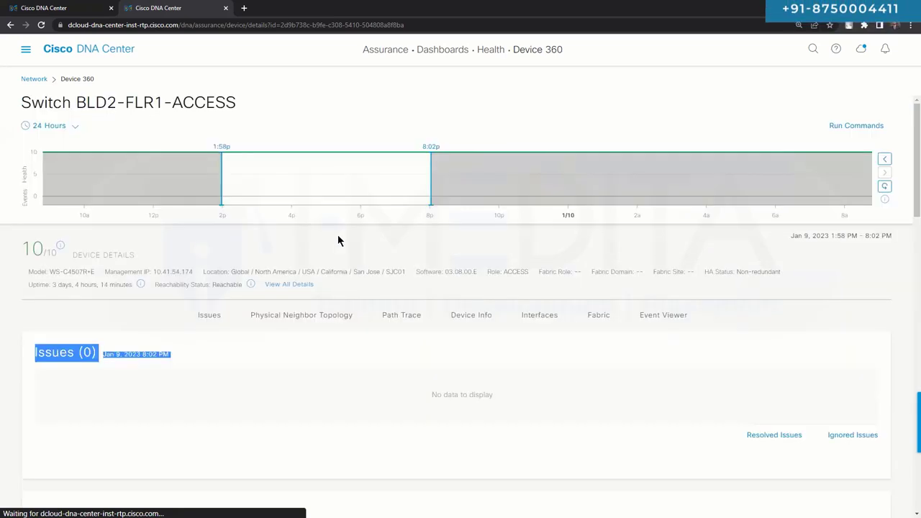
pyautogui.scroll(-4, 339, 228)
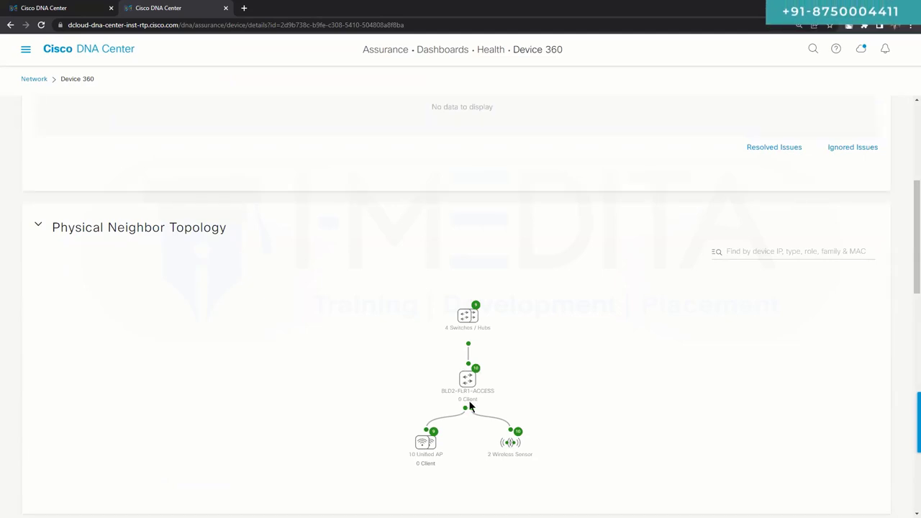
pyautogui.scroll(4, 351, 325)
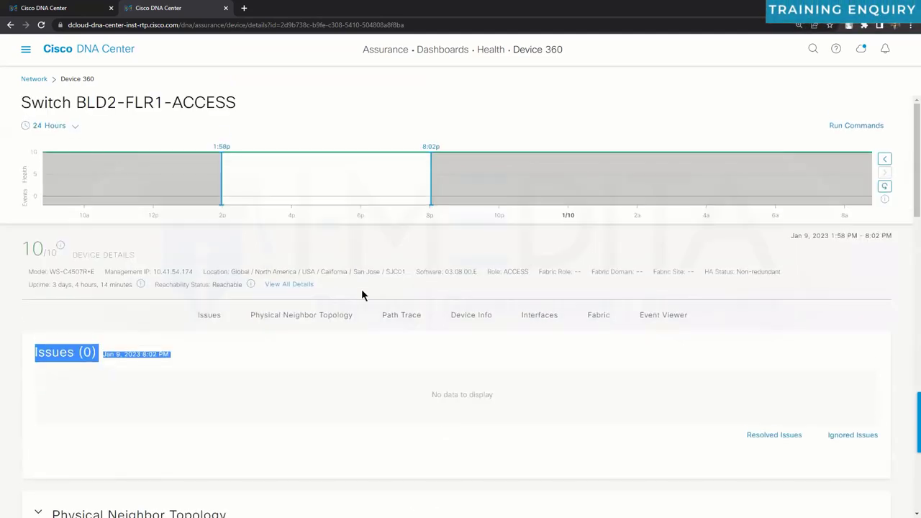
# - Highlight the Device 360 page name in the breadcrumb and clear the highlight
pyautogui.click(78, 82)
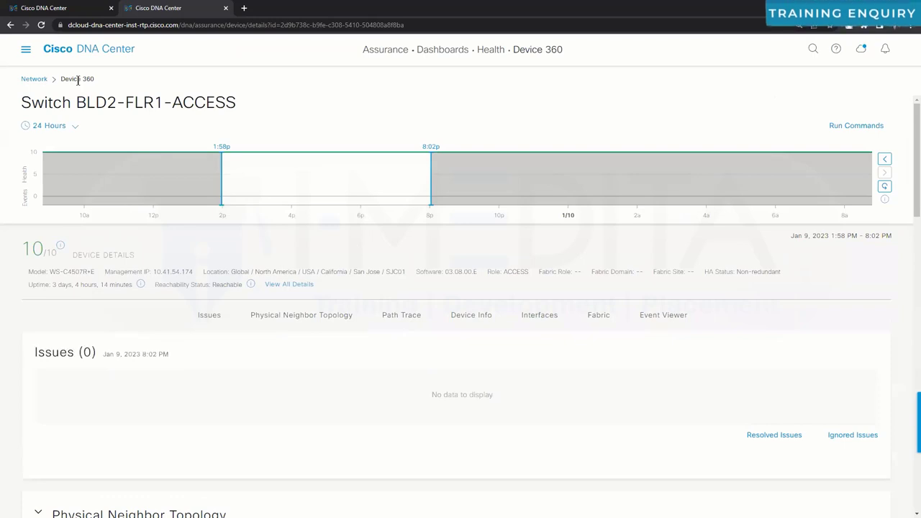
pyautogui.doubleClick(78, 80)
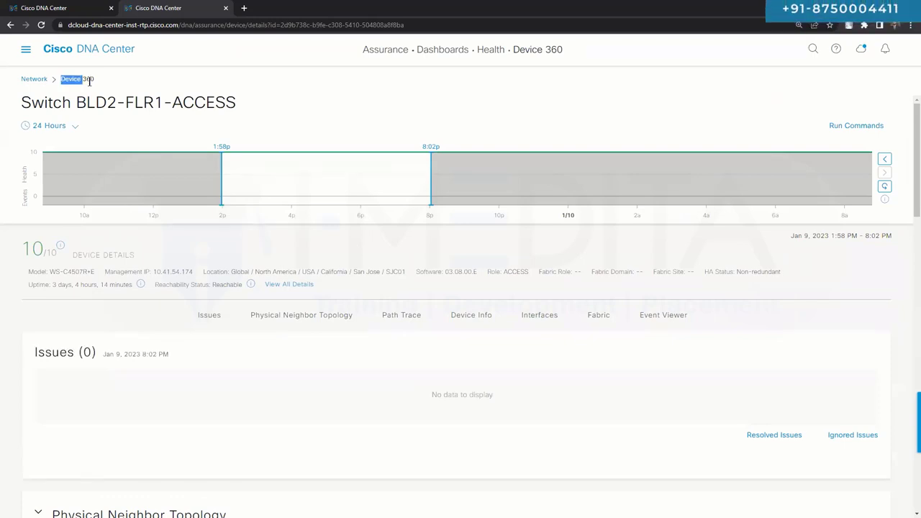
pyautogui.moveTo(72, 80); pyautogui.dragTo(70, 81)
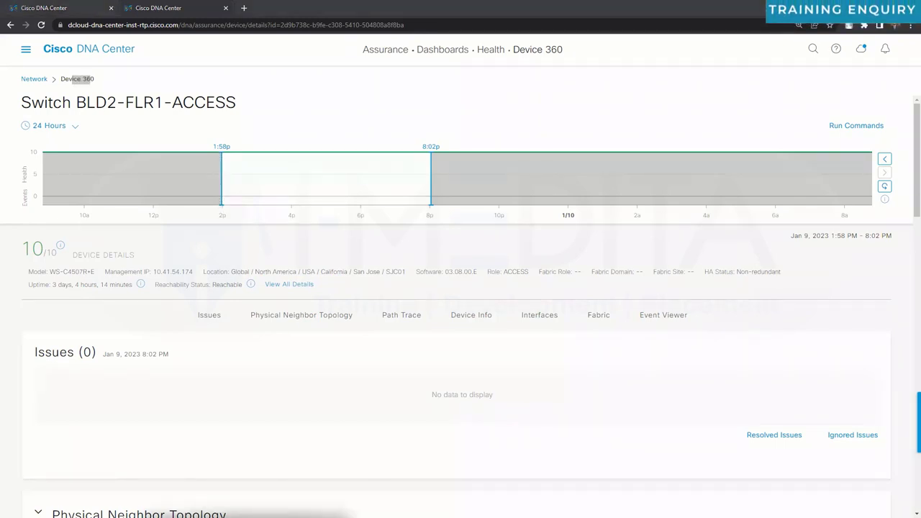
pyautogui.click(382, 127)
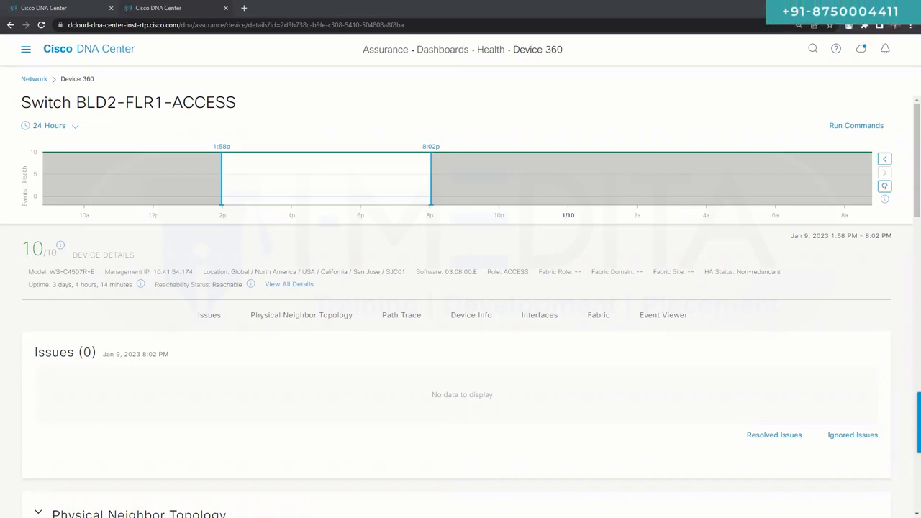
# - Look over the Assurance navigation entries and return from Device 360 to the Network health dashboard
pyautogui.click(29, 51)
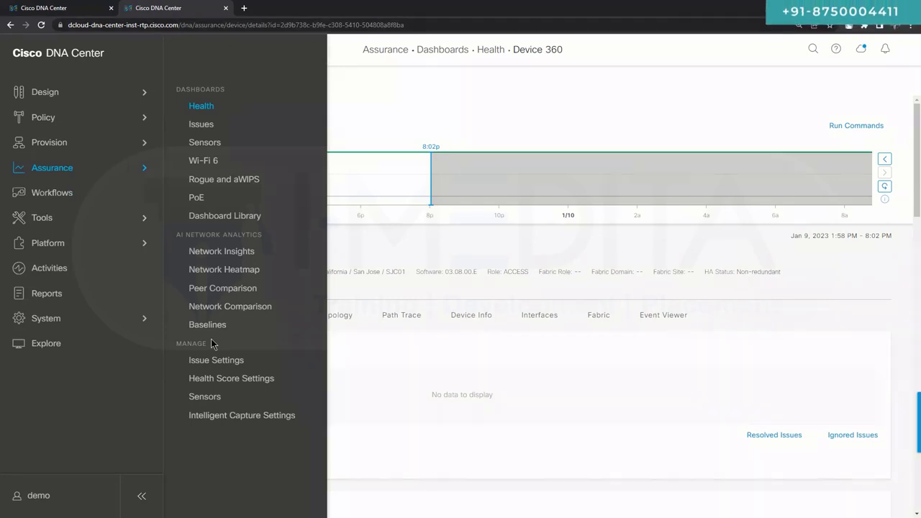
pyautogui.click(354, 250)
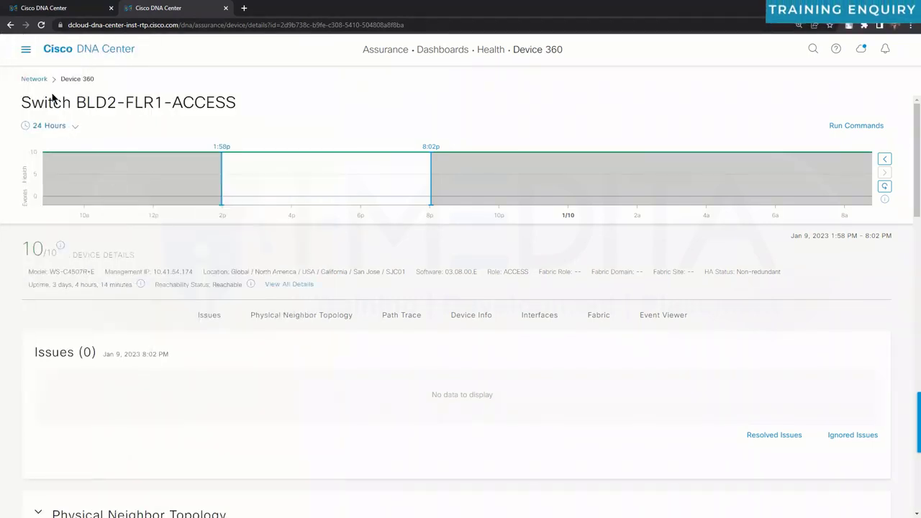
pyautogui.click(40, 80)
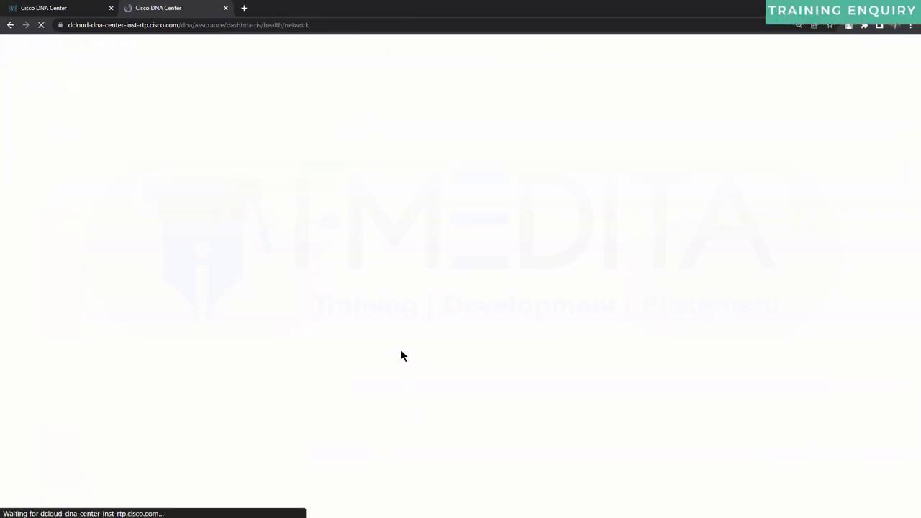
# - Handwrite screen notes under DNAC linking NCP to push and NDP to pull, and erase them
pyautogui.moveTo(468, 191)
pyautogui.mouseDown()
pyautogui.moveTo(489, 173)
pyautogui.moveTo(504, 187)
pyautogui.moveTo(561, 156)
pyautogui.moveTo(480, 161)
pyautogui.moveTo(489, 113)
pyautogui.moveTo(506, 105)
pyautogui.moveTo(532, 115)
pyautogui.moveTo(520, 121)
pyautogui.mouseUp()
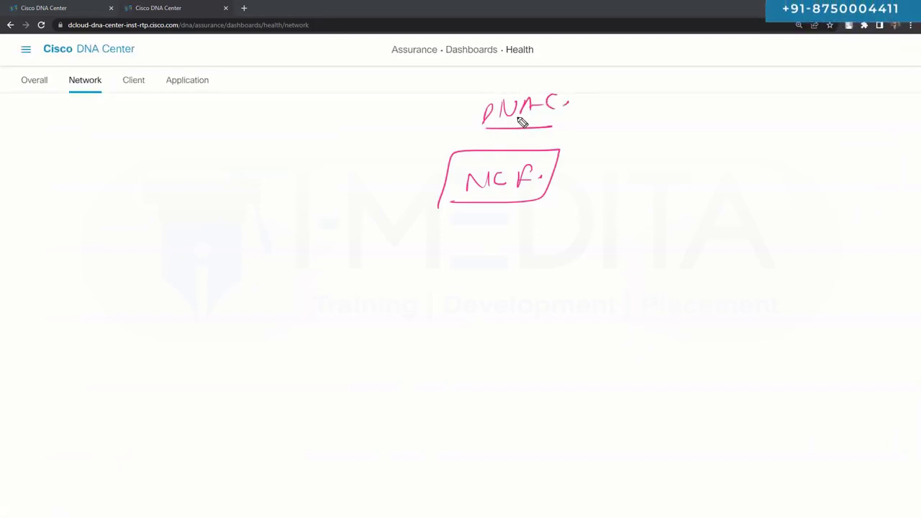
pyautogui.moveTo(397, 182)
pyautogui.mouseDown()
pyautogui.moveTo(382, 206)
pyautogui.moveTo(386, 157)
pyautogui.mouseUp()
pyautogui.moveTo(376, 279)
pyautogui.mouseDown()
pyautogui.moveTo(396, 315)
pyautogui.moveTo(389, 272)
pyautogui.mouseUp()
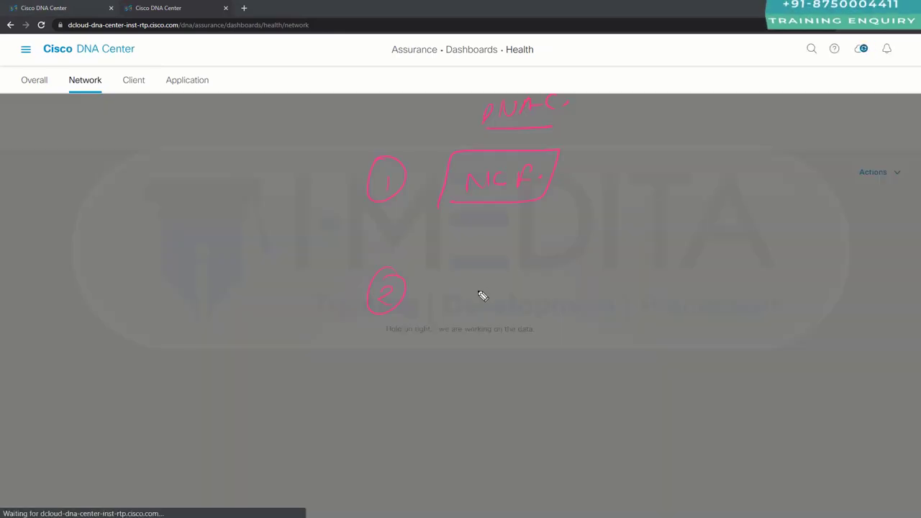
pyautogui.moveTo(470, 302)
pyautogui.mouseDown()
pyautogui.moveTo(504, 291)
pyautogui.moveTo(539, 304)
pyautogui.moveTo(554, 284)
pyautogui.moveTo(484, 315)
pyautogui.mouseUp()
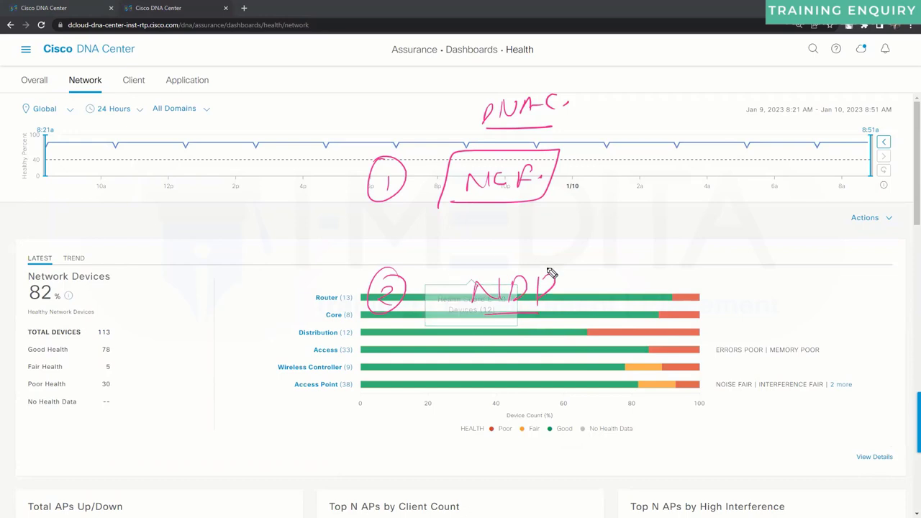
pyautogui.moveTo(541, 253); pyautogui.dragTo(570, 289)
pyautogui.moveTo(568, 177); pyautogui.dragTo(656, 180)
pyautogui.moveTo(671, 174); pyautogui.dragTo(684, 189)
pyautogui.moveTo(696, 173); pyautogui.dragTo(741, 184)
pyautogui.moveTo(646, 204); pyautogui.dragTo(737, 203)
pyautogui.moveTo(575, 291); pyautogui.dragTo(634, 291)
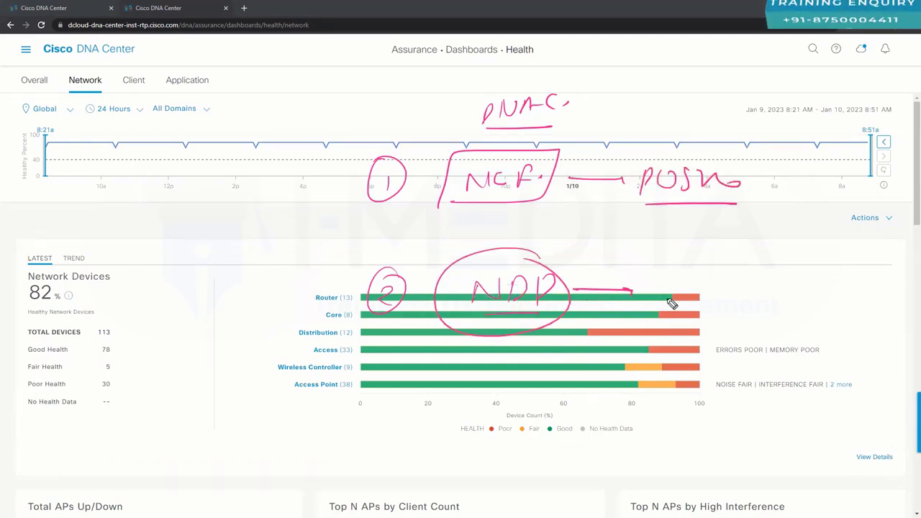
pyautogui.moveTo(698, 271)
pyautogui.mouseDown()
pyautogui.moveTo(698, 291)
pyautogui.moveTo(702, 282)
pyautogui.mouseUp()
pyautogui.moveTo(717, 272); pyautogui.dragTo(752, 289)
pyautogui.moveTo(756, 274); pyautogui.dragTo(764, 288)
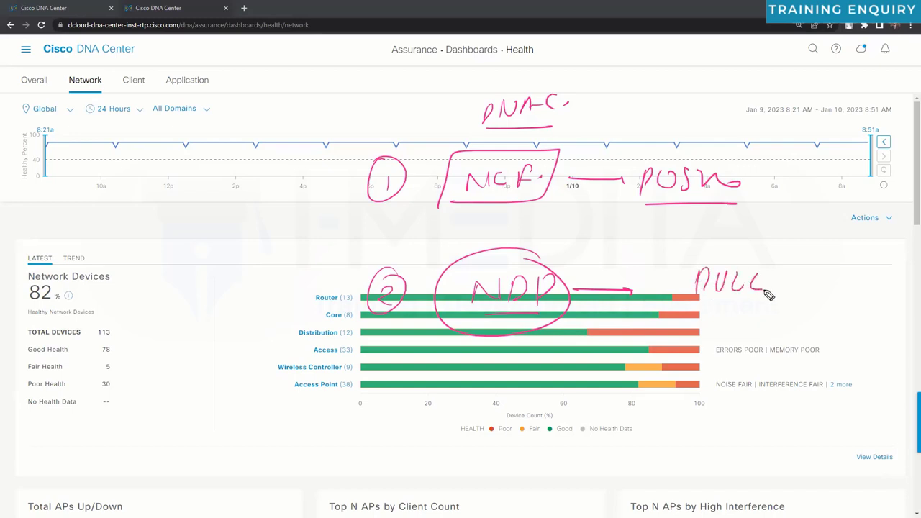
pyautogui.moveTo(720, 247); pyautogui.dragTo(672, 266)
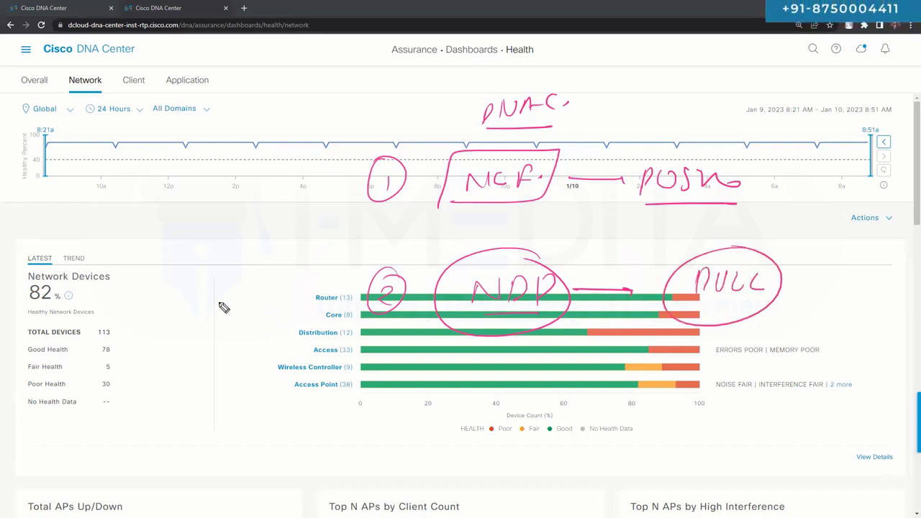
pyautogui.moveTo(216, 305); pyautogui.dragTo(315, 279)
pyautogui.moveTo(218, 407)
pyautogui.mouseDown()
pyautogui.moveTo(298, 473)
pyautogui.moveTo(393, 498)
pyautogui.mouseUp()
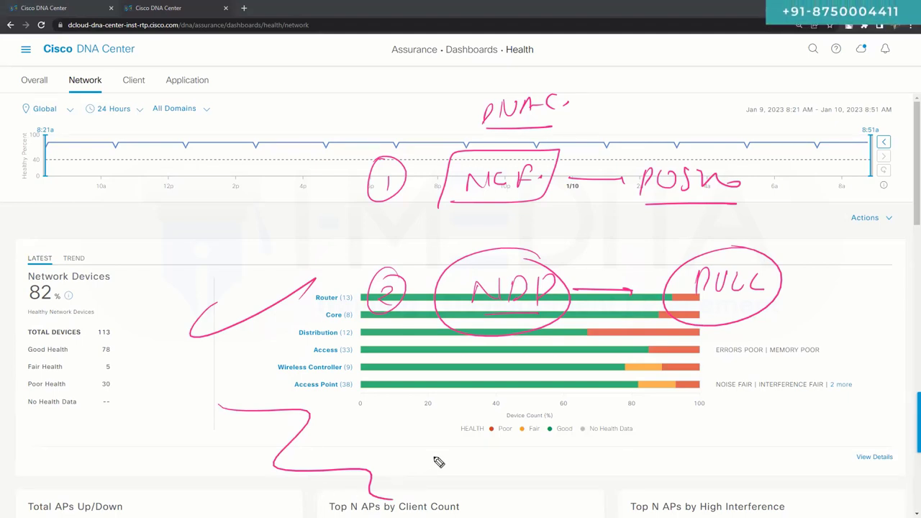
pyautogui.press('Escape')
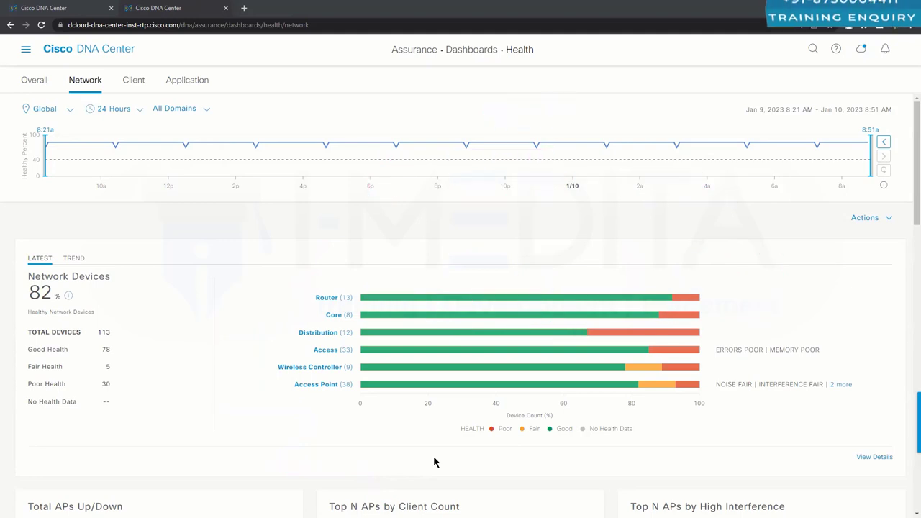
# - Look through the Network health dashboard's access point charts, Network Devices table and WAN link widgets
pyautogui.scroll(-2, 375, 453)
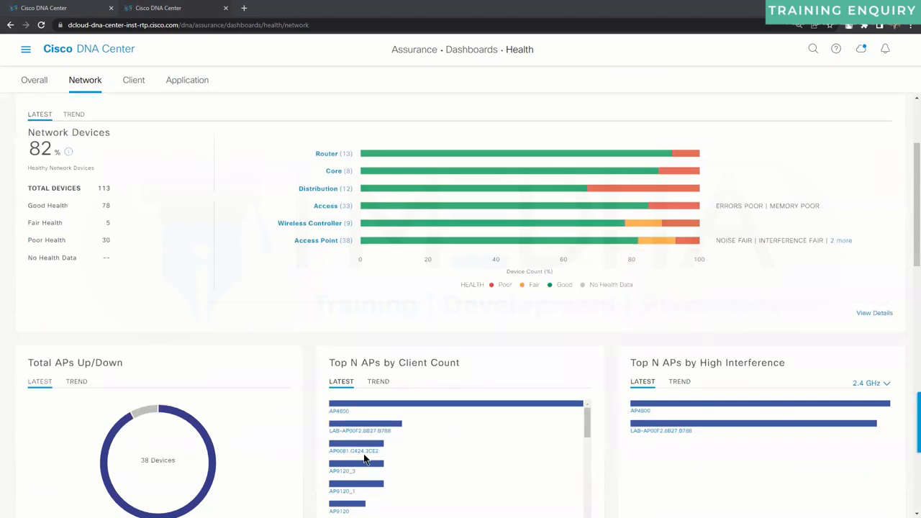
pyautogui.scroll(-3, 365, 447)
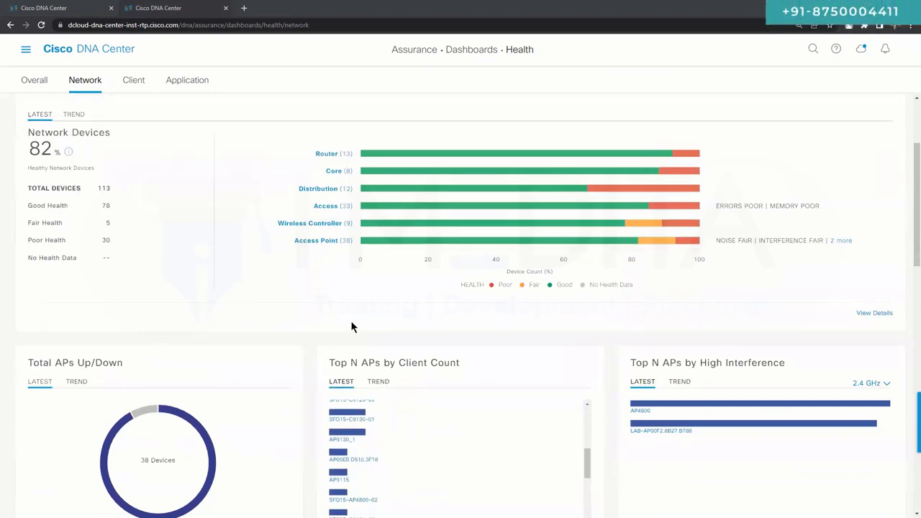
pyautogui.scroll(-5, 352, 327)
pyautogui.scroll(-4, 351, 326)
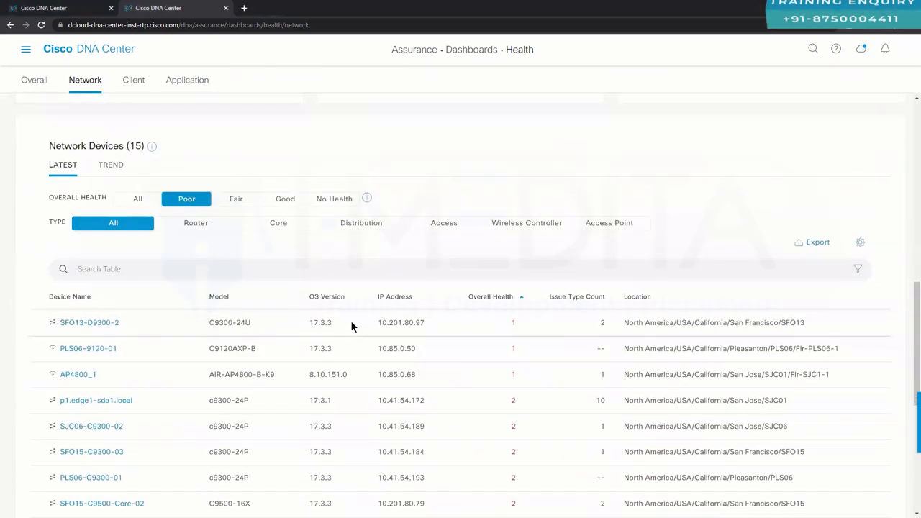
pyautogui.scroll(-2, 351, 326)
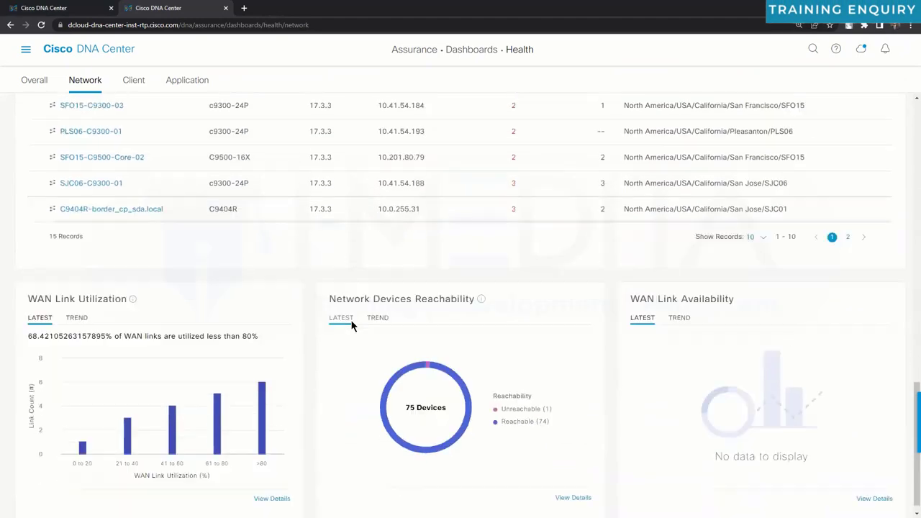
pyautogui.scroll(14, 352, 326)
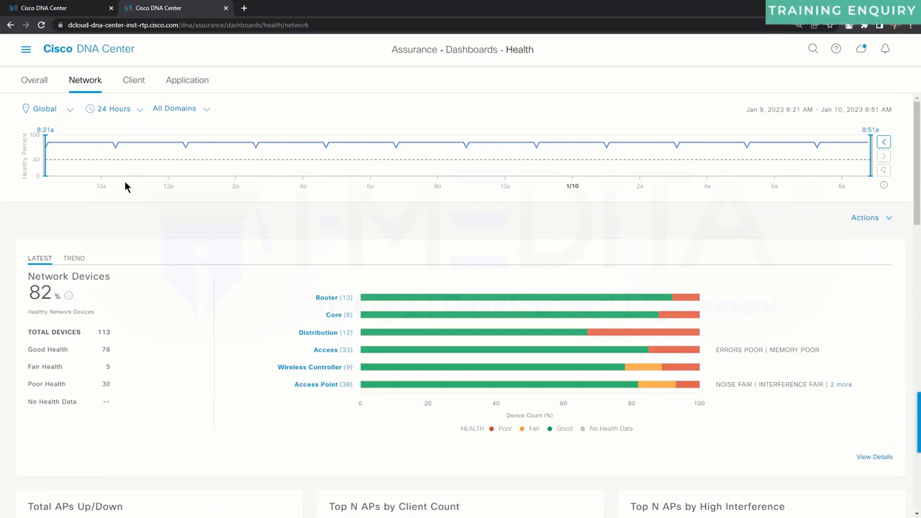
# - Open the Assurance Issues dashboard and show the instances of the Layer 2 loop symptoms issue
pyautogui.click(25, 50)
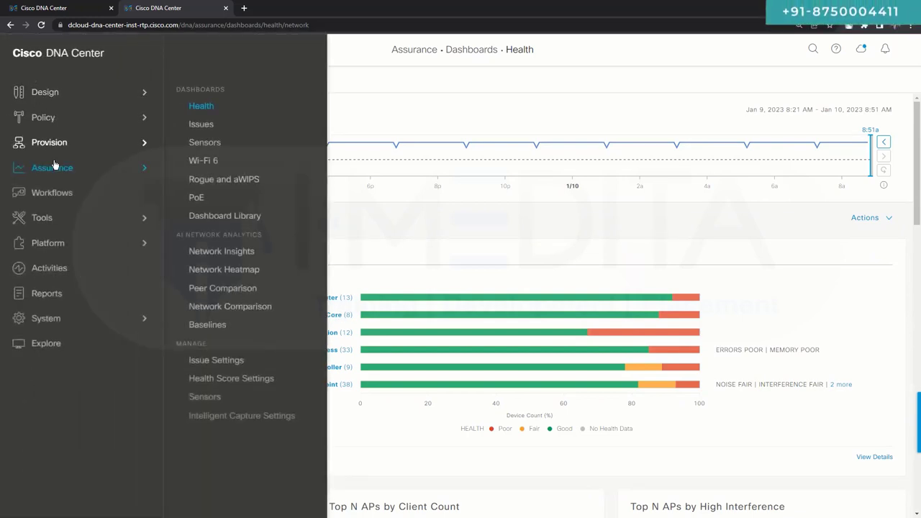
pyautogui.click(193, 125)
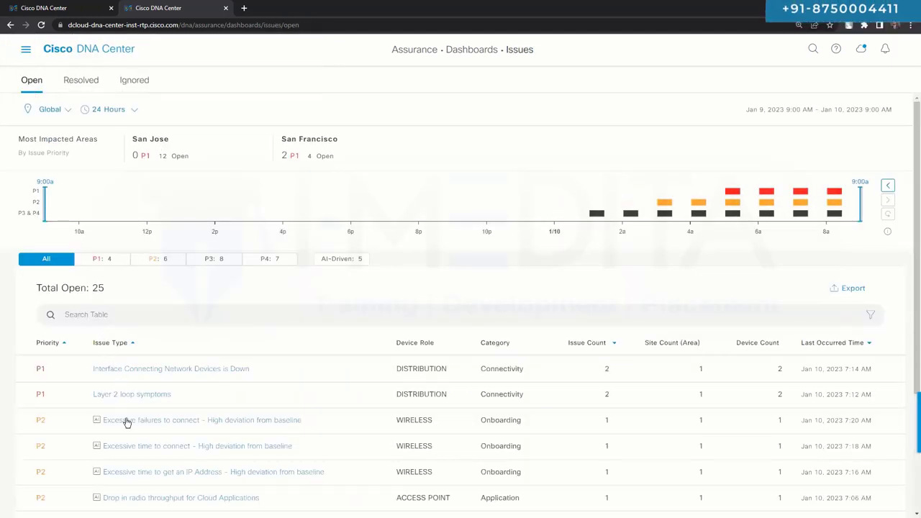
pyautogui.scroll(-1, 280, 298)
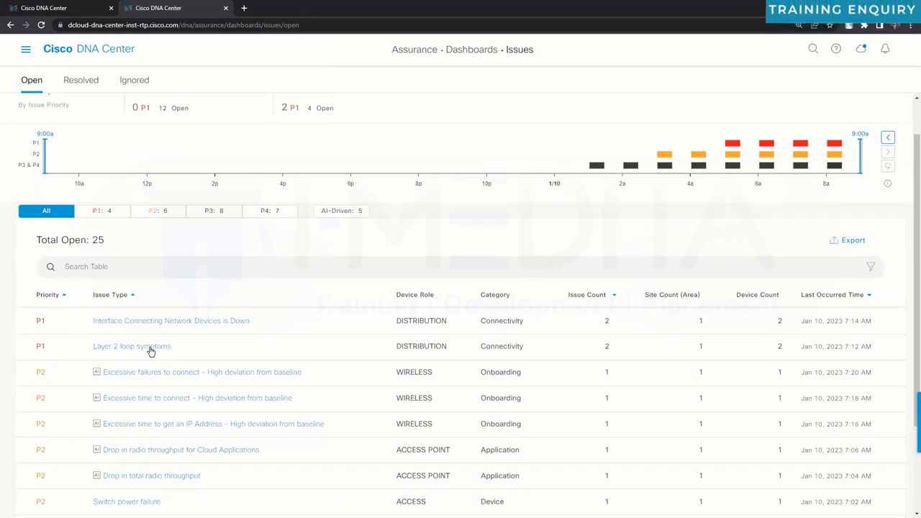
pyautogui.click(150, 348)
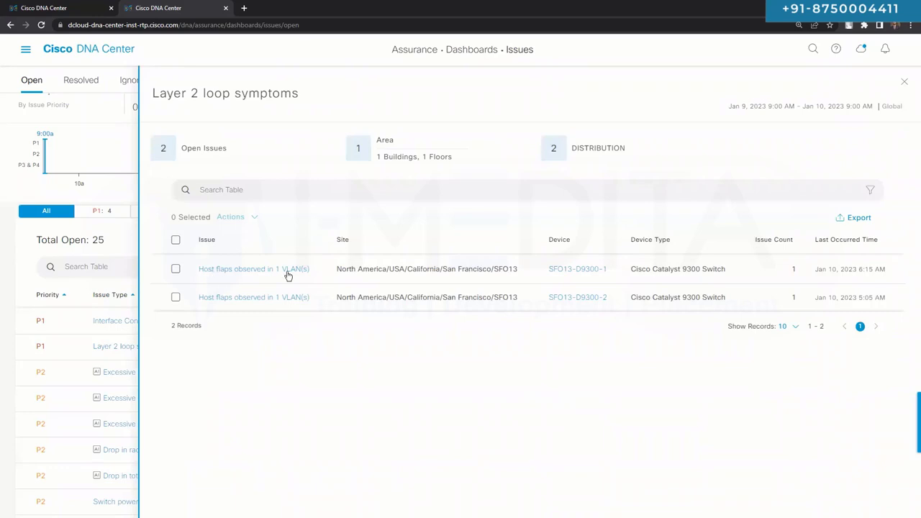
# - Highlight the site of the SFO13-D9300-1 issue, open its host flaps instance and review the problem details and relevant events
pyautogui.tripleClick(370, 269)
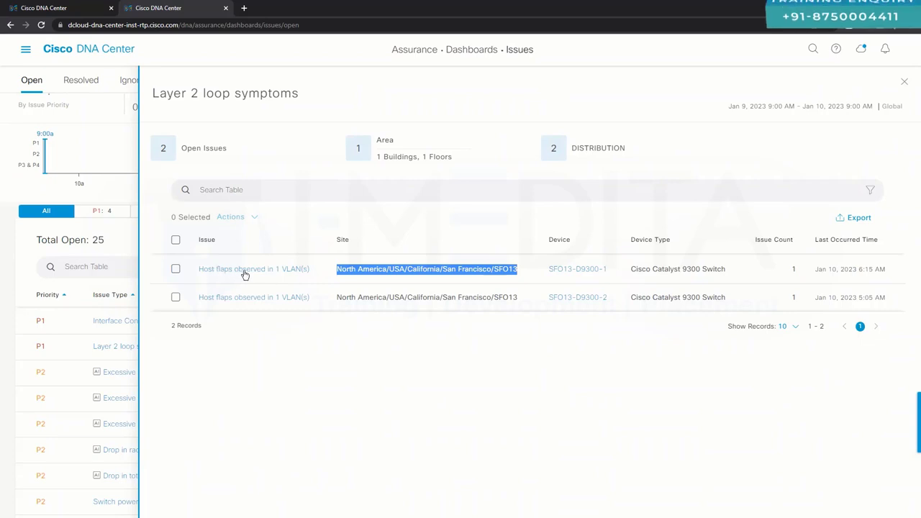
pyautogui.click(244, 272)
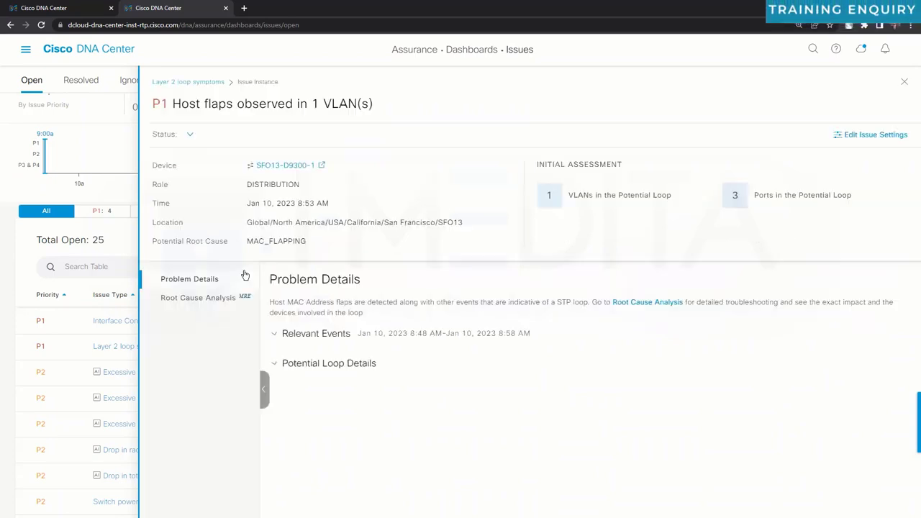
pyautogui.scroll(-5, 245, 275)
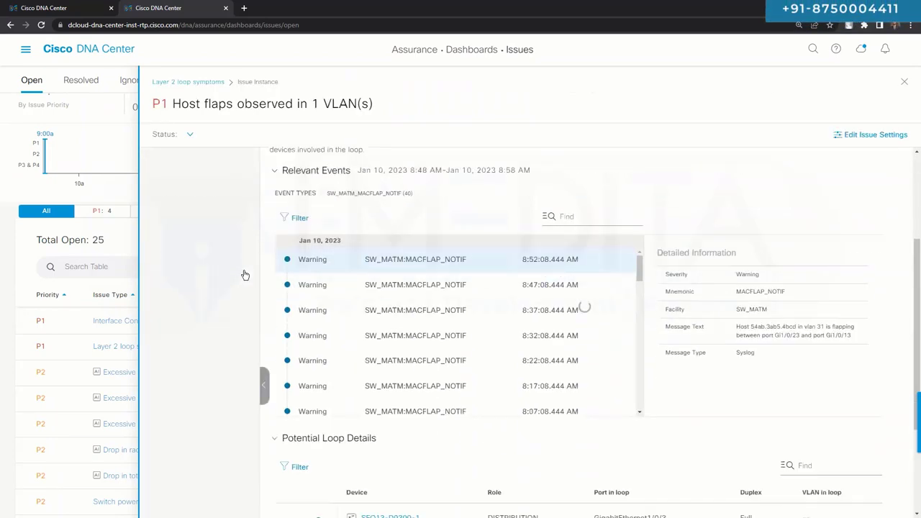
pyautogui.scroll(5, 244, 276)
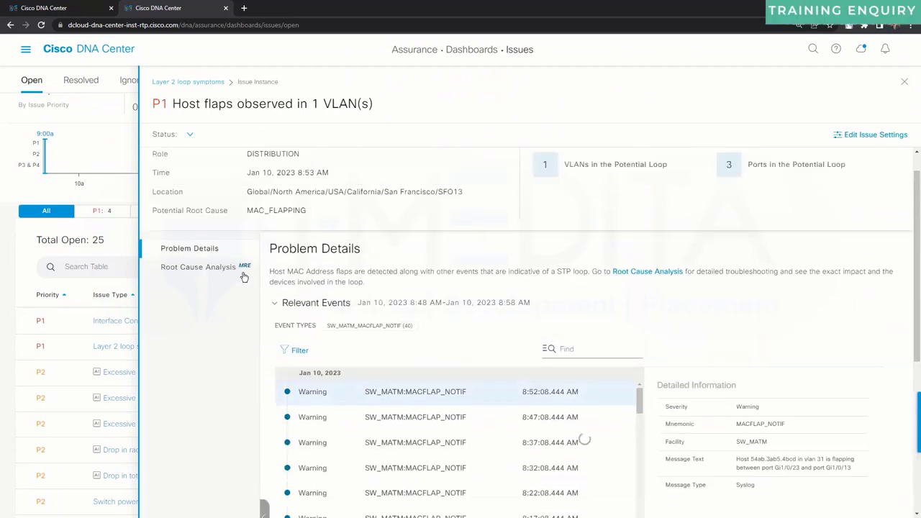
# - Show the issue's Root Cause Analysis and highlight the word Machine in the Machine Reasoning Engine description
pyautogui.click(203, 276)
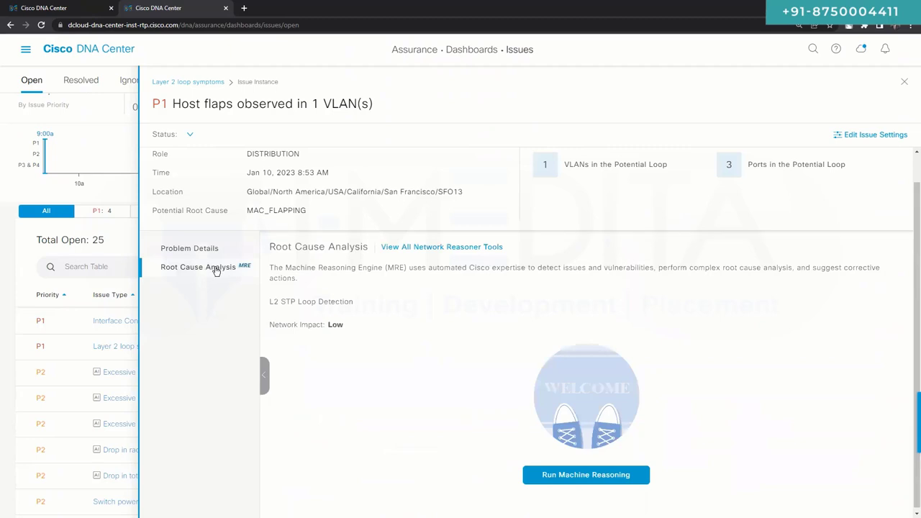
pyautogui.doubleClick(301, 267)
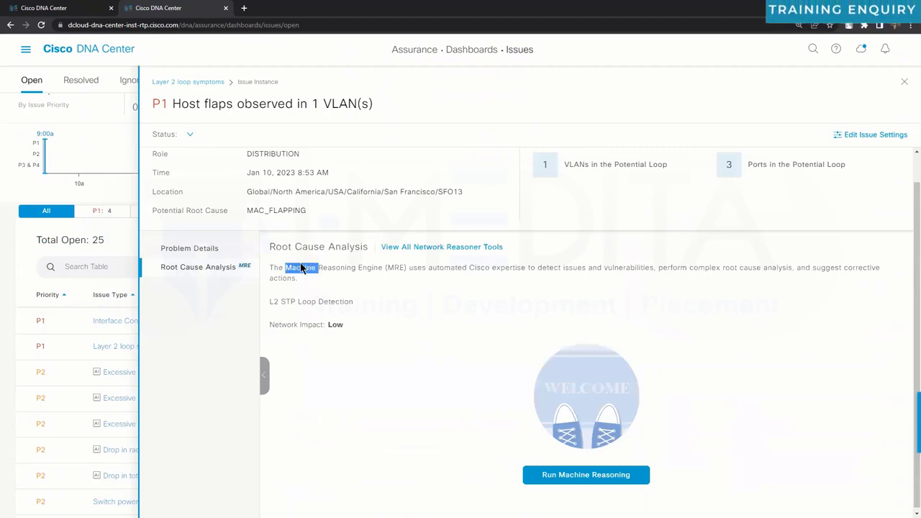
pyautogui.click(301, 268)
pyautogui.doubleClick(301, 268)
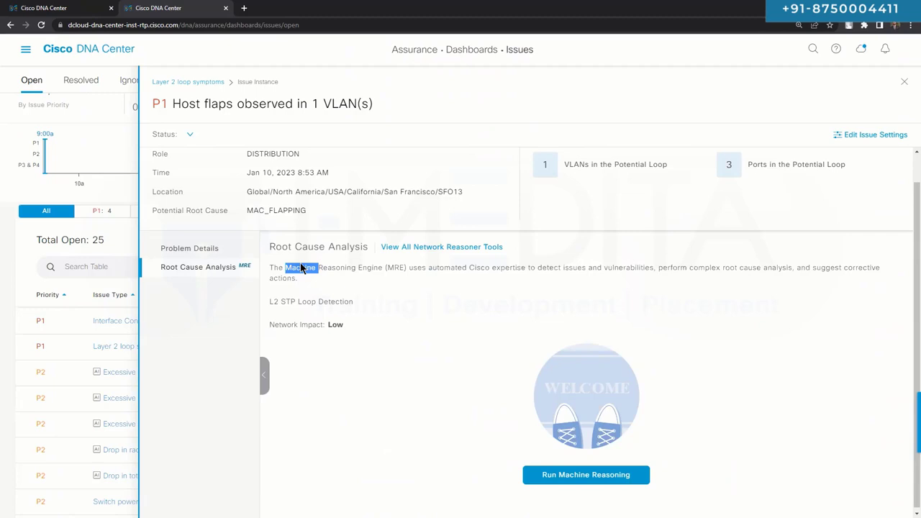
# - Run Machine Reasoning on the host flaps issue and view the details of its conclusions
pyautogui.click(566, 477)
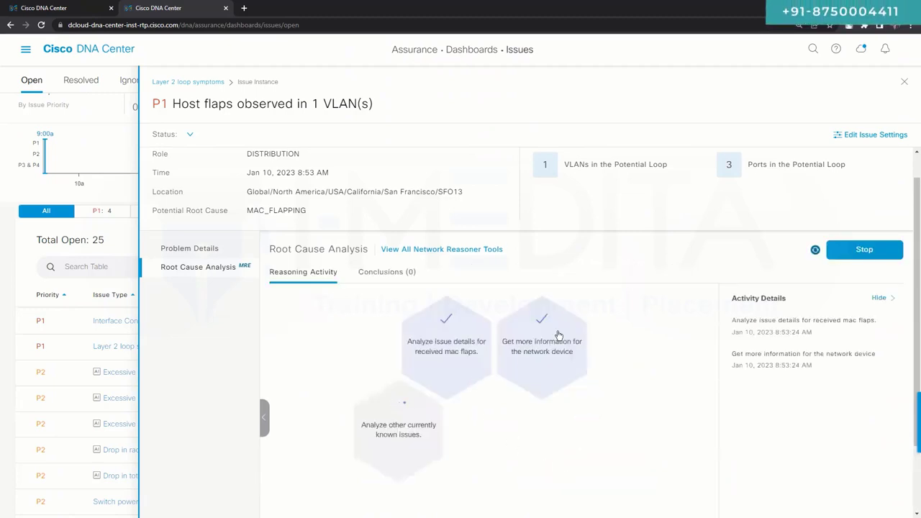
pyautogui.scroll(-1, 578, 312)
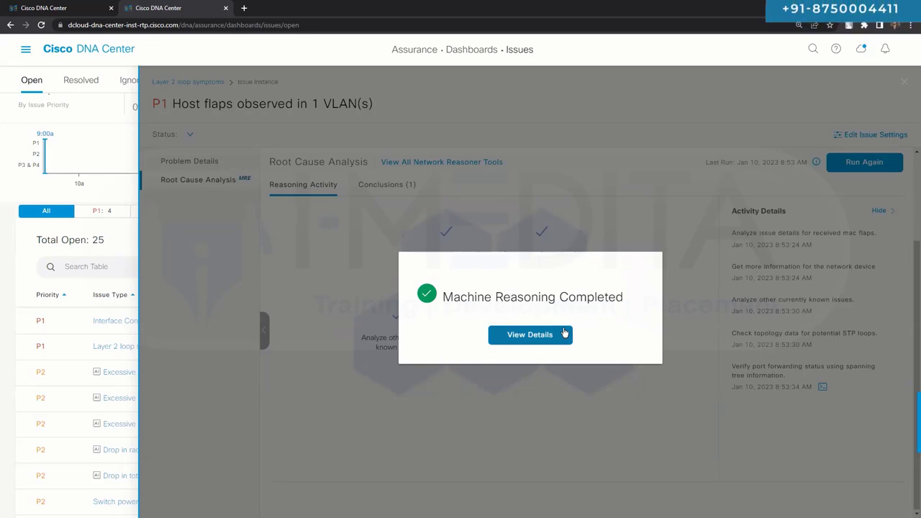
pyautogui.click(564, 334)
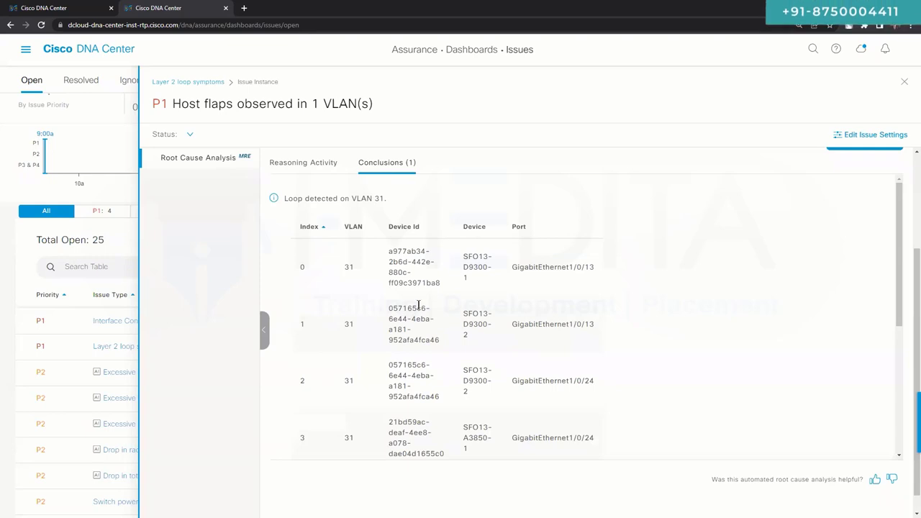
# - Read through the root cause conclusions, highlighting the word Loop and the suggested action sentence
pyautogui.scroll(-4, 431, 313)
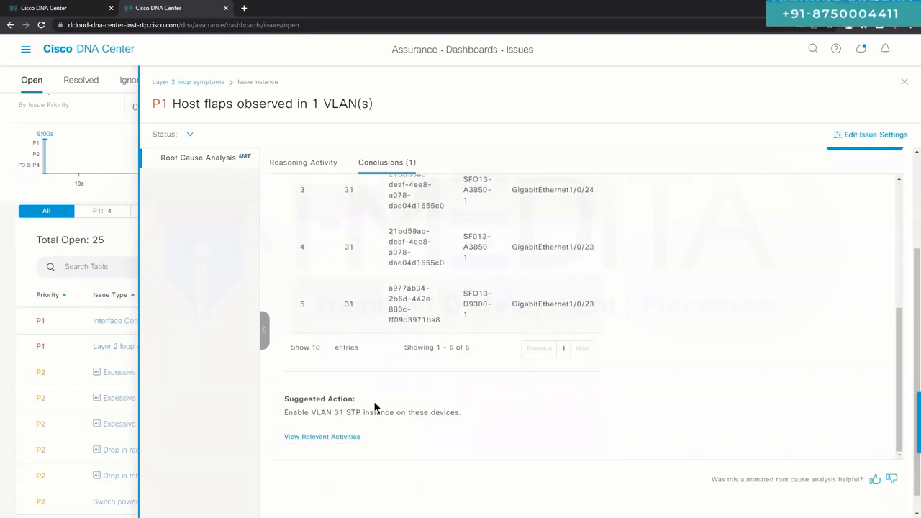
pyautogui.scroll(5, 379, 396)
pyautogui.doubleClick(299, 197)
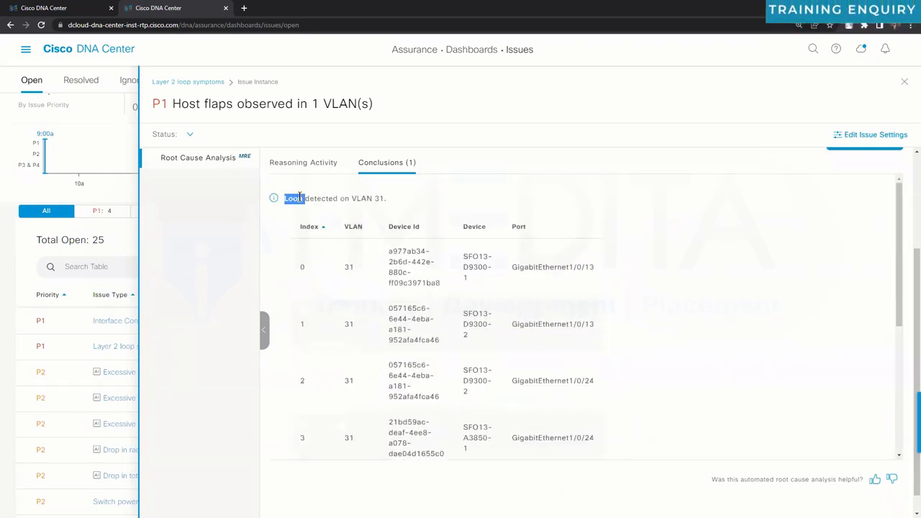
pyautogui.scroll(-4, 338, 295)
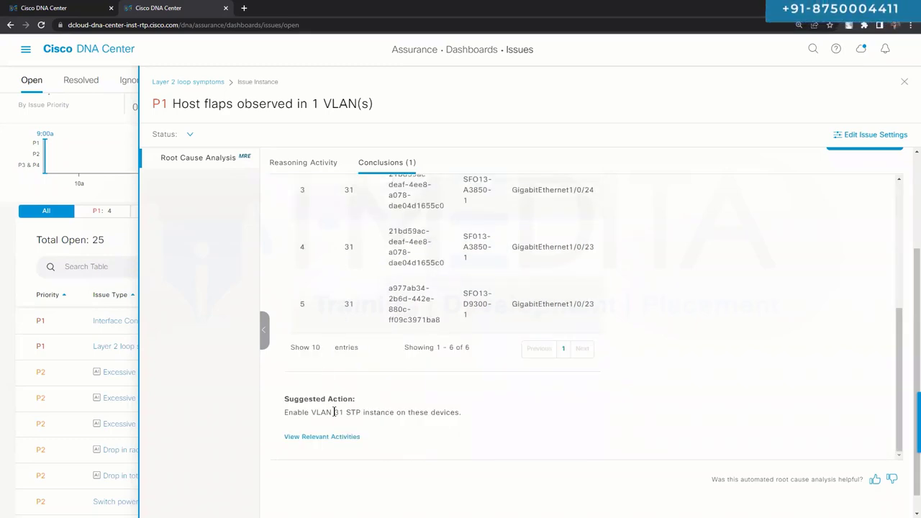
pyautogui.tripleClick(335, 413)
pyautogui.scroll(2, 384, 352)
pyautogui.scroll(-2, 384, 351)
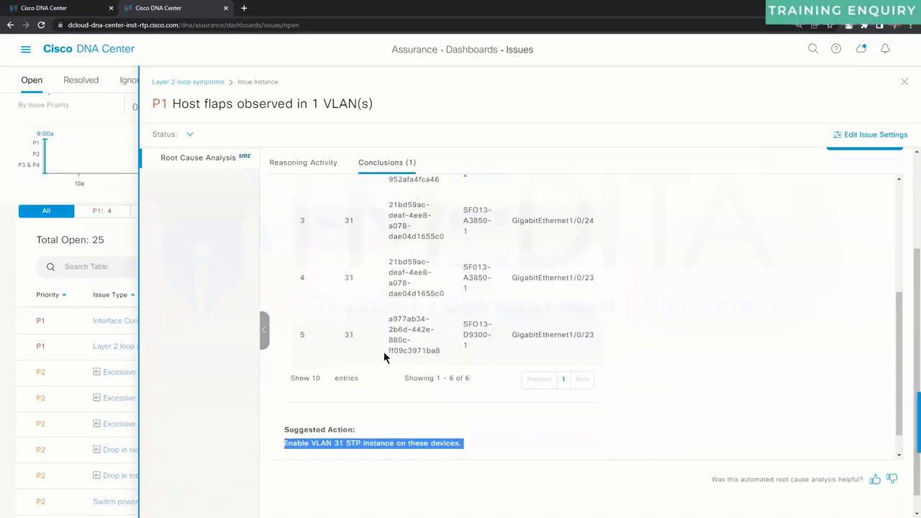
# - Compare the looped device and port table with the suggested action, highlighting VLAN 31 STP in its sentence
pyautogui.moveTo(311, 412); pyautogui.dragTo(361, 412)
pyautogui.scroll(3, 372, 410)
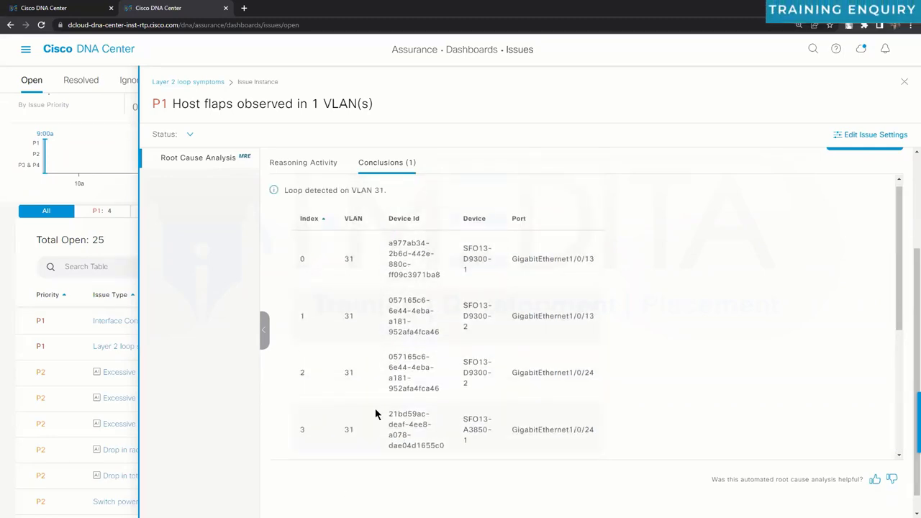
pyautogui.scroll(-3, 375, 414)
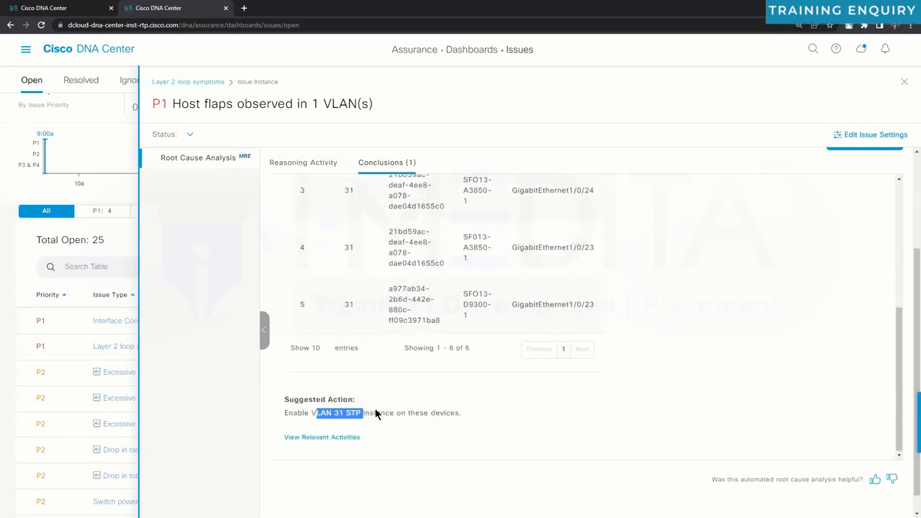
pyautogui.tripleClick(375, 412)
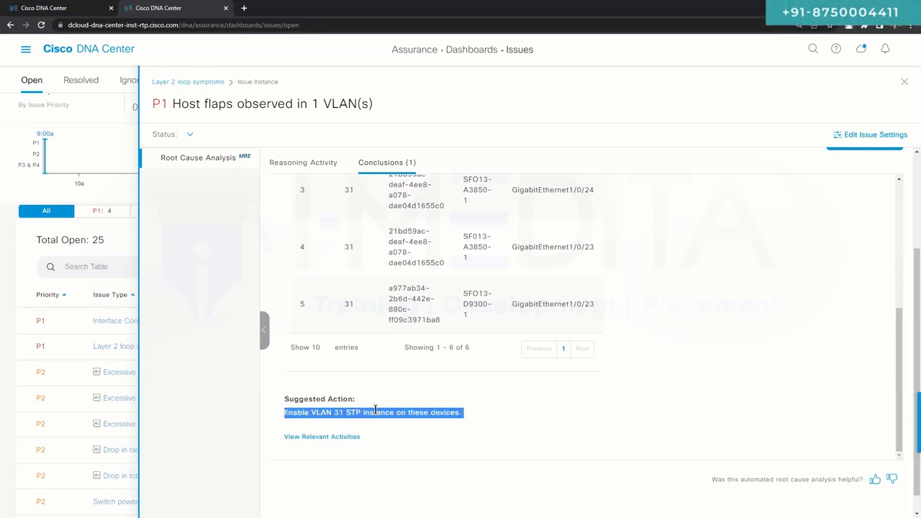
pyautogui.scroll(1, 375, 412)
pyautogui.scroll(-1, 375, 408)
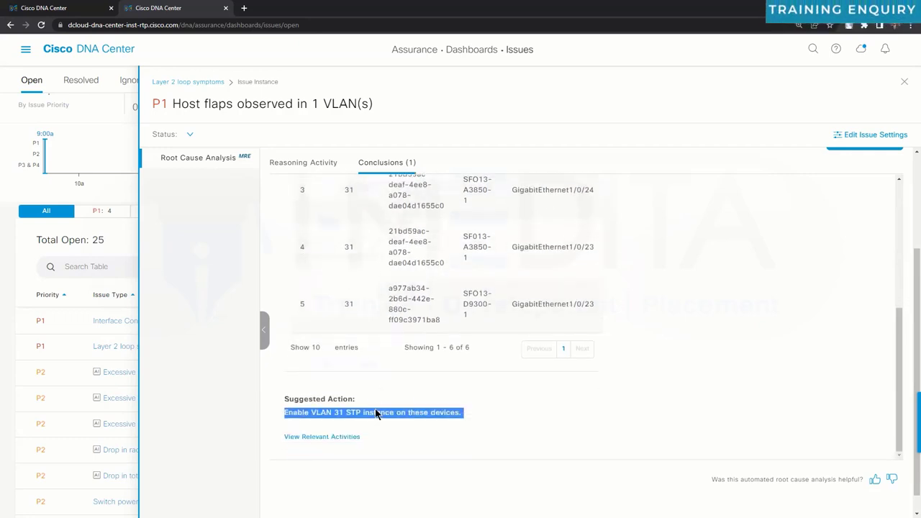
pyautogui.doubleClick(375, 410)
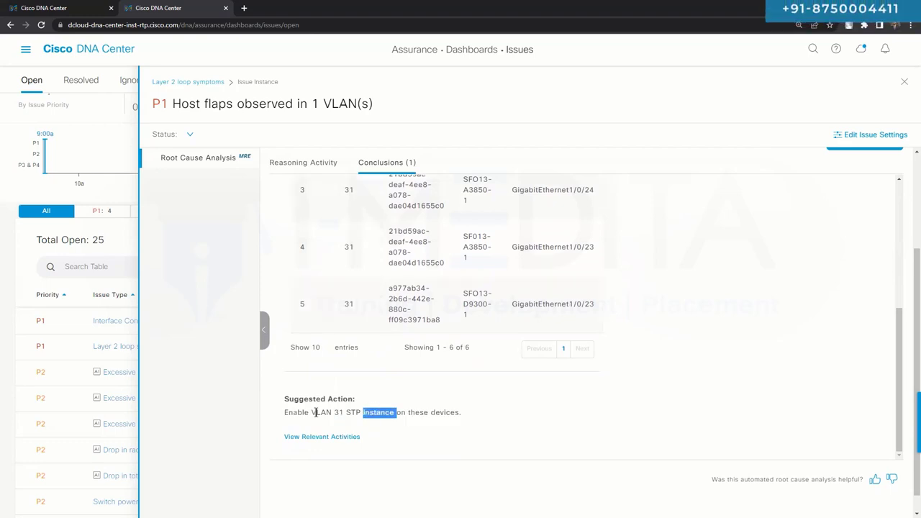
pyautogui.moveTo(311, 412); pyautogui.dragTo(364, 411)
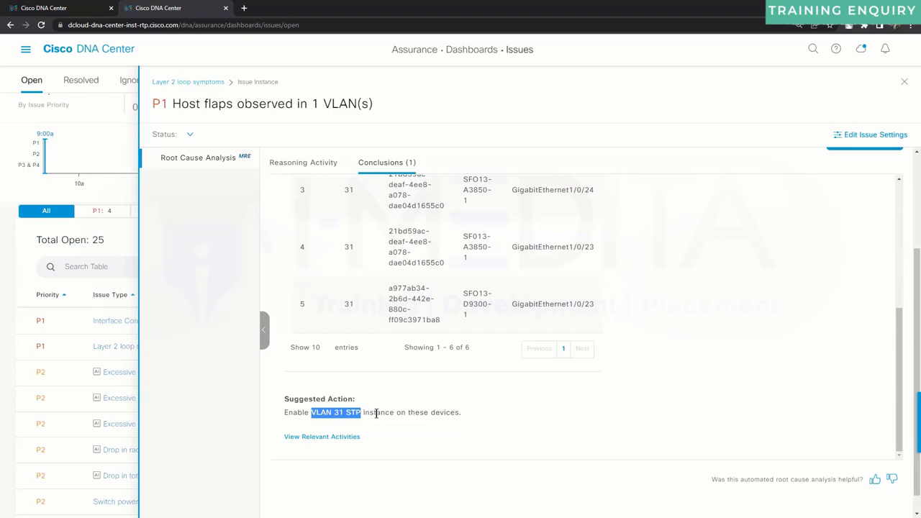
# - Highlight the loop detection statement above the table, and the VLAN number 31 in the suggested action
pyautogui.scroll(3, 376, 412)
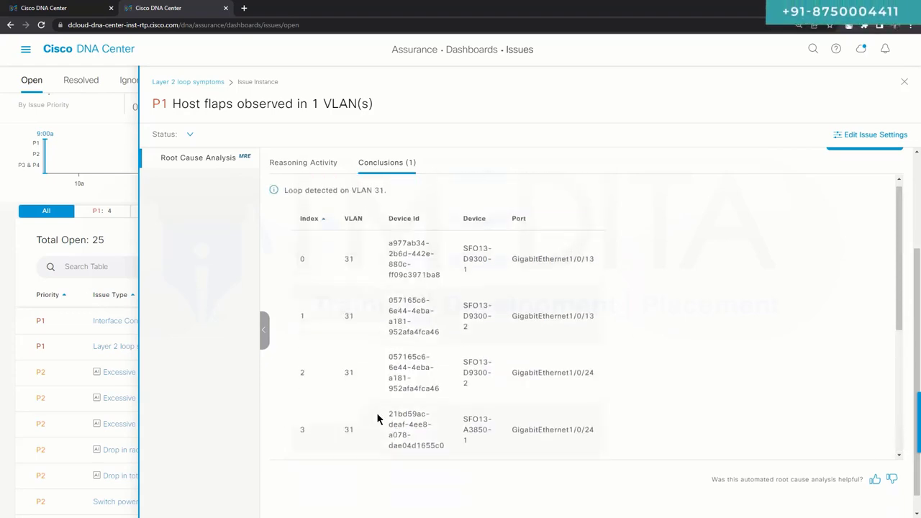
pyautogui.tripleClick(311, 190)
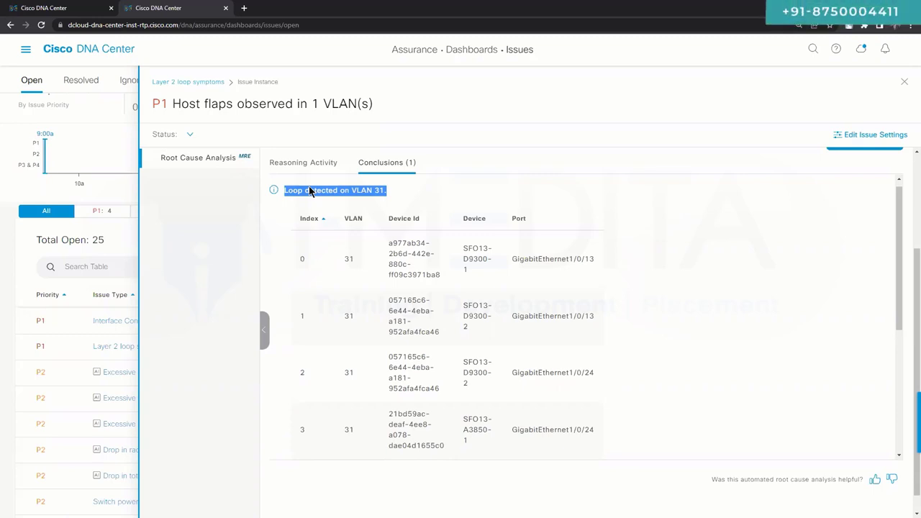
pyautogui.scroll(-5, 343, 308)
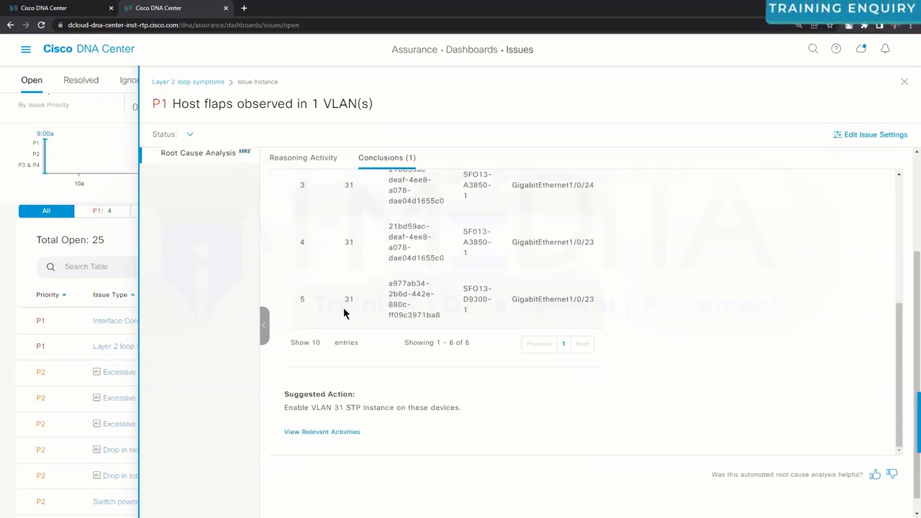
pyautogui.doubleClick(363, 391)
pyautogui.moveTo(356, 377); pyautogui.dragTo(284, 378)
pyautogui.click(340, 391)
pyautogui.doubleClick(338, 391)
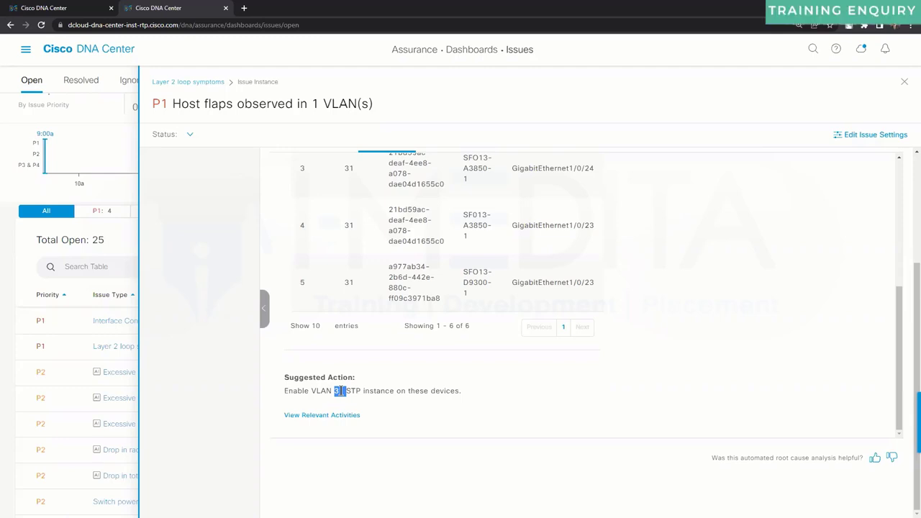
# - Leave the issue details and open the Assurance Health dashboard's overall view
pyautogui.click(26, 50)
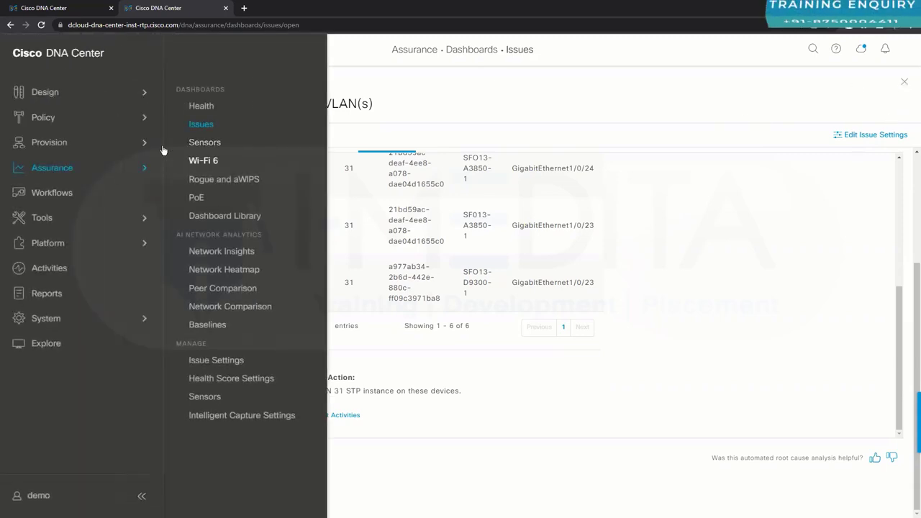
pyautogui.click(195, 108)
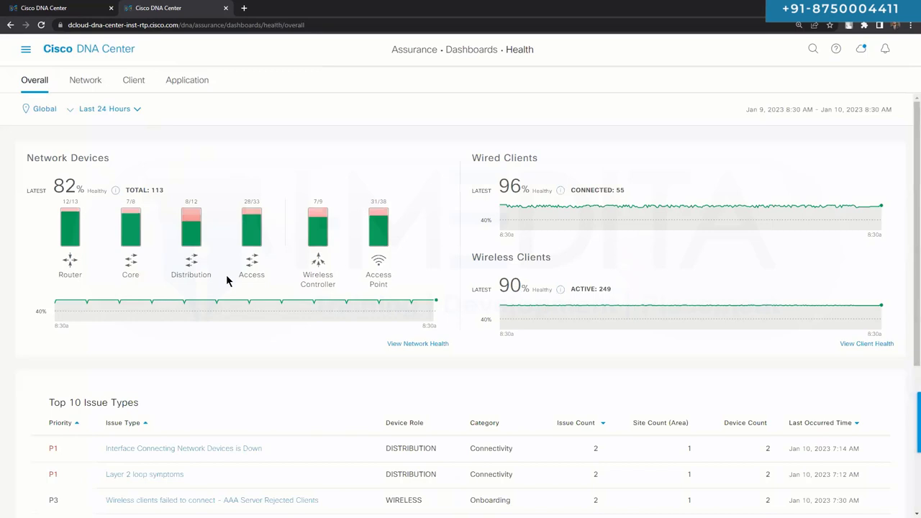
# - Review the Top 10 Issue Types table on the overall health dashboard
pyautogui.scroll(-1, 227, 280)
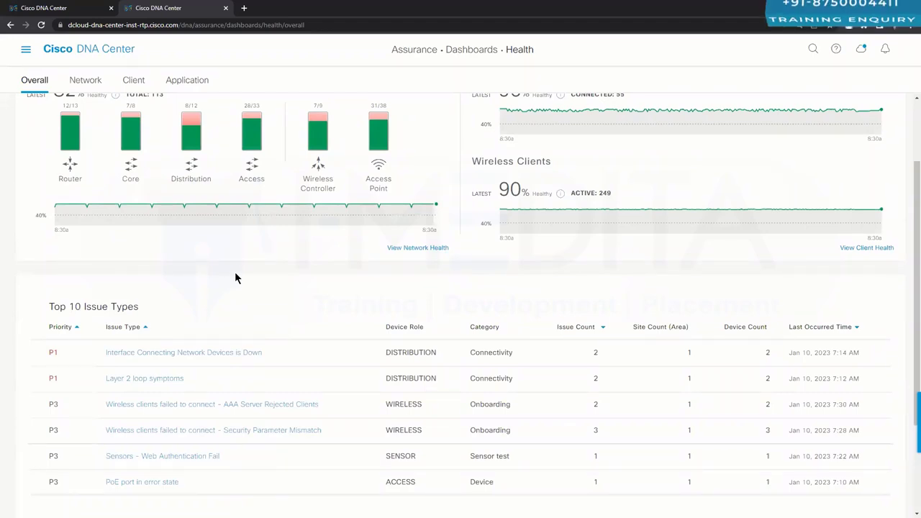
pyautogui.scroll(-2, 235, 276)
pyautogui.scroll(3, 240, 274)
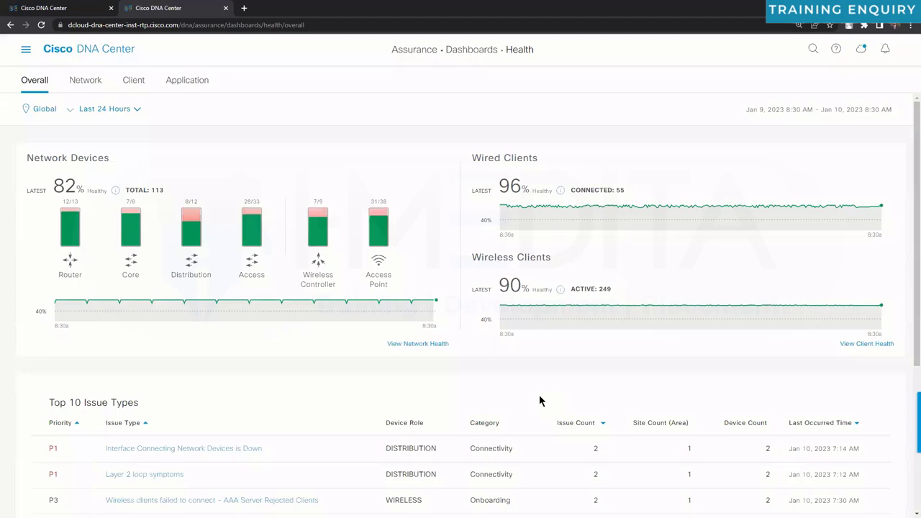
# - Return to the Cisco DNA Center home page and close the other Cisco DNA Center browser tab
pyautogui.click(26, 49)
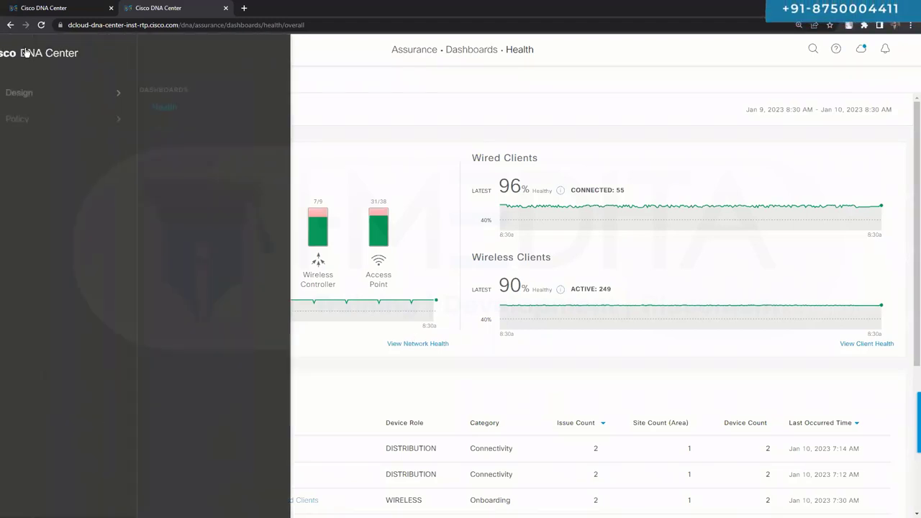
pyautogui.moveTo(45, 90)
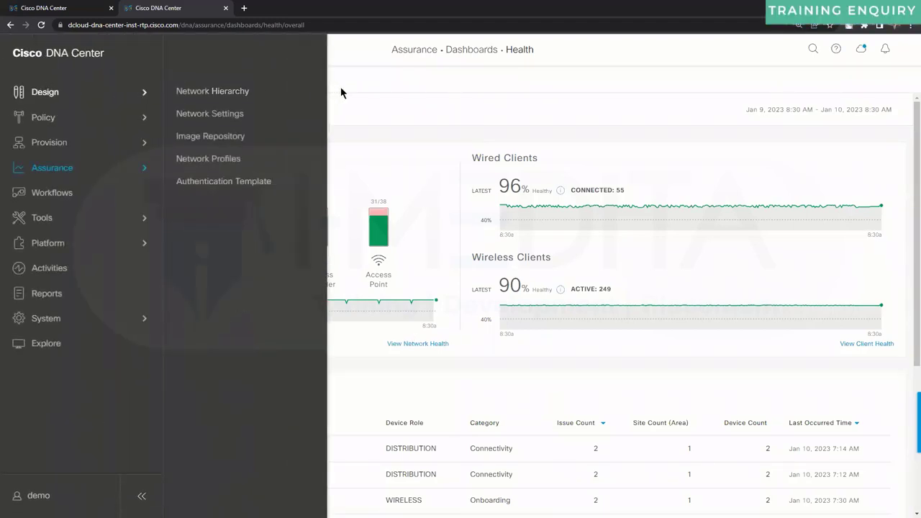
pyautogui.click(186, 90)
pyautogui.click(100, 56)
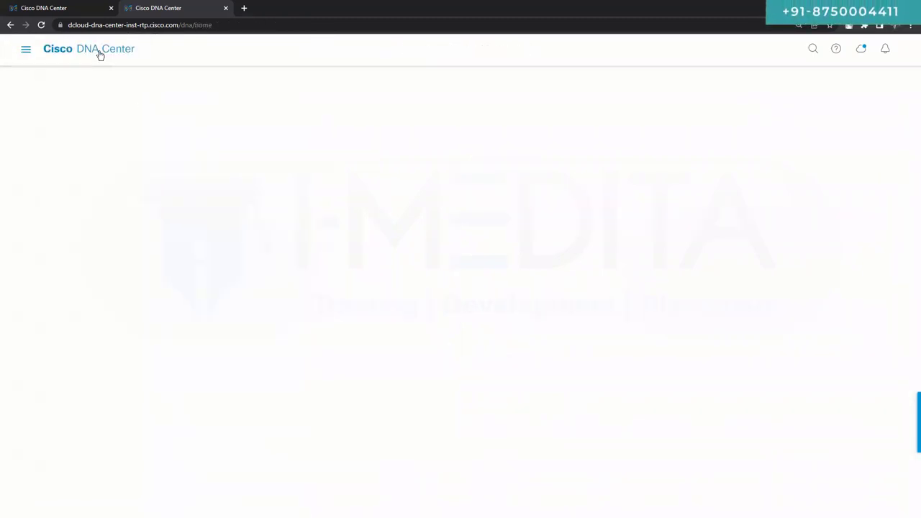
pyautogui.click(111, 8)
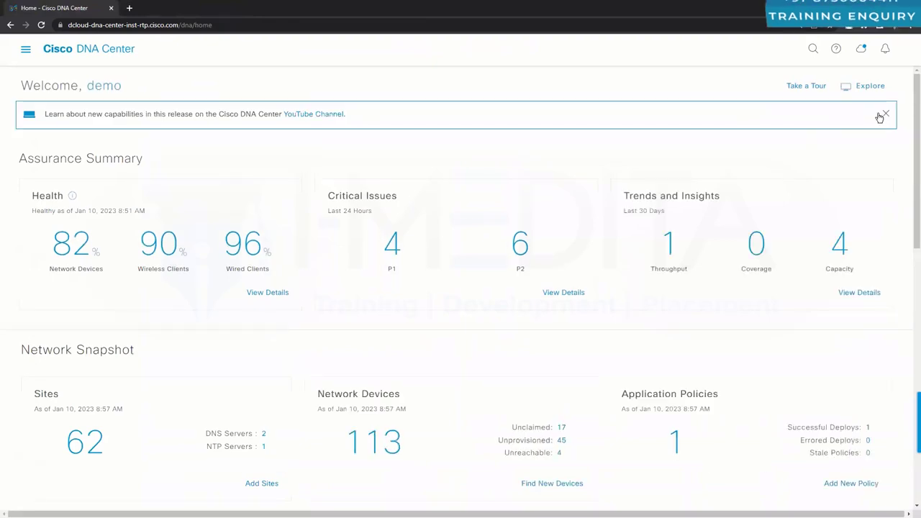
# - Dismiss the new capabilities banner on the home page and review the Network Snapshot section
pyautogui.click(886, 113)
pyautogui.scroll(-3, 471, 216)
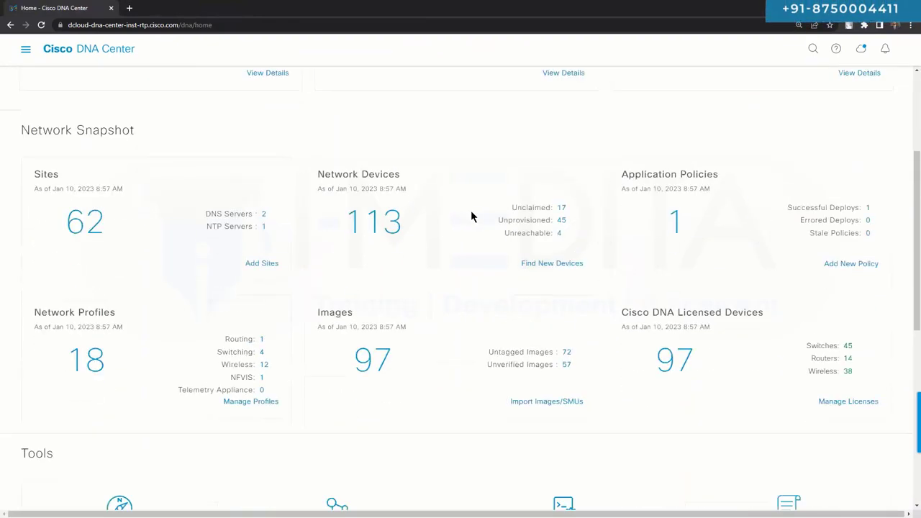
pyautogui.scroll(4, 472, 214)
# - Open the Design network settings and review the global AAA, DHCP, DNS and NTP server entries
pyautogui.click(25, 50)
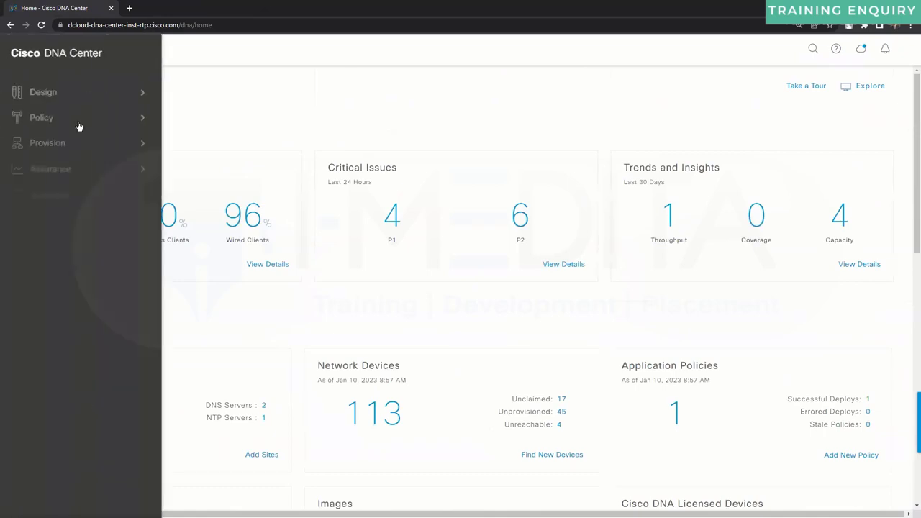
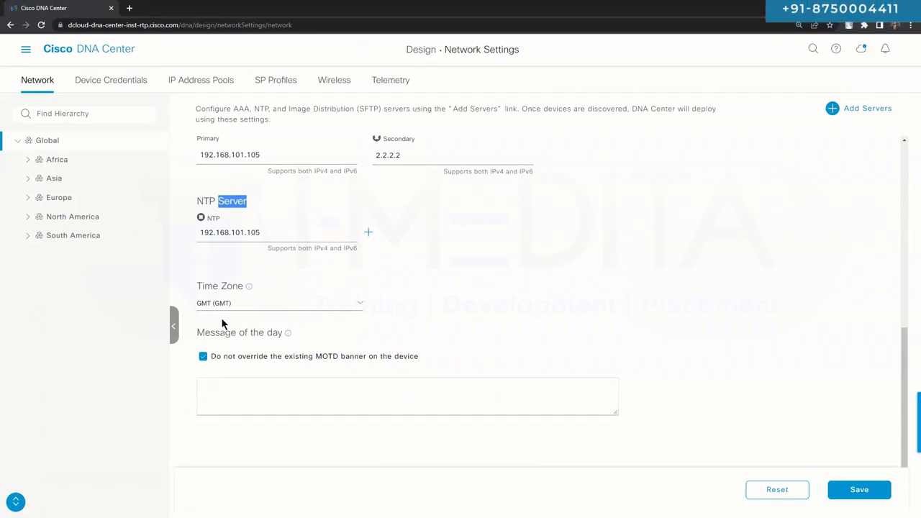
pyautogui.scroll(10, 221, 317)
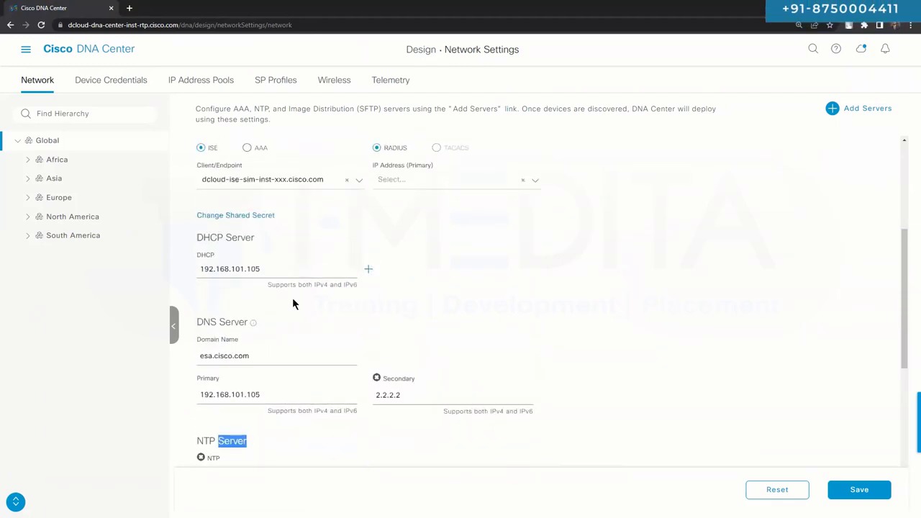
# - Try selecting Image Distribution as an additional server type for the global network, and dismiss the Add Servers dialog
pyautogui.click(849, 109)
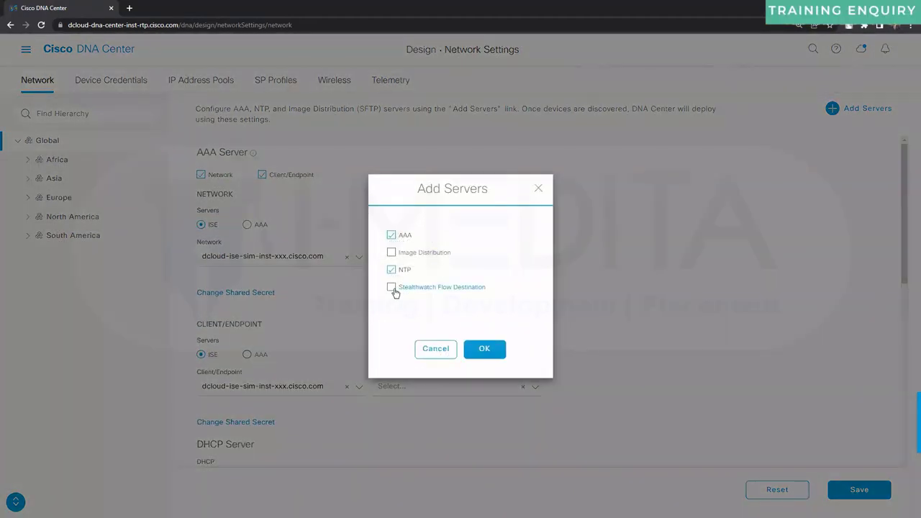
pyautogui.click(407, 253)
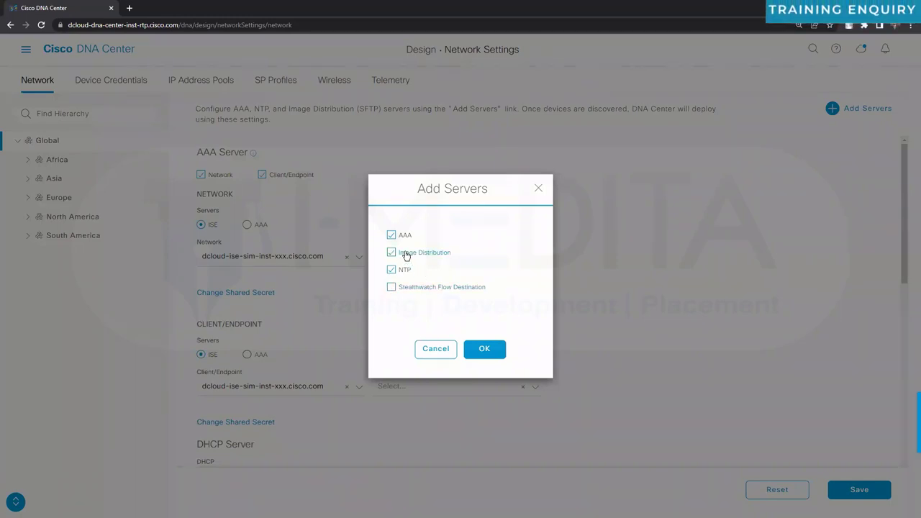
pyautogui.click(539, 189)
pyautogui.scroll(-3, 316, 201)
pyautogui.scroll(3, 316, 202)
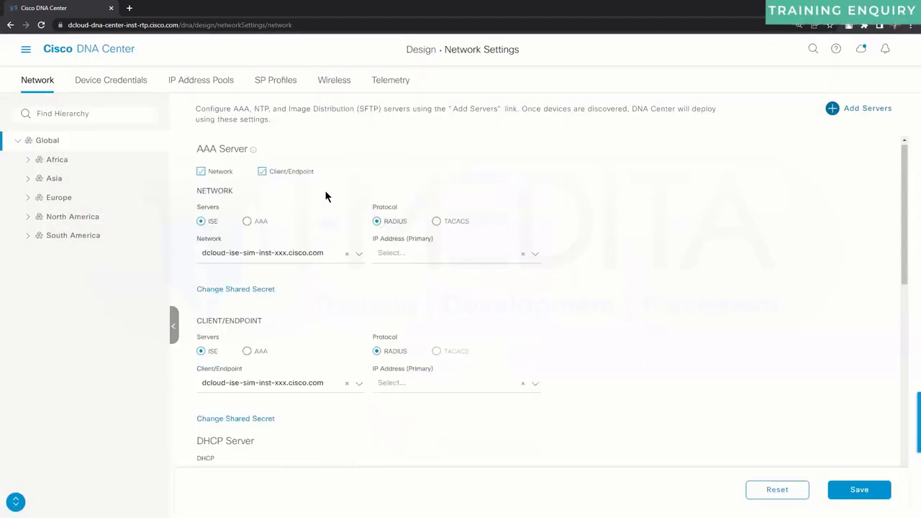
# - Enable an external SNMP trap server and an external syslog server in the global Telemetry settings, leaving their IP addresses blank
pyautogui.click(406, 85)
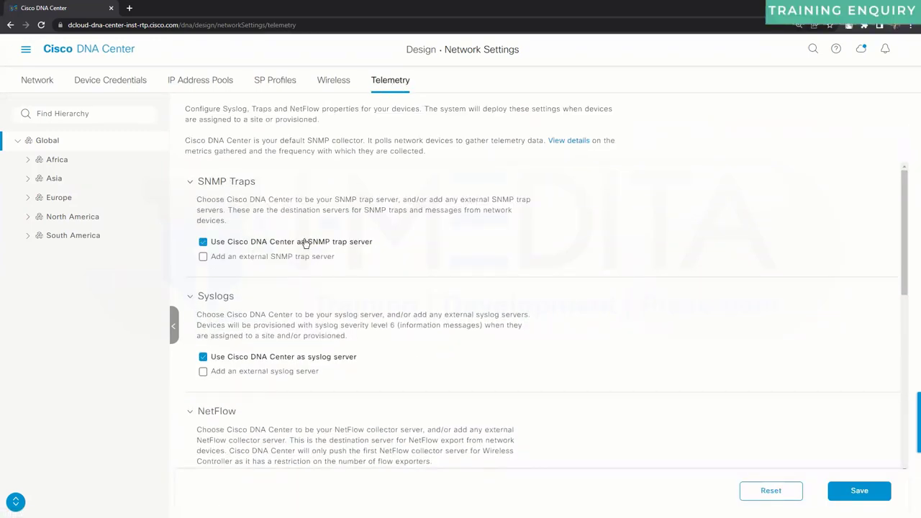
pyautogui.click(202, 258)
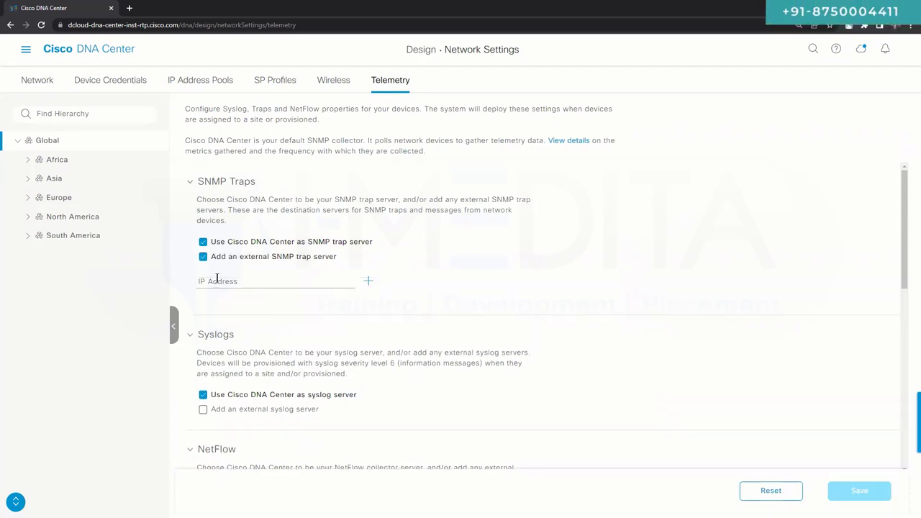
pyautogui.click(217, 278)
pyautogui.scroll(-3, 218, 278)
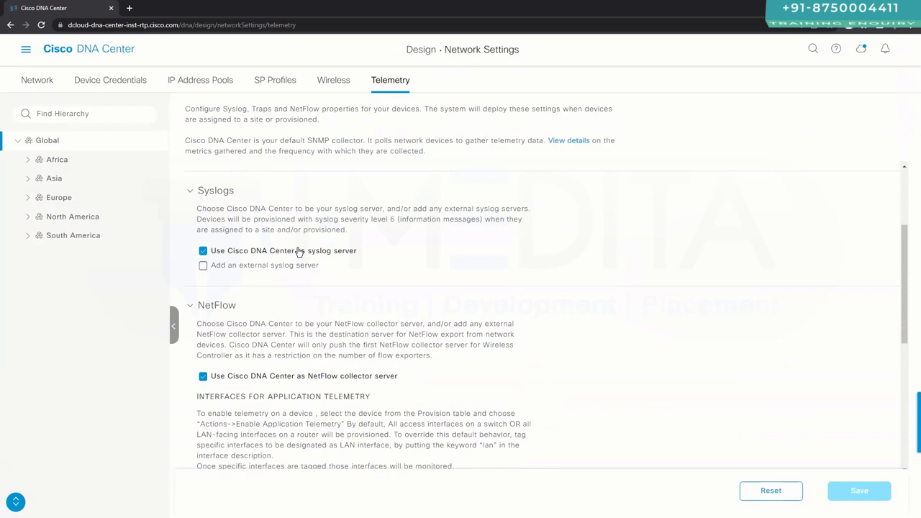
pyautogui.click(215, 267)
pyautogui.click(239, 287)
pyautogui.click(451, 276)
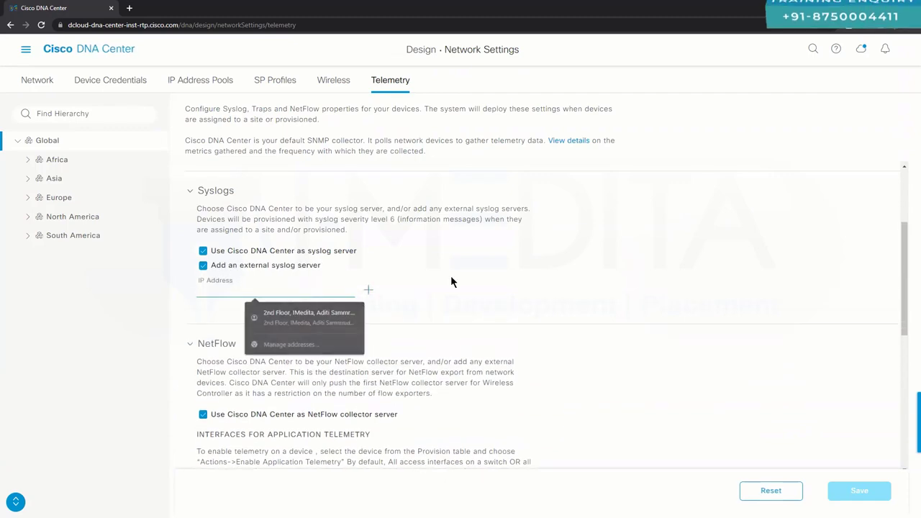
# - Review the NetFlow collector settings, and enable wired client monitoring and Wireless Telemetry
pyautogui.scroll(-3, 451, 275)
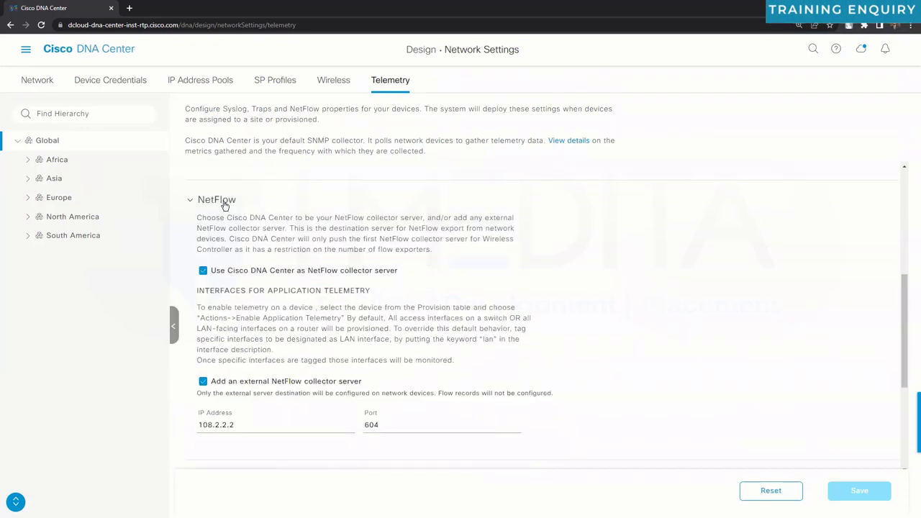
pyautogui.scroll(-3, 241, 252)
pyautogui.scroll(-1, 241, 251)
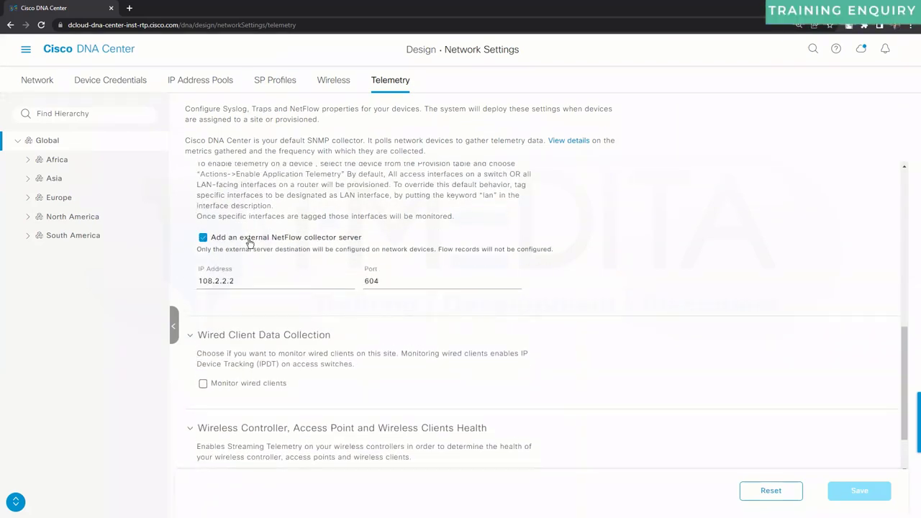
pyautogui.doubleClick(335, 352)
pyautogui.click(203, 386)
pyautogui.scroll(-1, 458, 346)
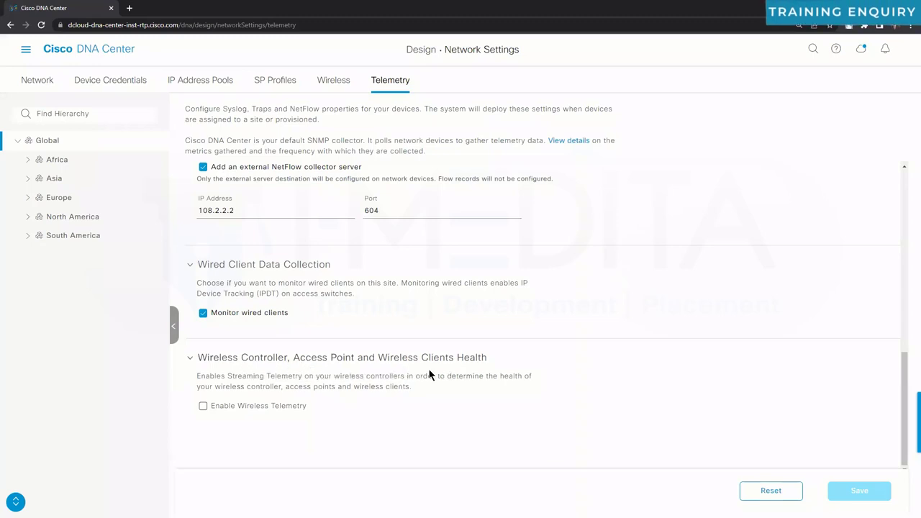
pyautogui.click(204, 407)
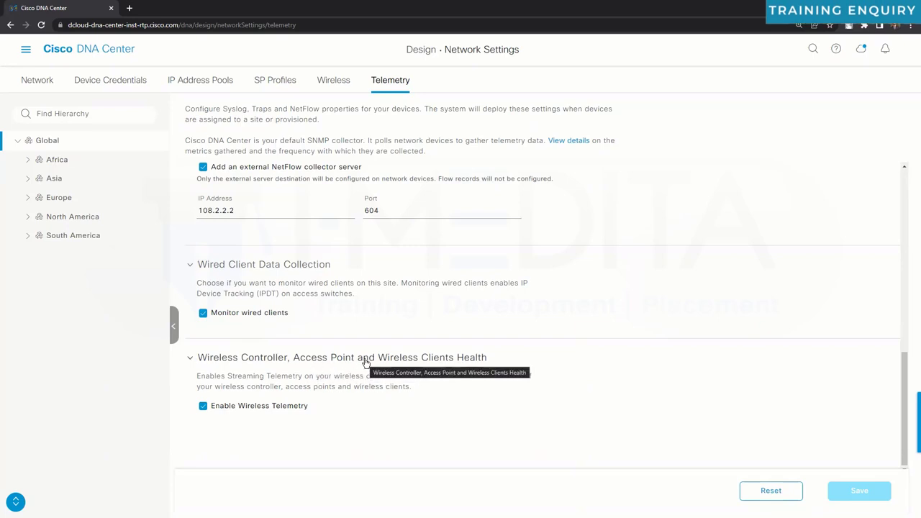
# - Review the SNMP, syslog, NetFlow, wired client and wireless sections of the Telemetry settings
pyautogui.scroll(5, 366, 368)
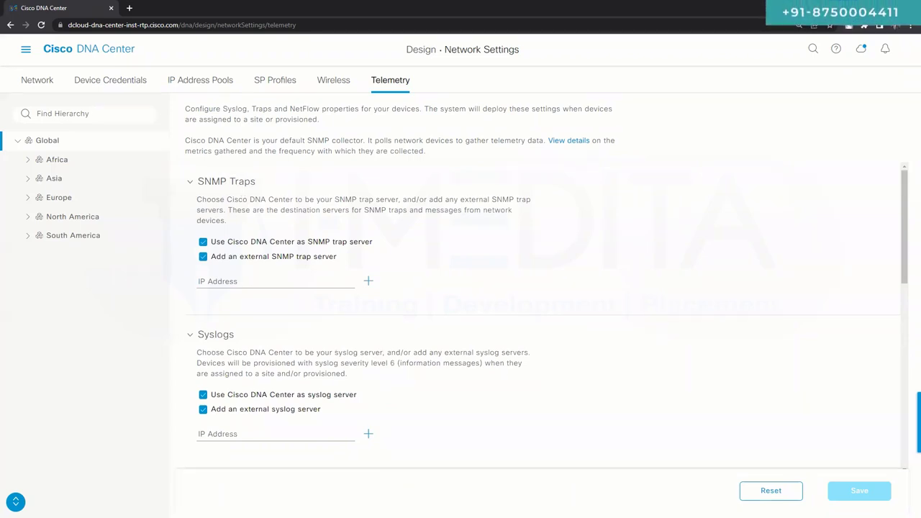
pyautogui.scroll(-1, 414, 331)
pyautogui.scroll(-3, 413, 331)
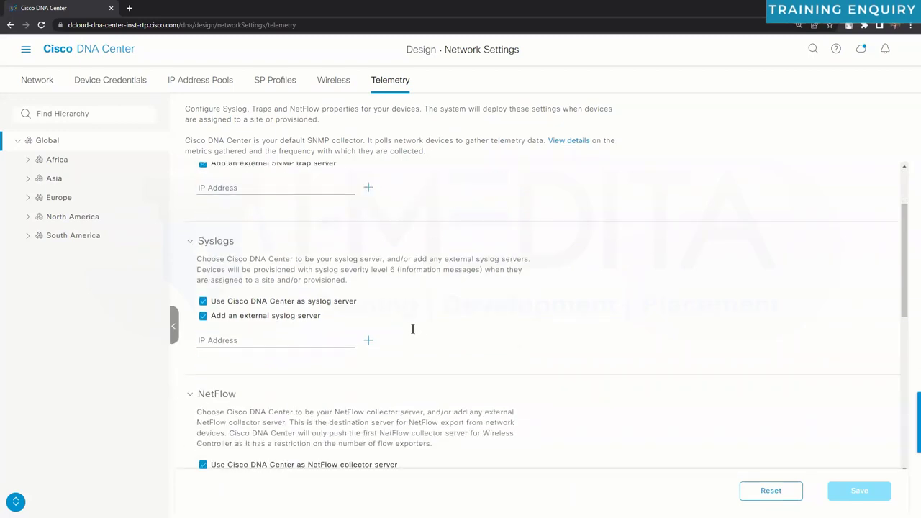
pyautogui.scroll(-3, 413, 331)
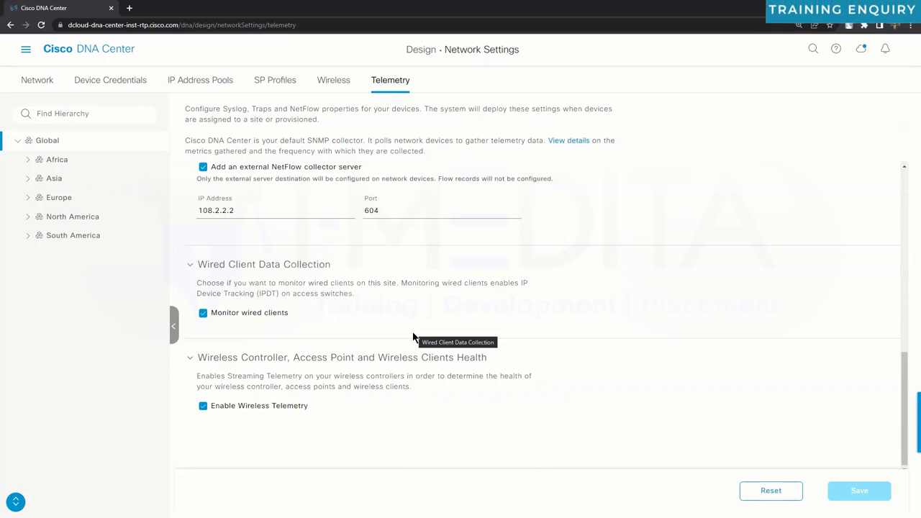
pyautogui.scroll(5, 413, 336)
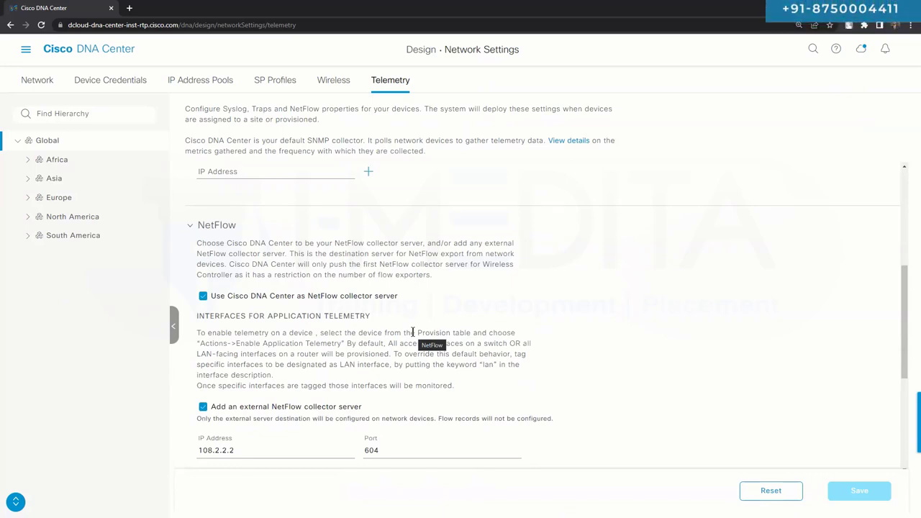
pyautogui.scroll(4, 413, 335)
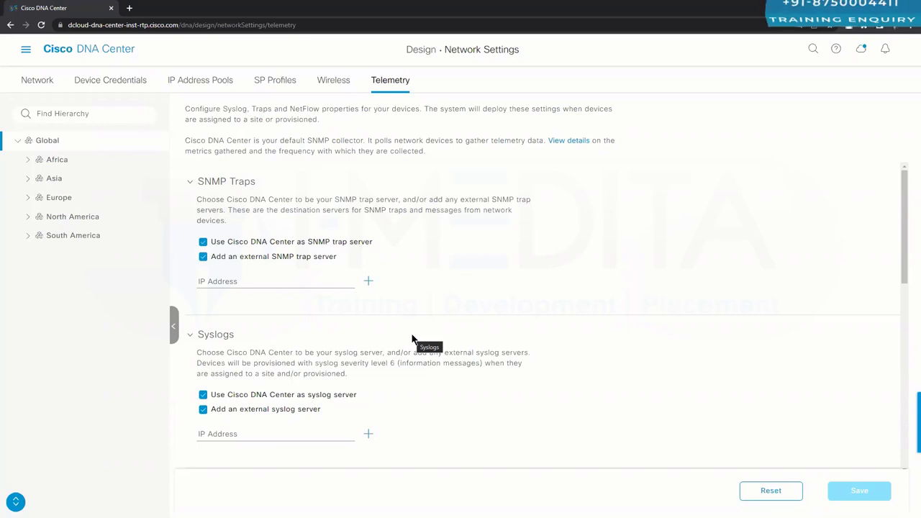
# - Open the Assurance Health dashboard and review its network device health and top issue types
pyautogui.click(25, 49)
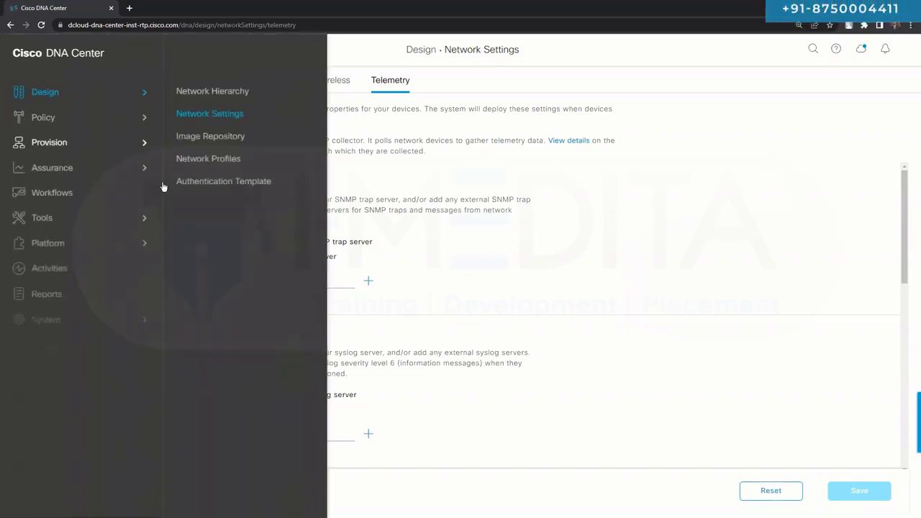
pyautogui.click(25, 49)
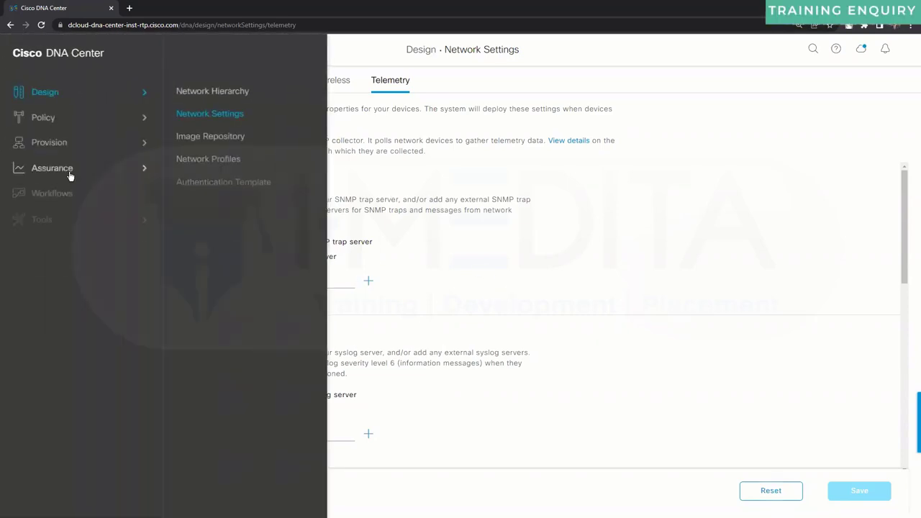
pyautogui.moveTo(67, 170)
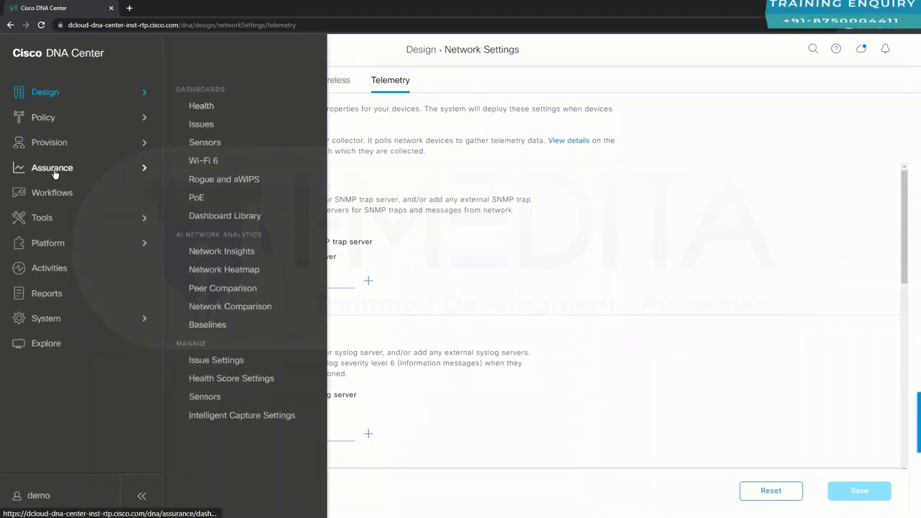
pyautogui.click(204, 109)
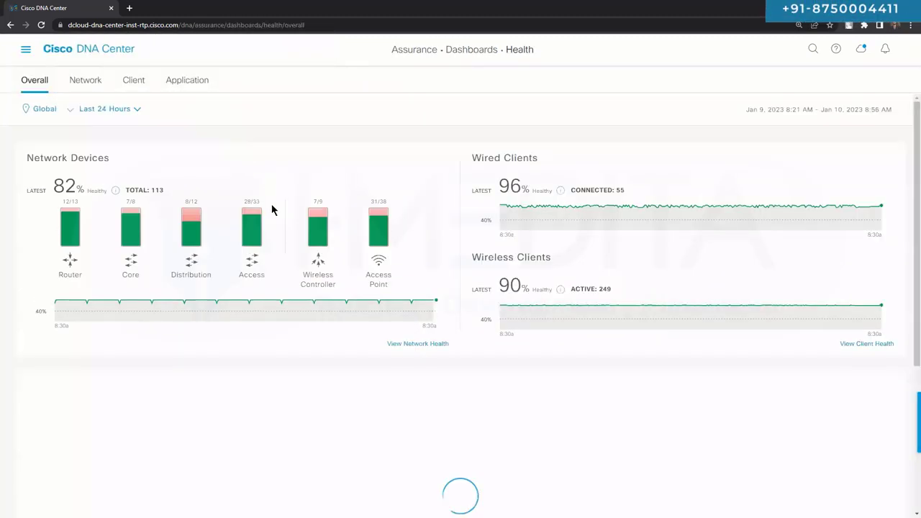
pyautogui.scroll(-3, 274, 210)
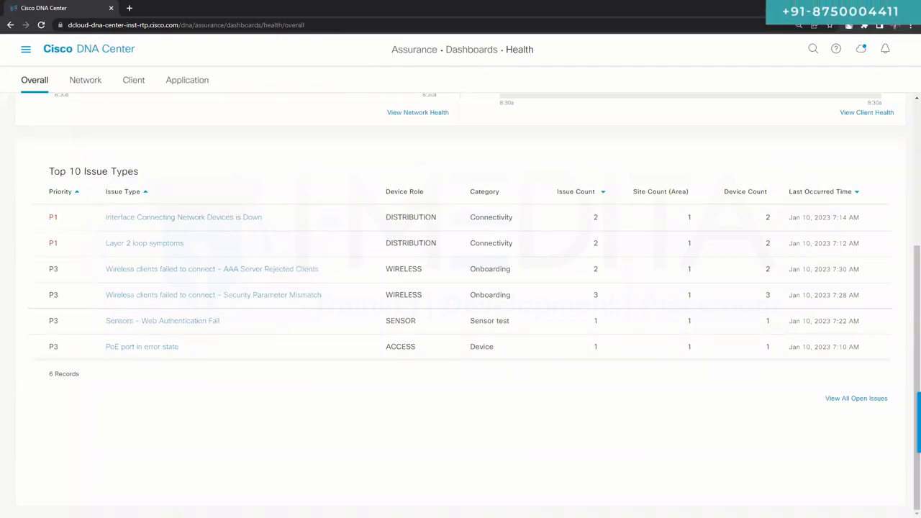
pyautogui.scroll(3, 252, 439)
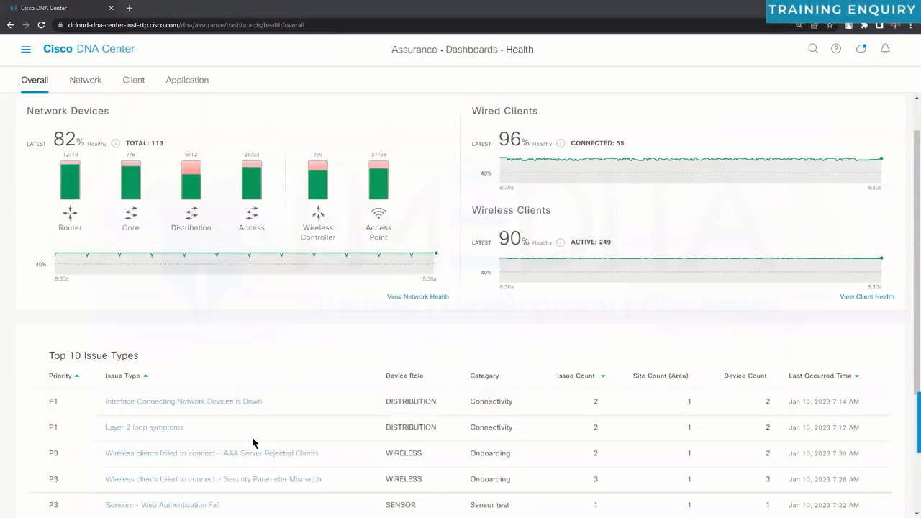
pyautogui.scroll(1, 254, 442)
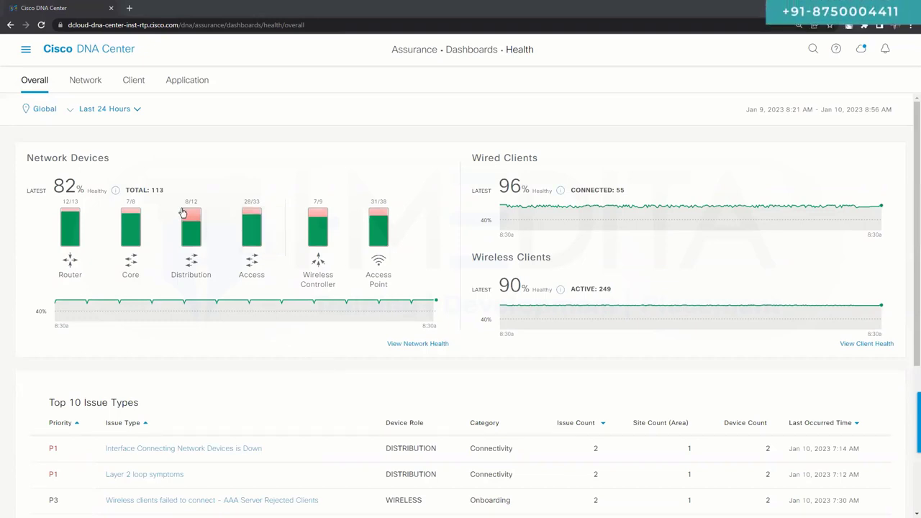
pyautogui.moveTo(183, 213)
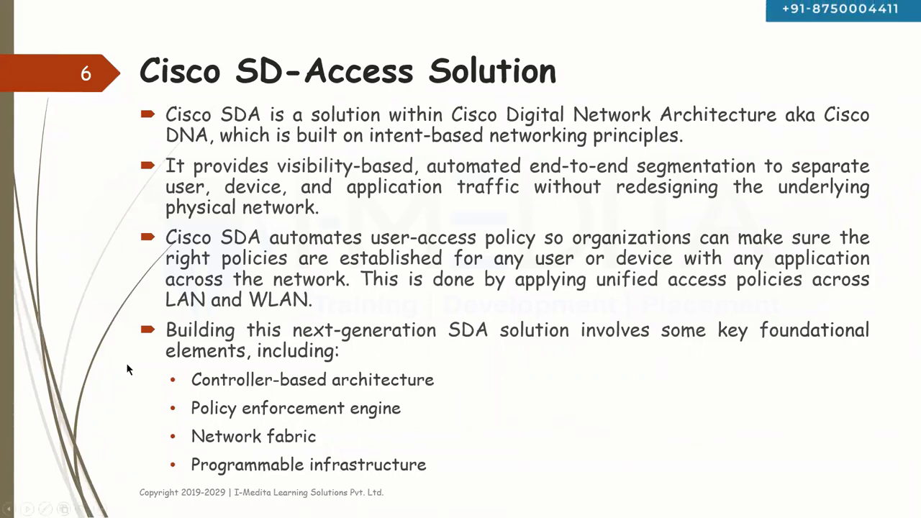
pyautogui.moveTo(453, 380)
pyautogui.mouseDown()
pyautogui.moveTo(497, 382)
pyautogui.moveTo(512, 372)
pyautogui.moveTo(534, 381)
pyautogui.mouseUp()
pyautogui.moveTo(417, 408); pyautogui.dragTo(507, 413)
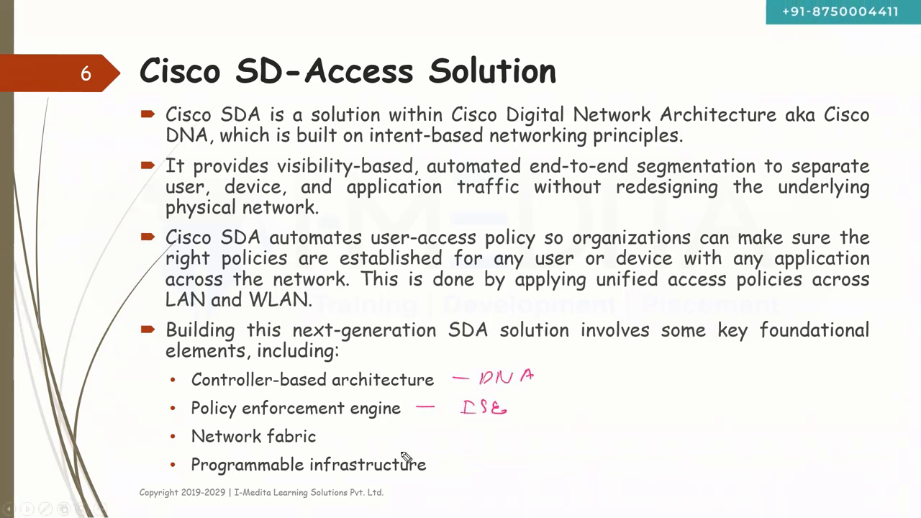